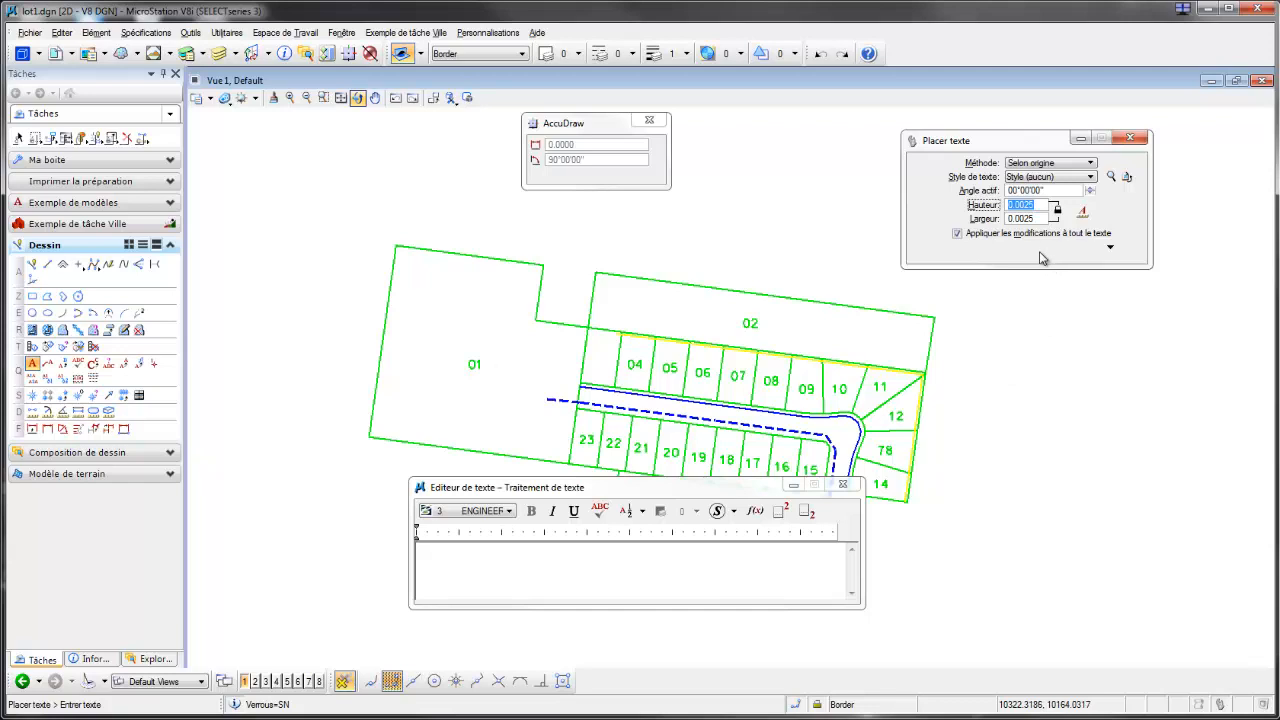
Step: Place the lot number 03 in the unnumbered lot beside lot 04, with text height and width set to 5
type("5")
key("Tab")
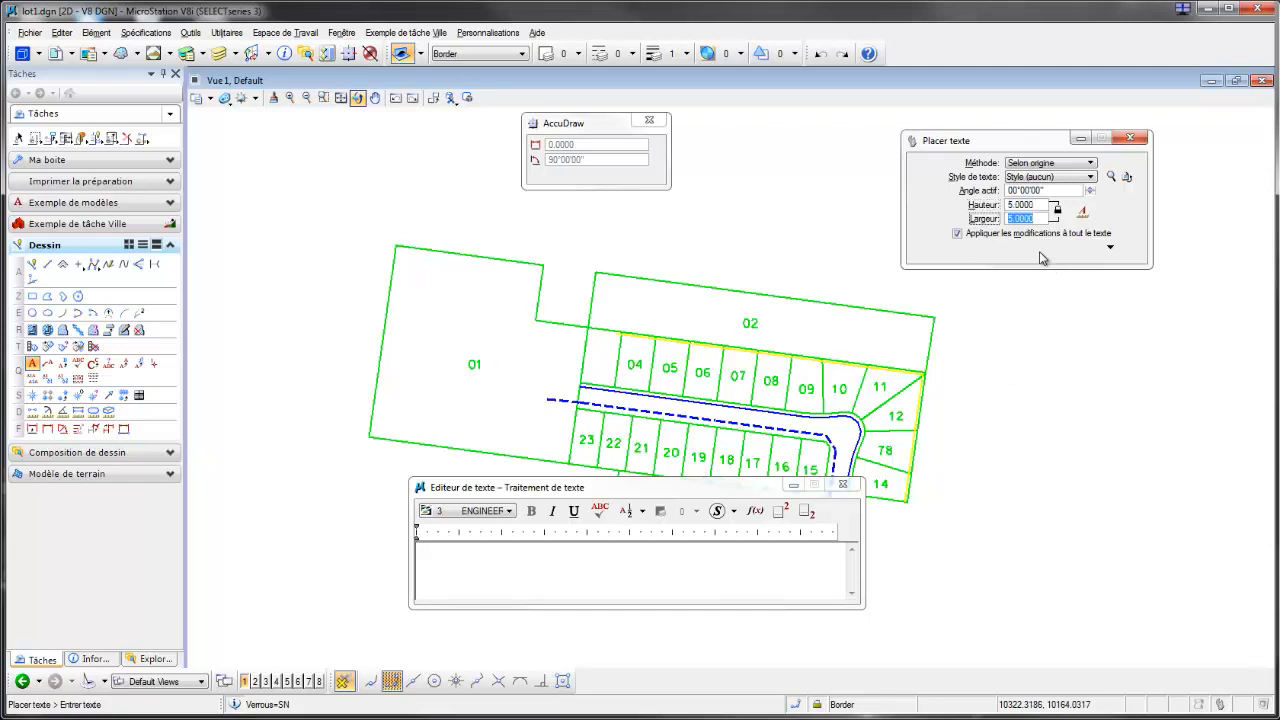
left_click(604, 563)
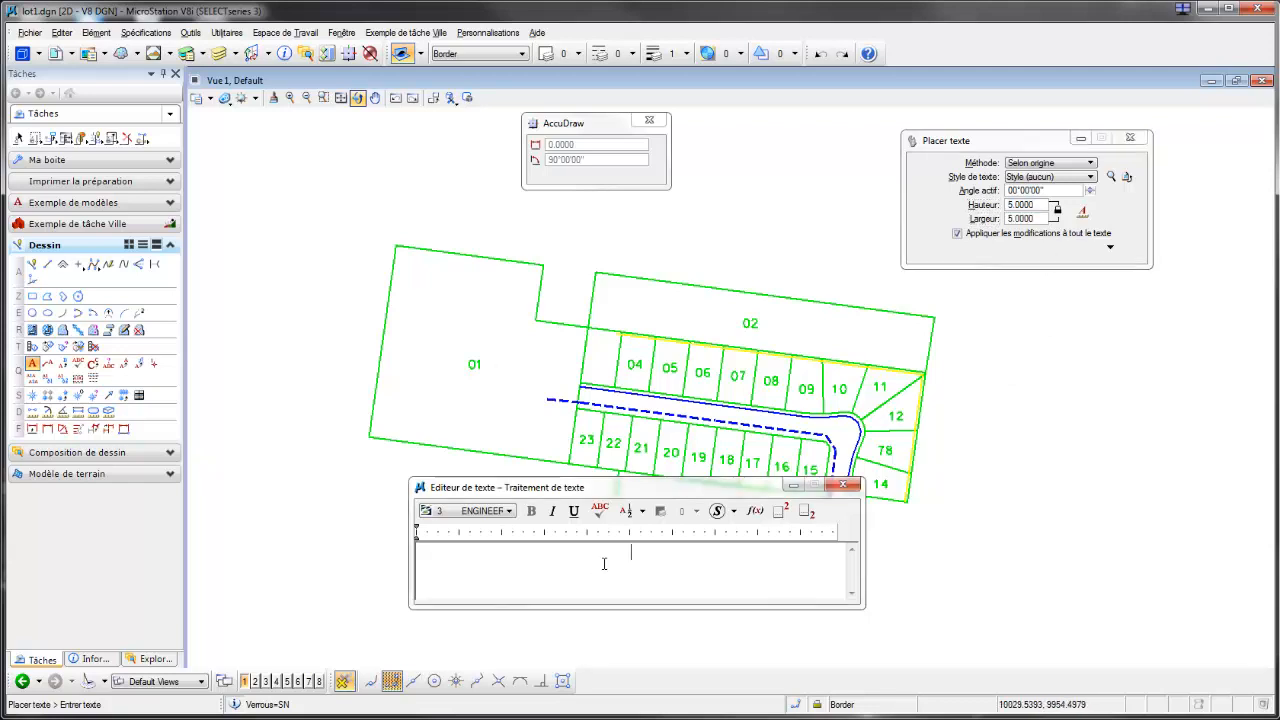
type("03")
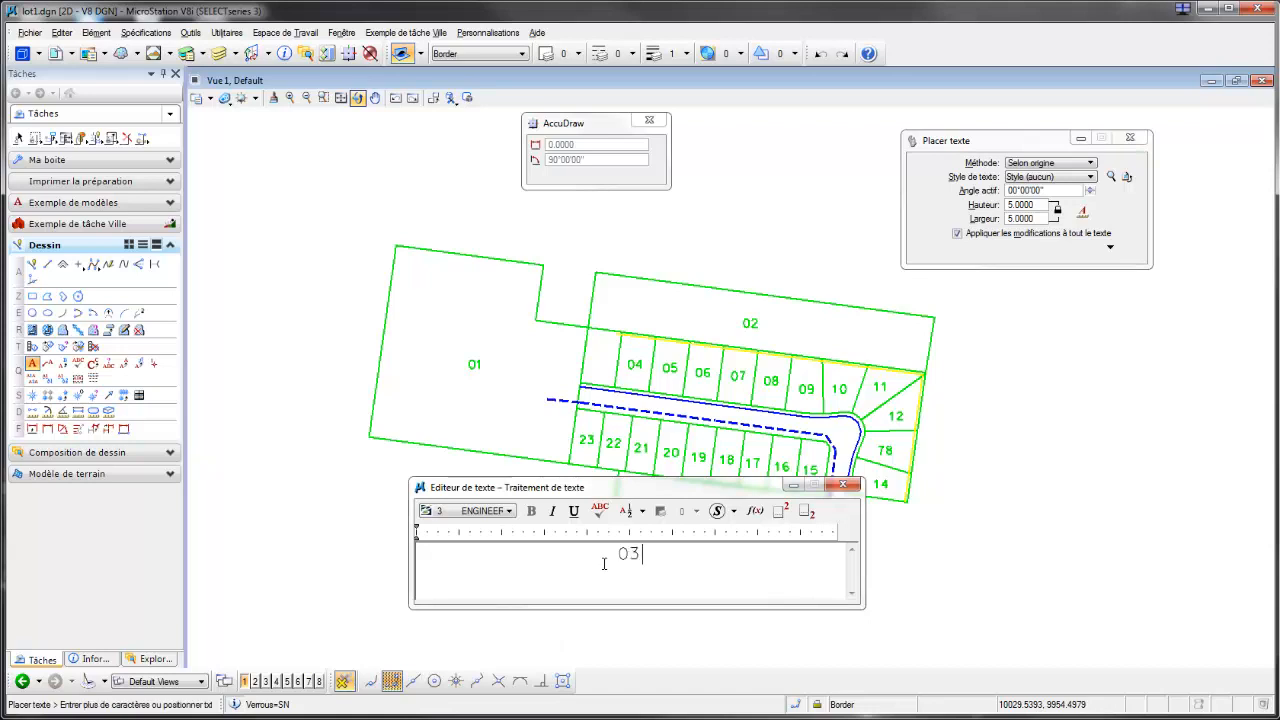
left_click(601, 361)
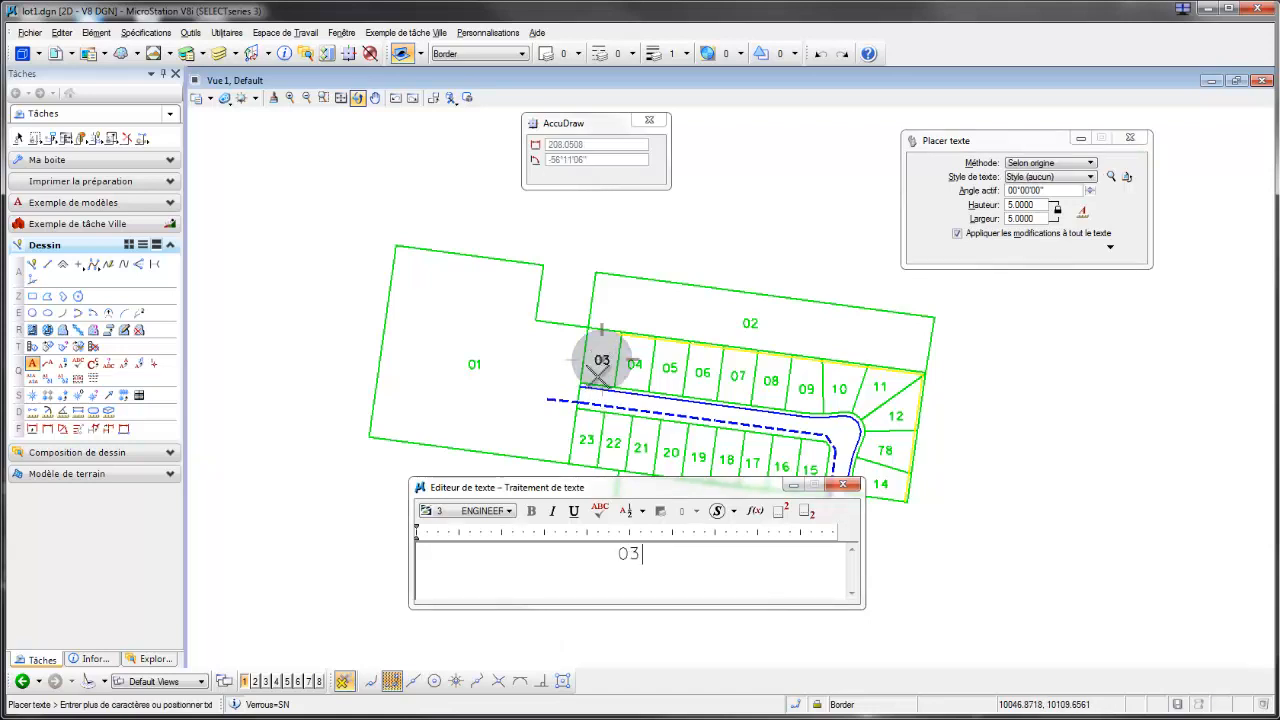
right_click(482, 423)
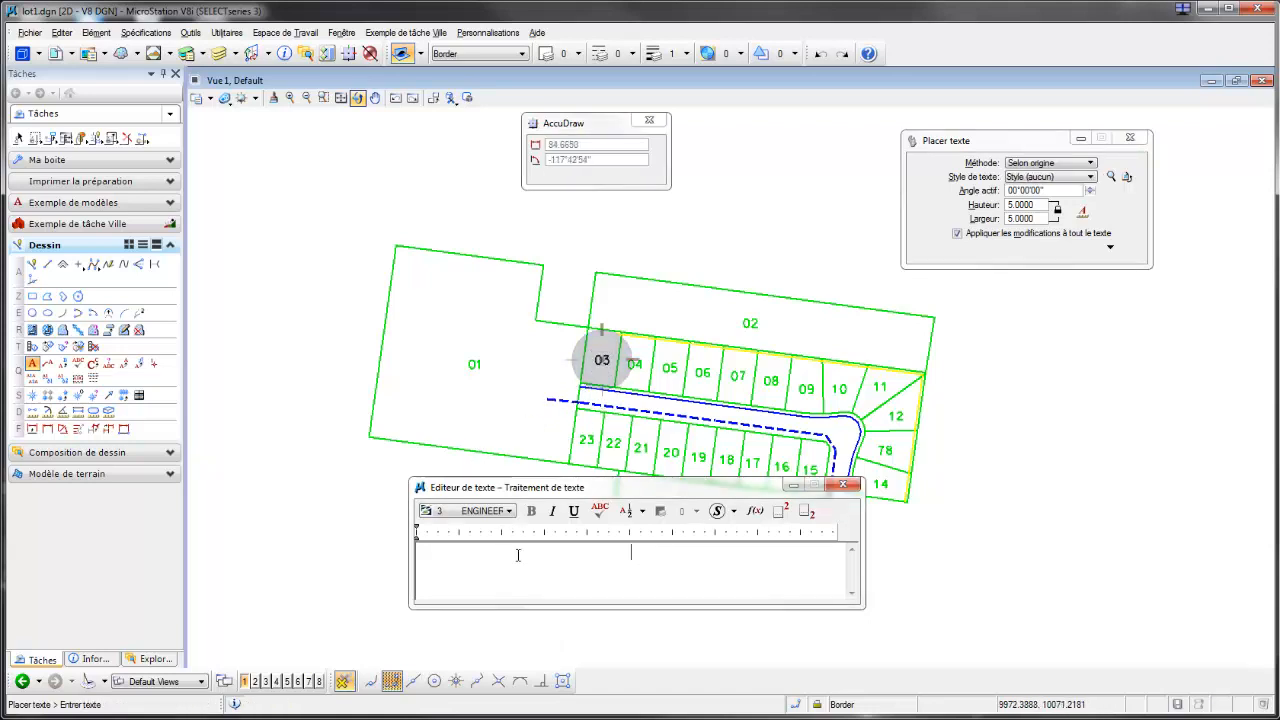
left_click(843, 487)
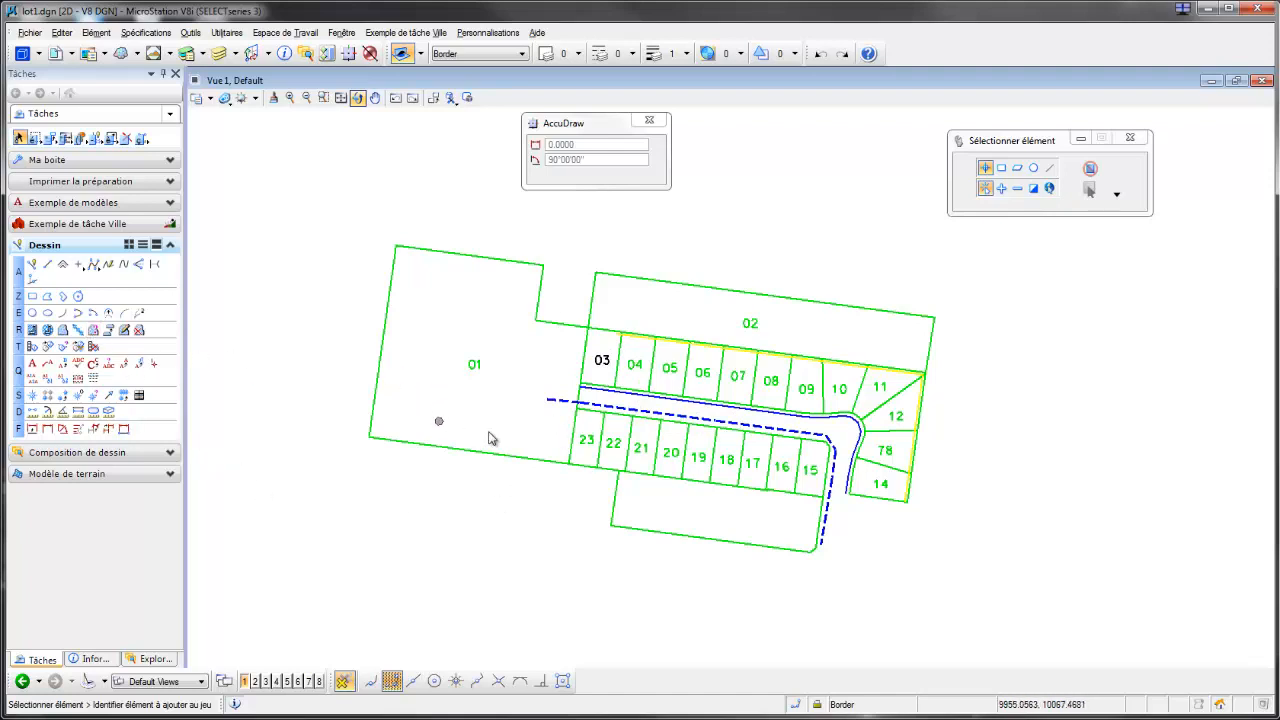
Step: Delete the 03 label from the lot beside lot 04
key("Delete")
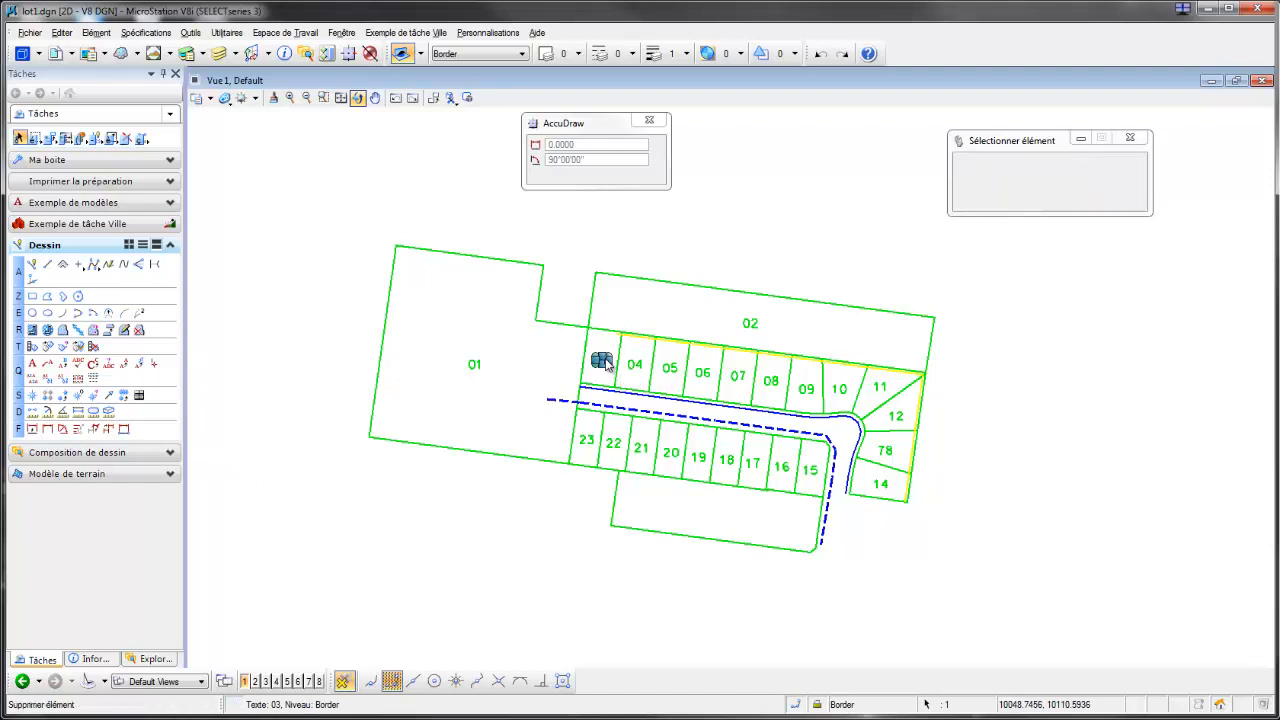
left_click(606, 364)
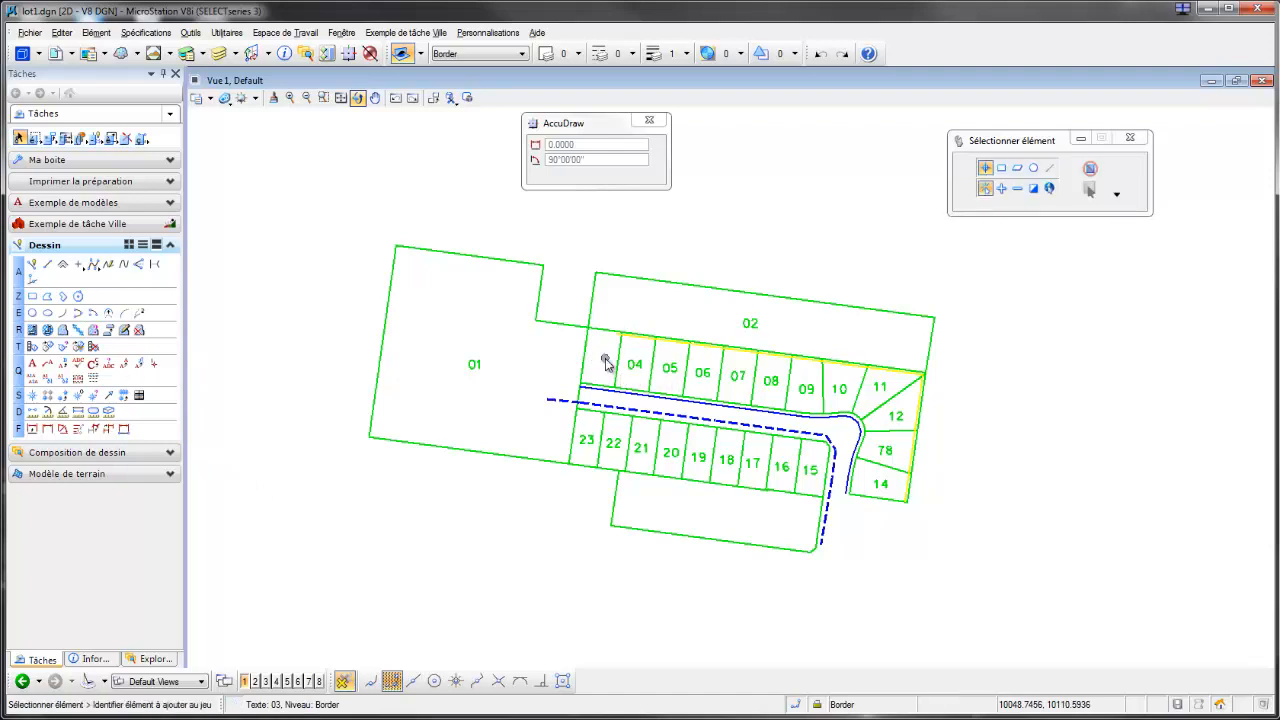
Step: Restart text placement with height and width 0.0025 and turn on the annotation scale lock for the text
left_click(33, 365)
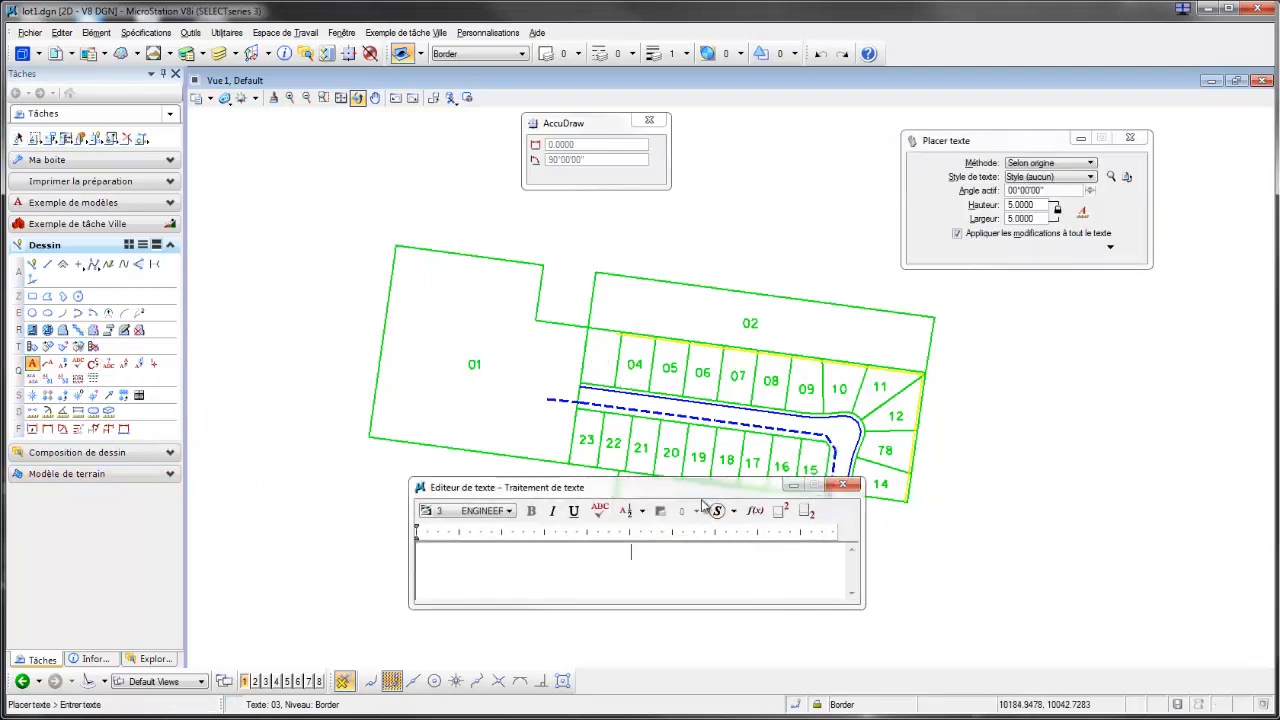
left_click_drag(700, 492, 619, 497)
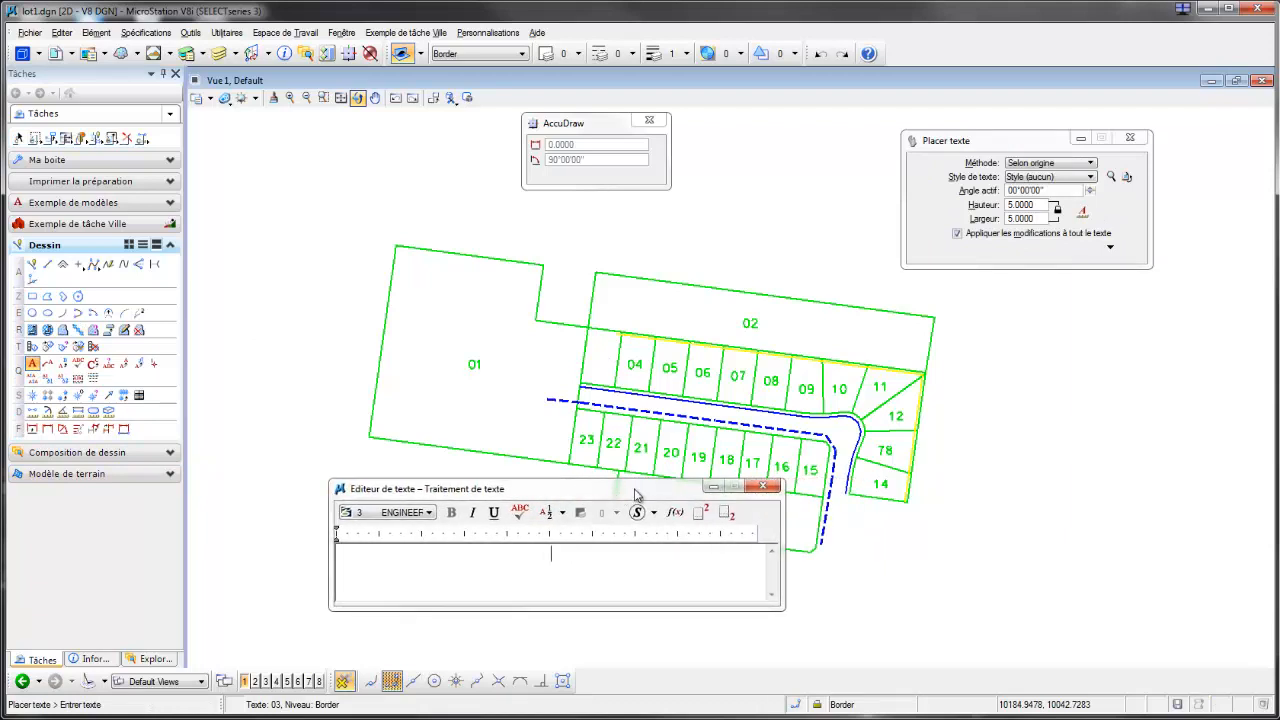
double_click(1036, 205)
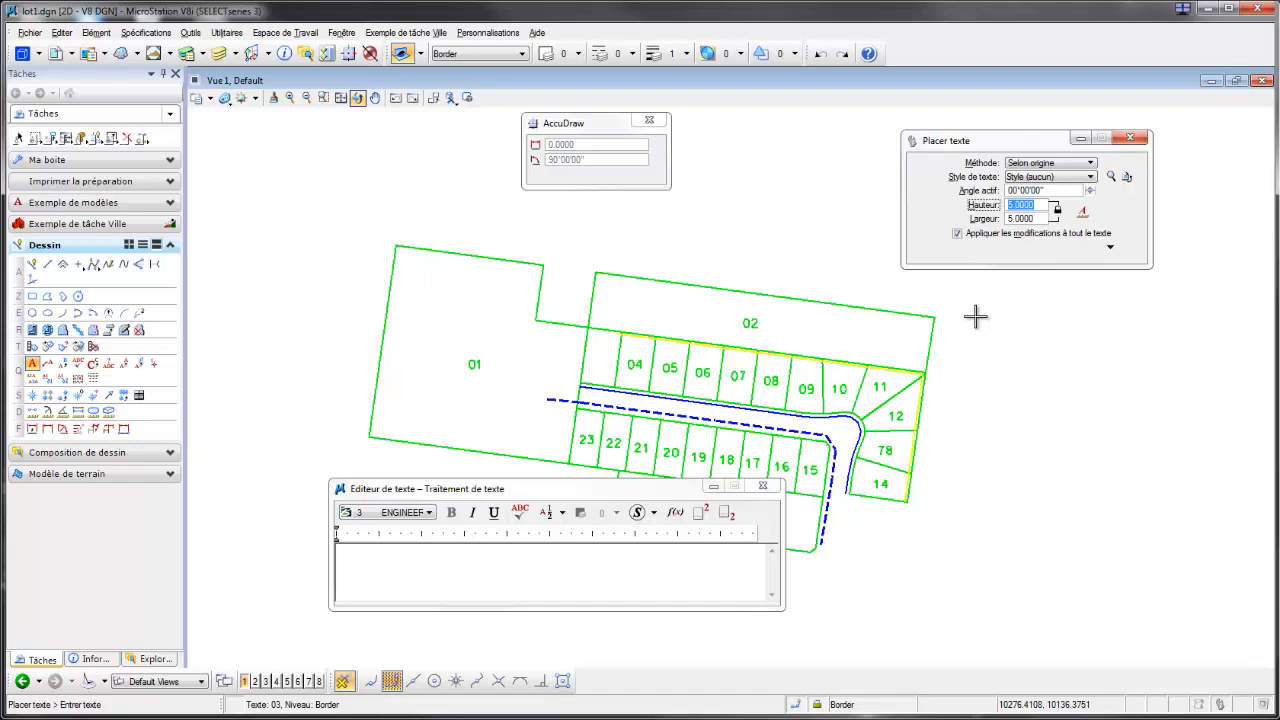
type("0")
key("Tab")
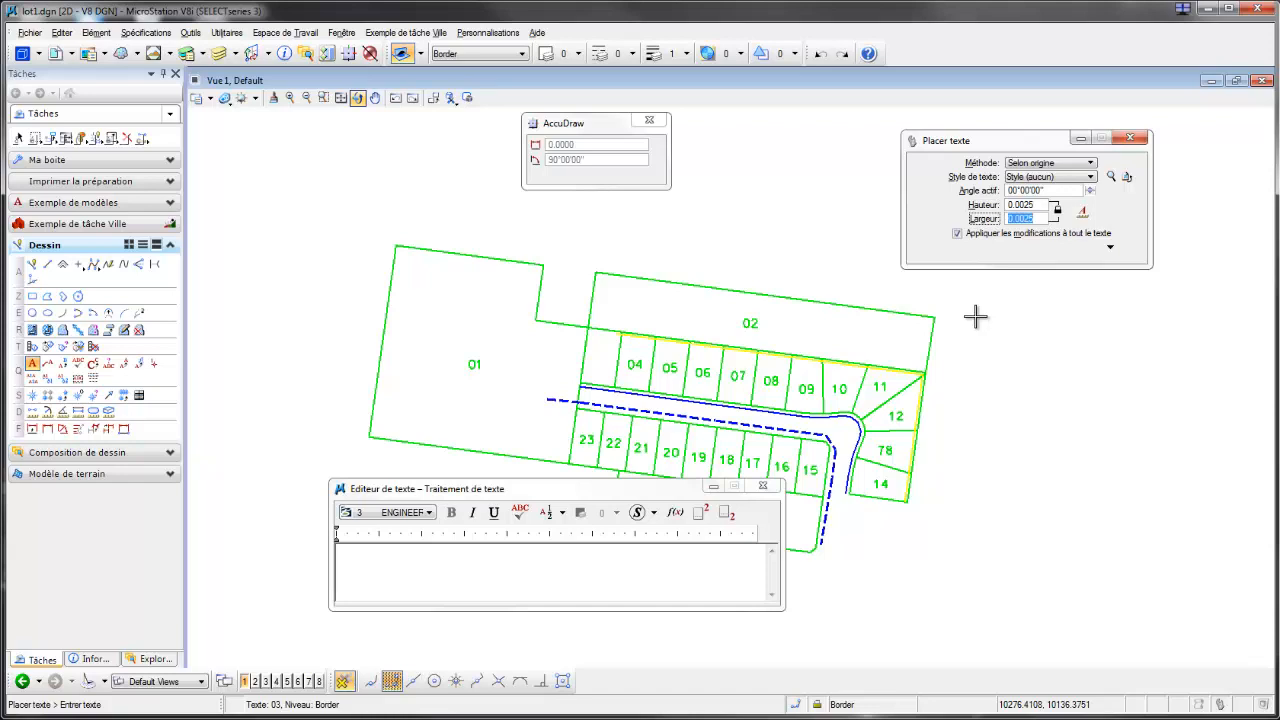
left_click(1082, 211)
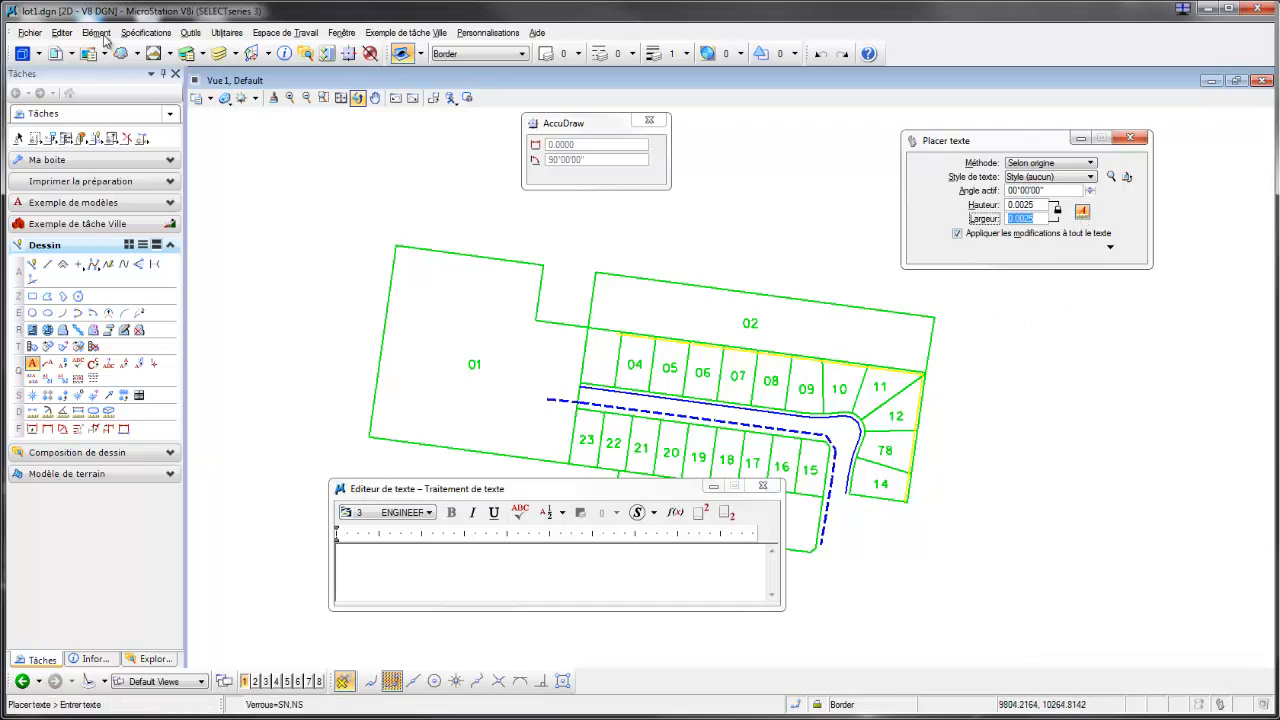
Step: Open the drawing scale settings and leave annotation scale propagation switched on
left_click(146, 32)
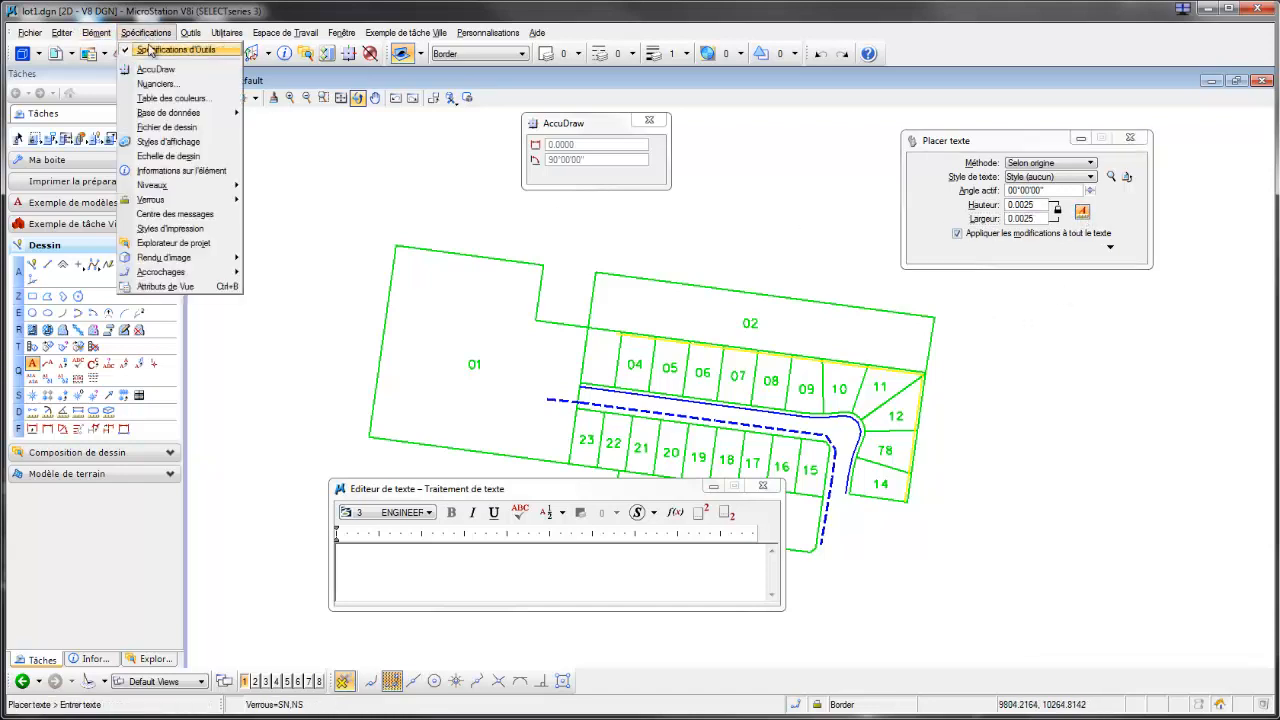
left_click(168, 157)
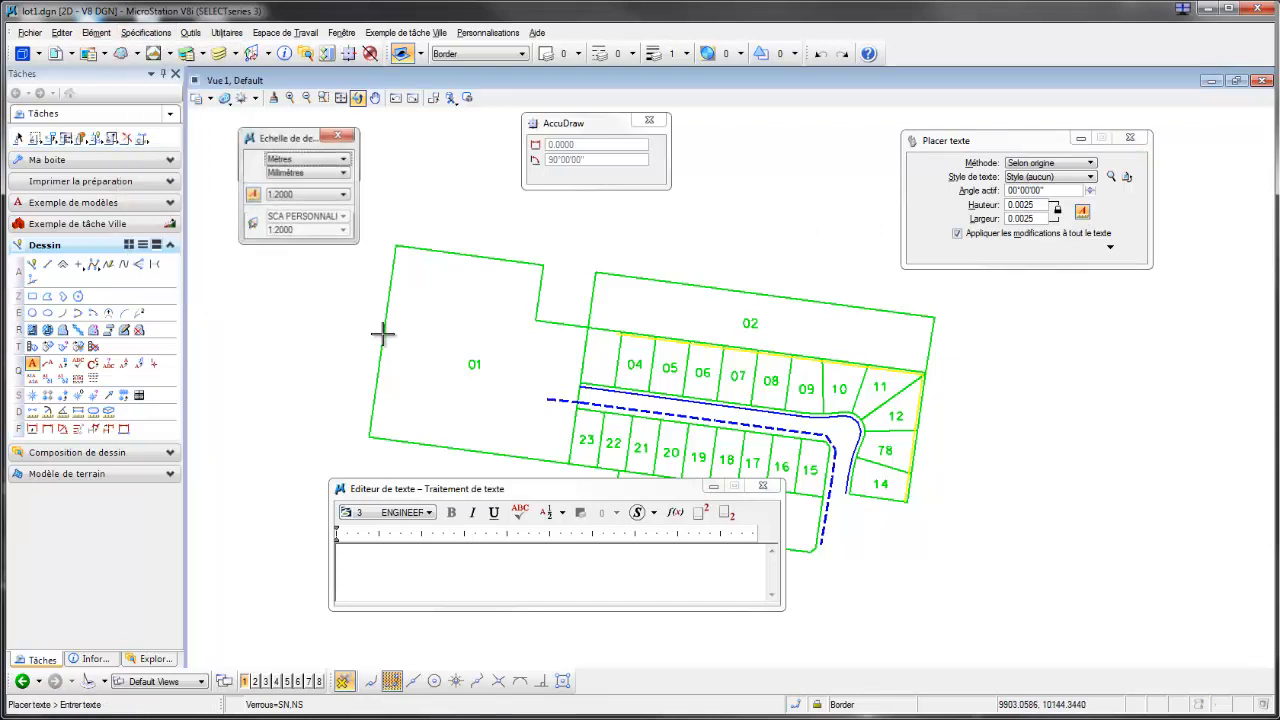
left_click(253, 195)
left_click(253, 195)
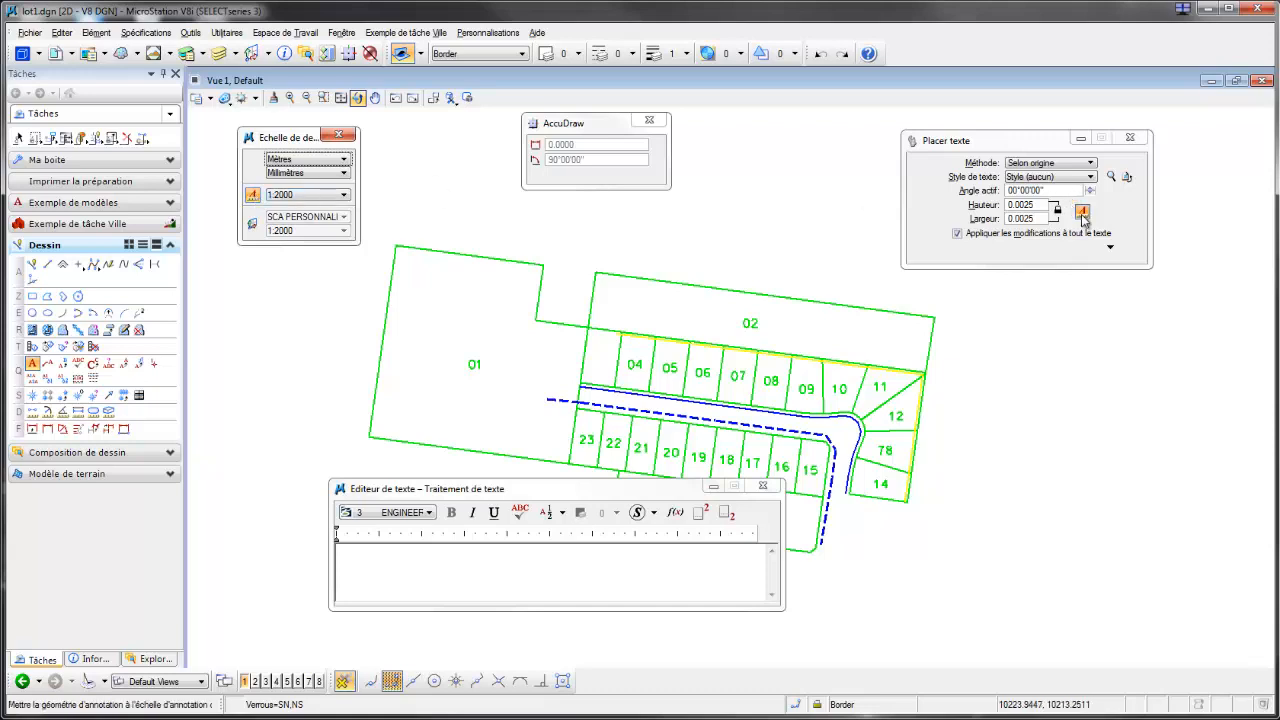
Step: Place the annotation text 03 in the unnumbered lot beside lot 04 and finish text placement
left_click(586, 573)
type("03")
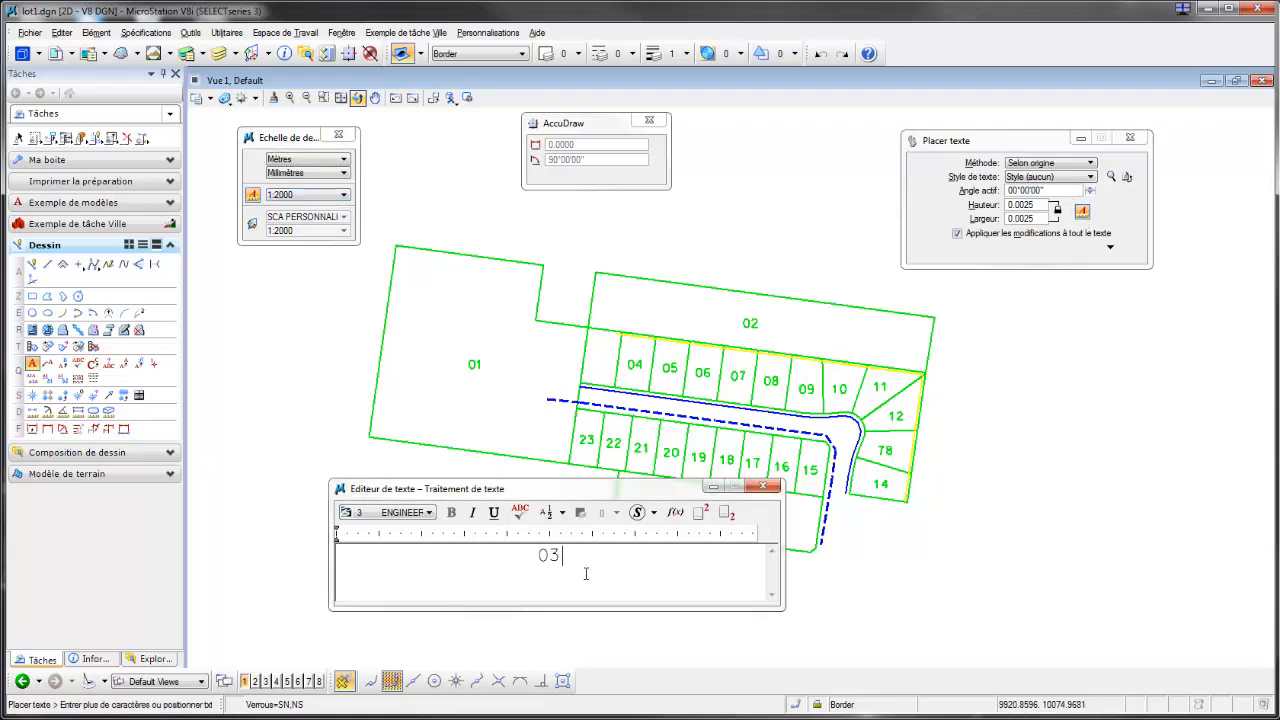
left_click(603, 360)
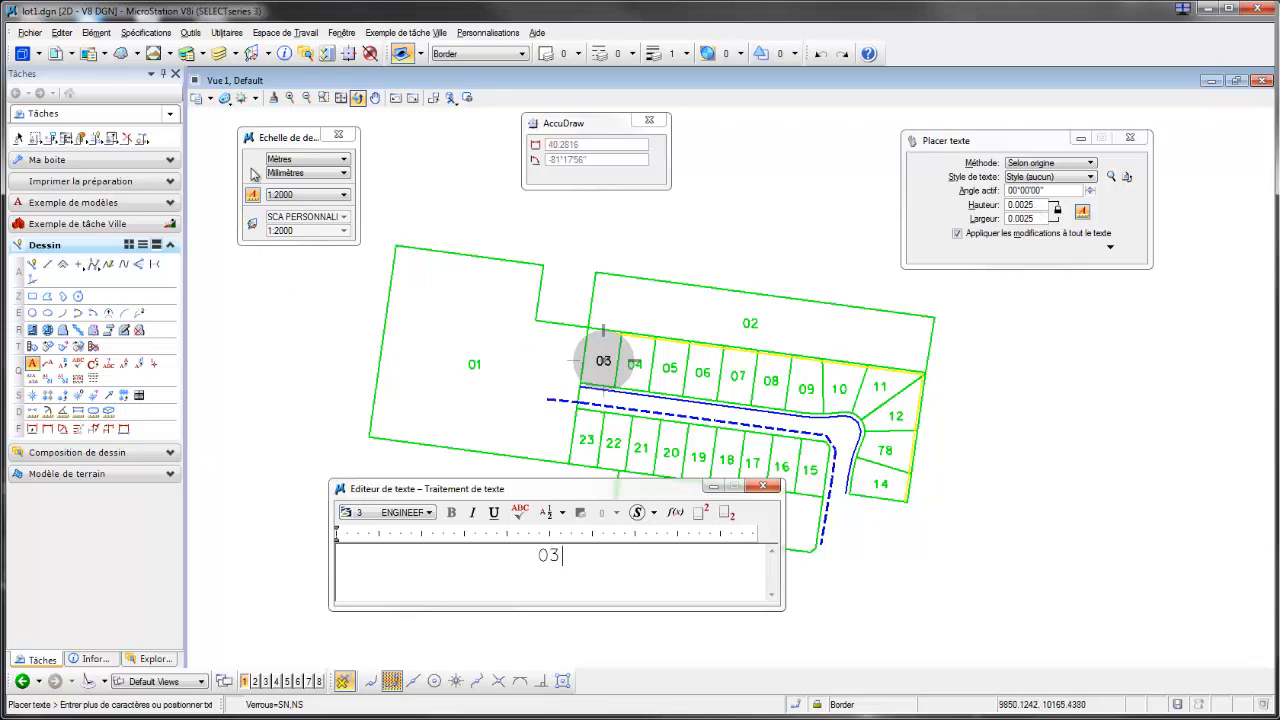
left_click(762, 486)
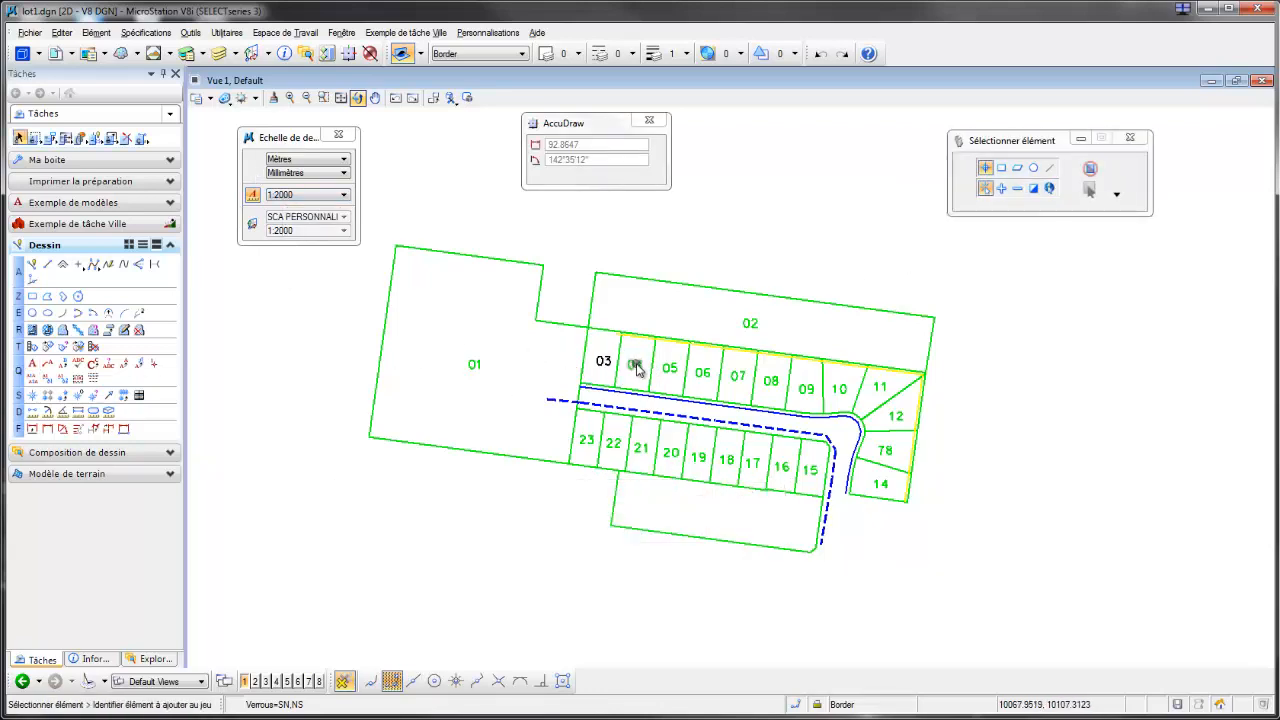
left_click(466, 579)
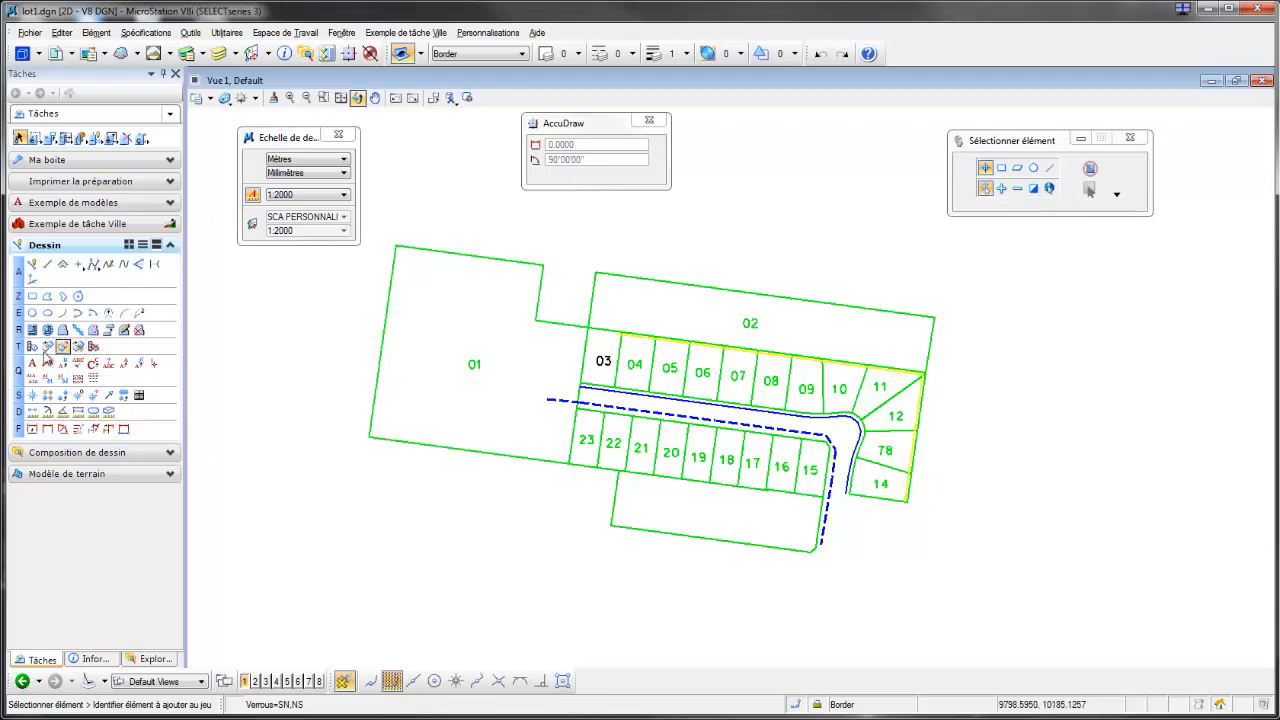
left_click(95, 347)
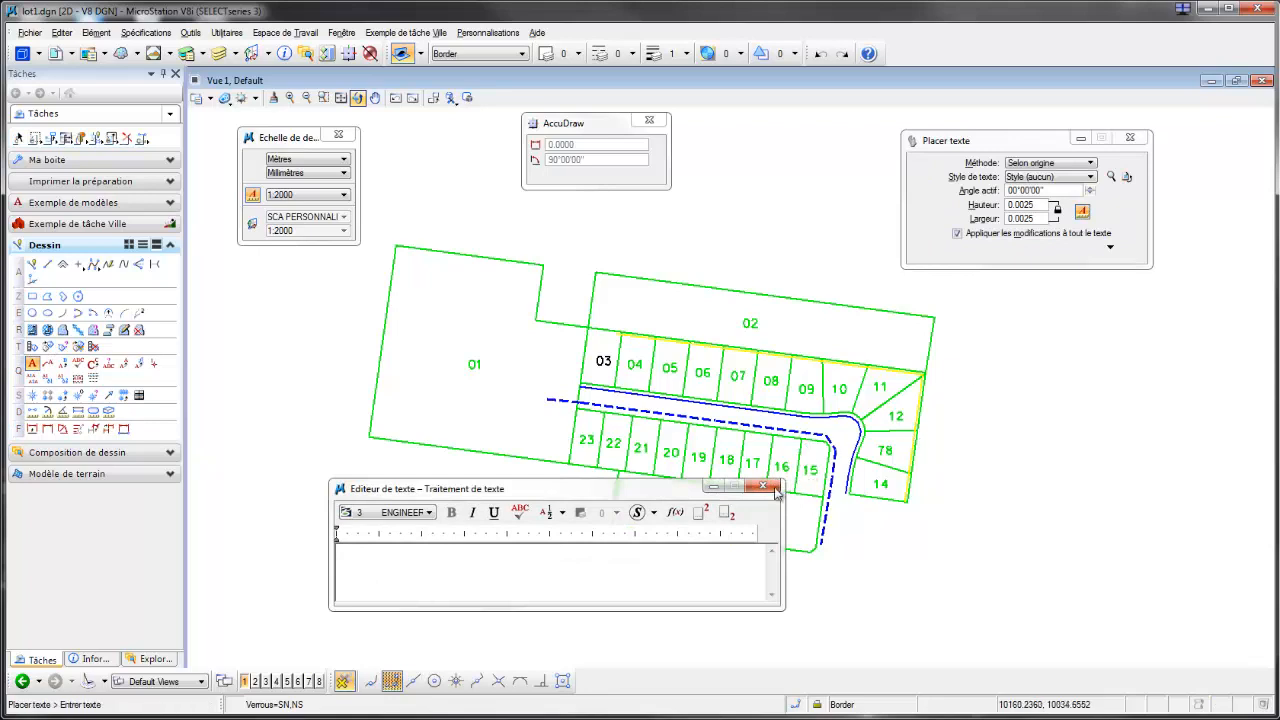
key("Escape")
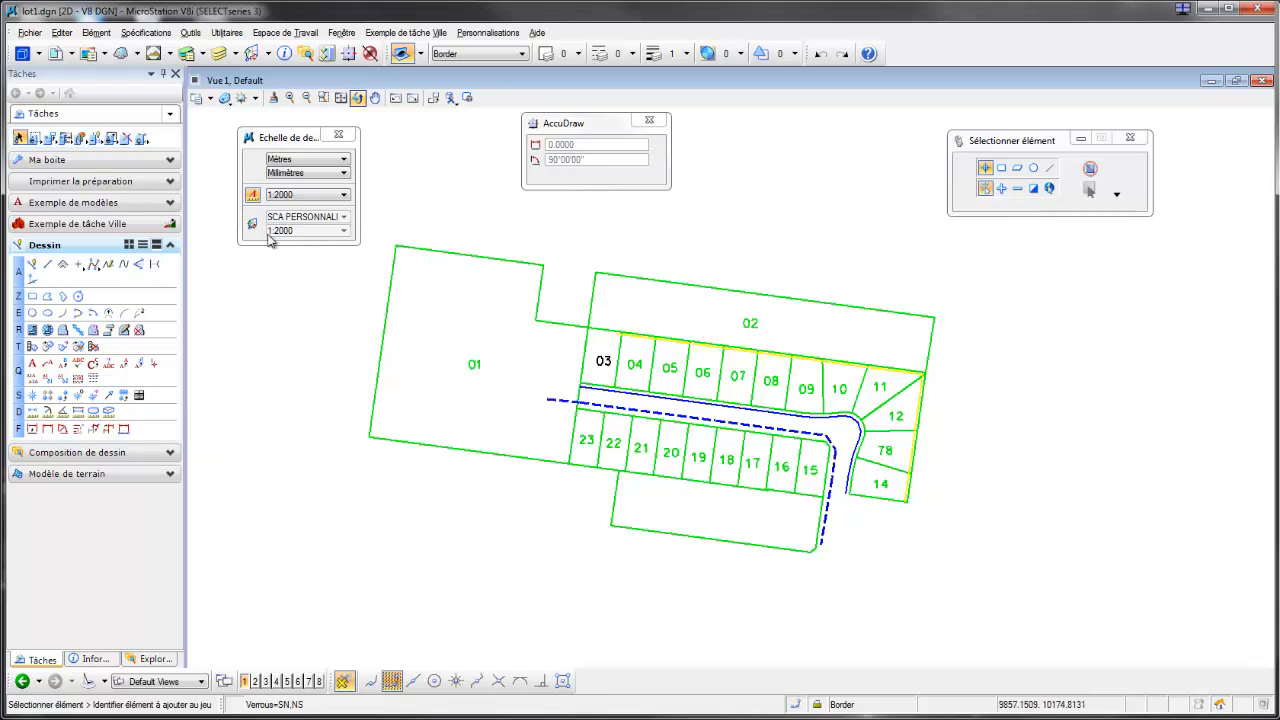
Step: Switch the annotation scale to 1:1000 to compare the lot number sizes, and return it to 1:2000
left_click(343, 196)
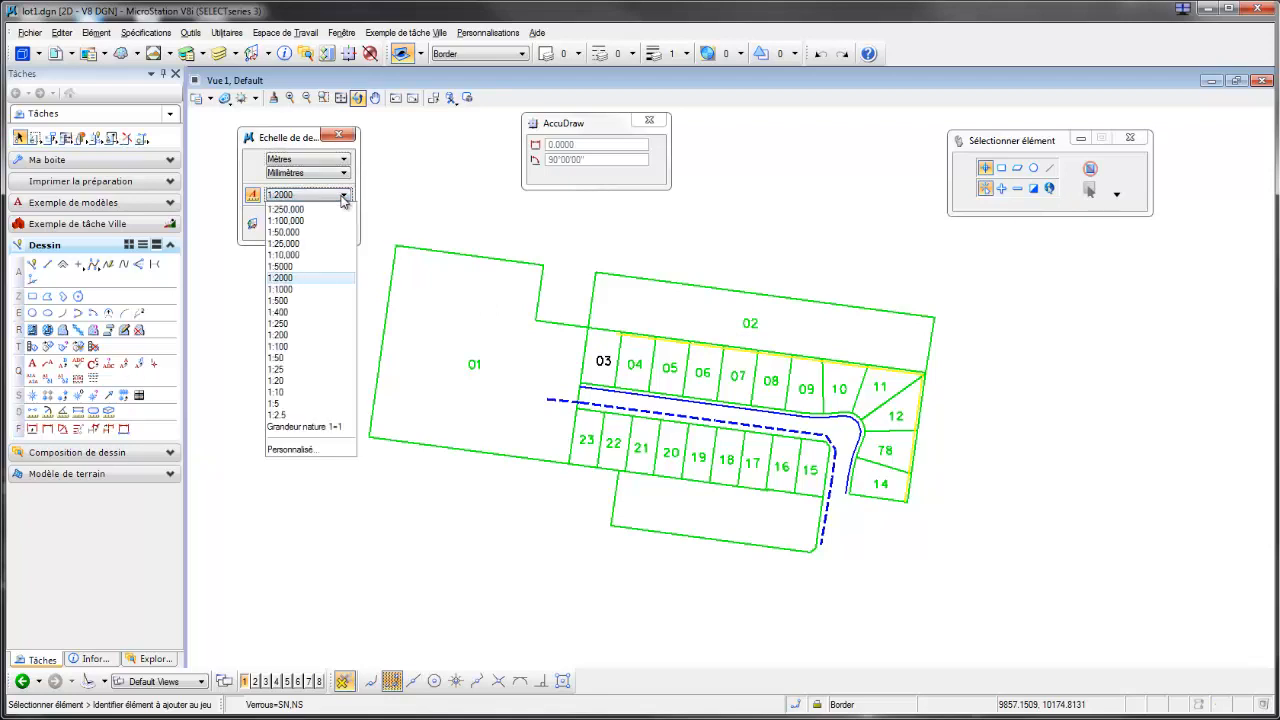
left_click(297, 300)
scroll(606, 368, "up", 2)
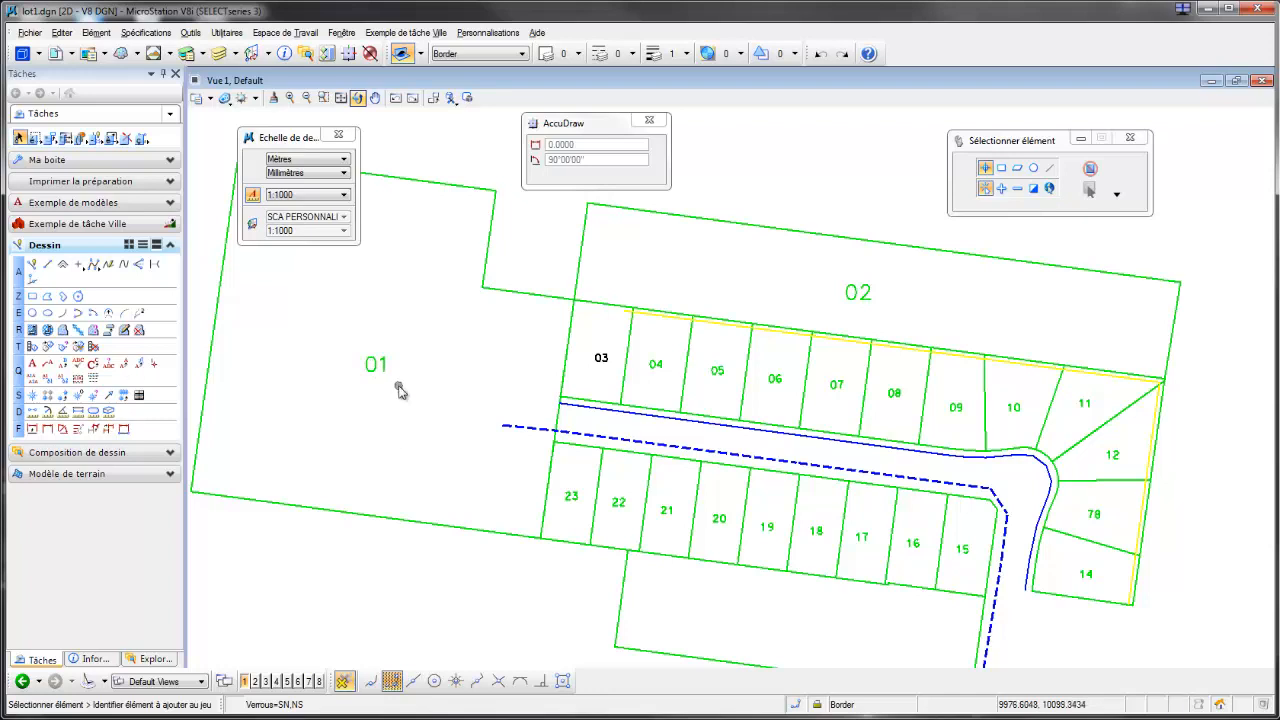
scroll(408, 395, "down", 3)
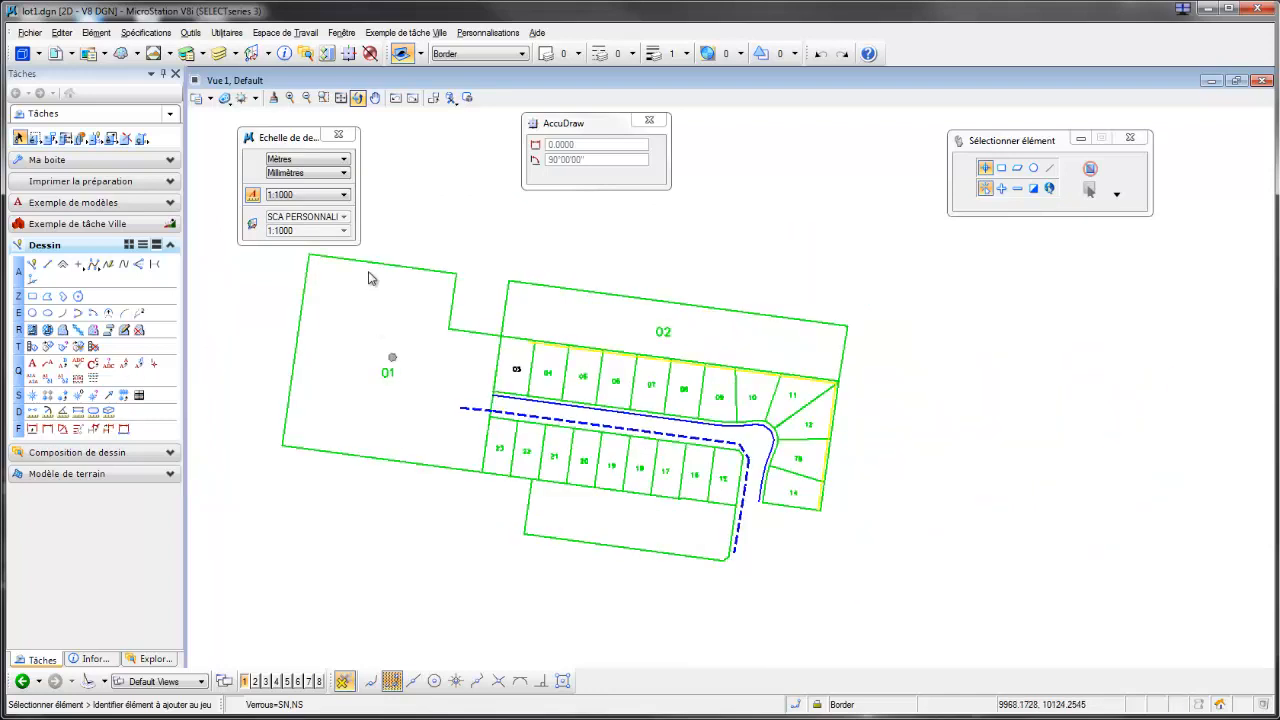
left_click(344, 194)
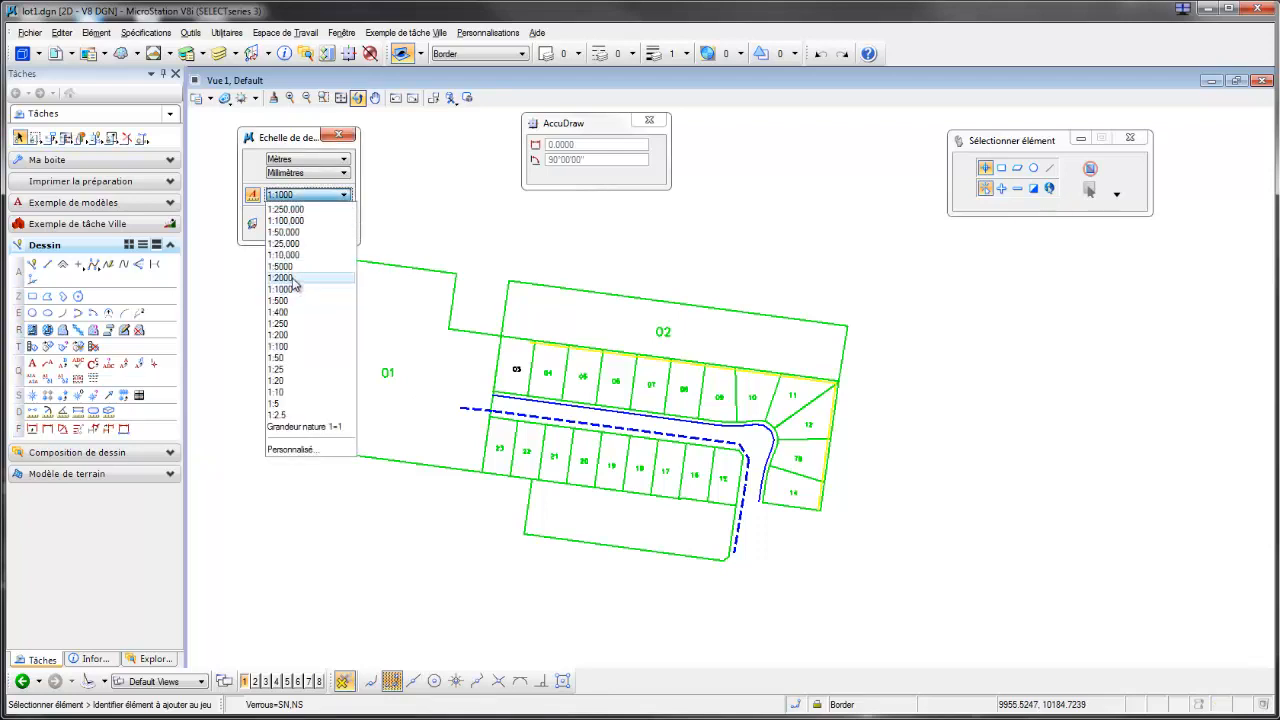
left_click(304, 279)
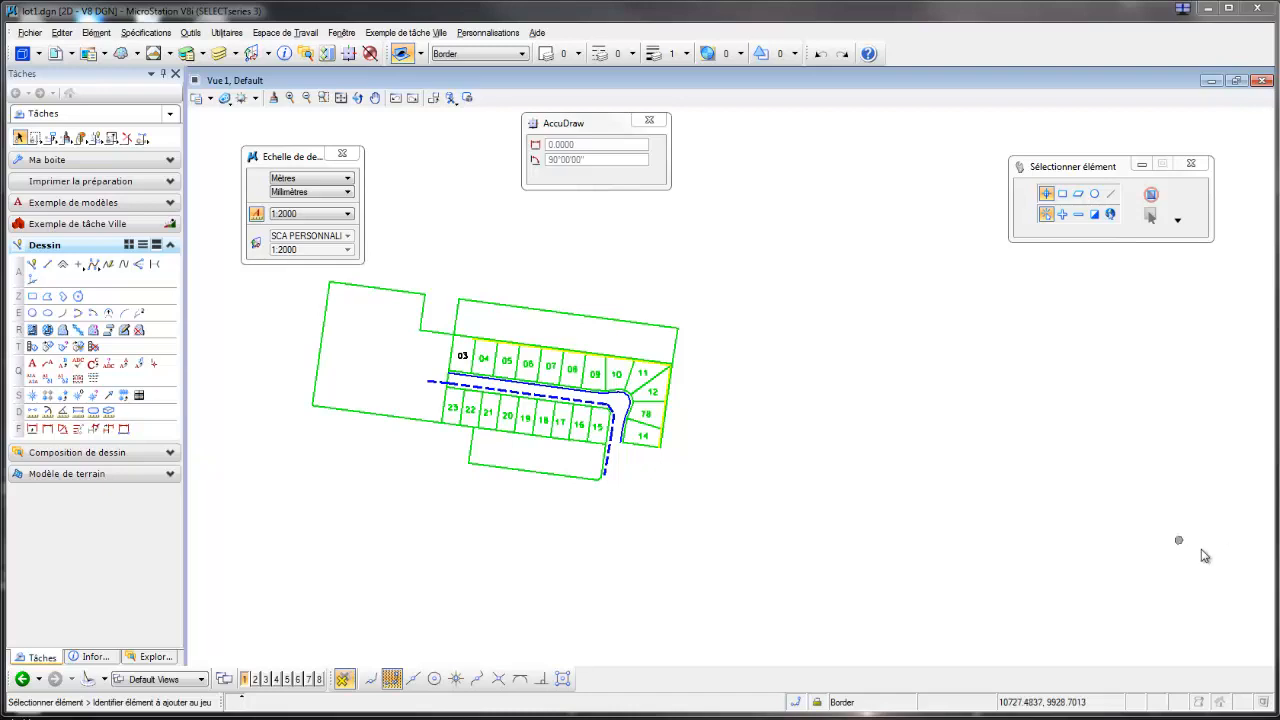
Step: Open Lotissement.dgn from the recent files and inspect the lot numbers around lot 03
left_click(30, 33)
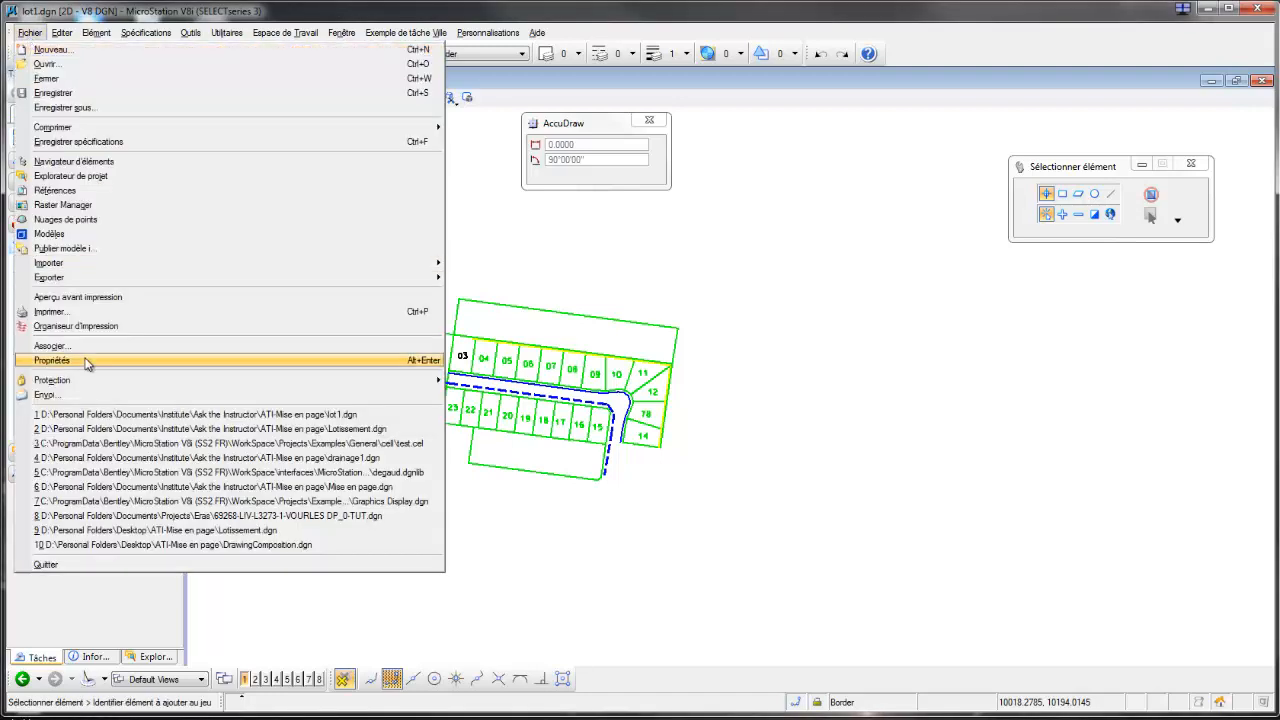
left_click(333, 430)
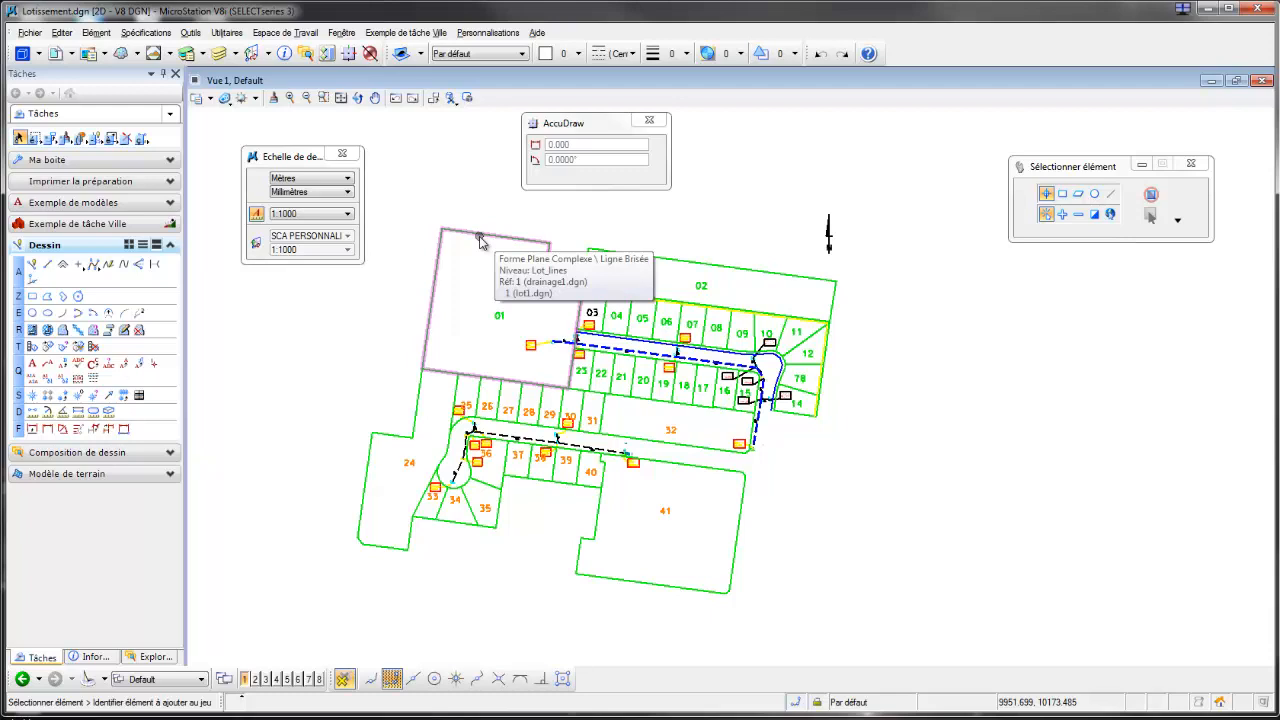
scroll(600, 301, "up", 5)
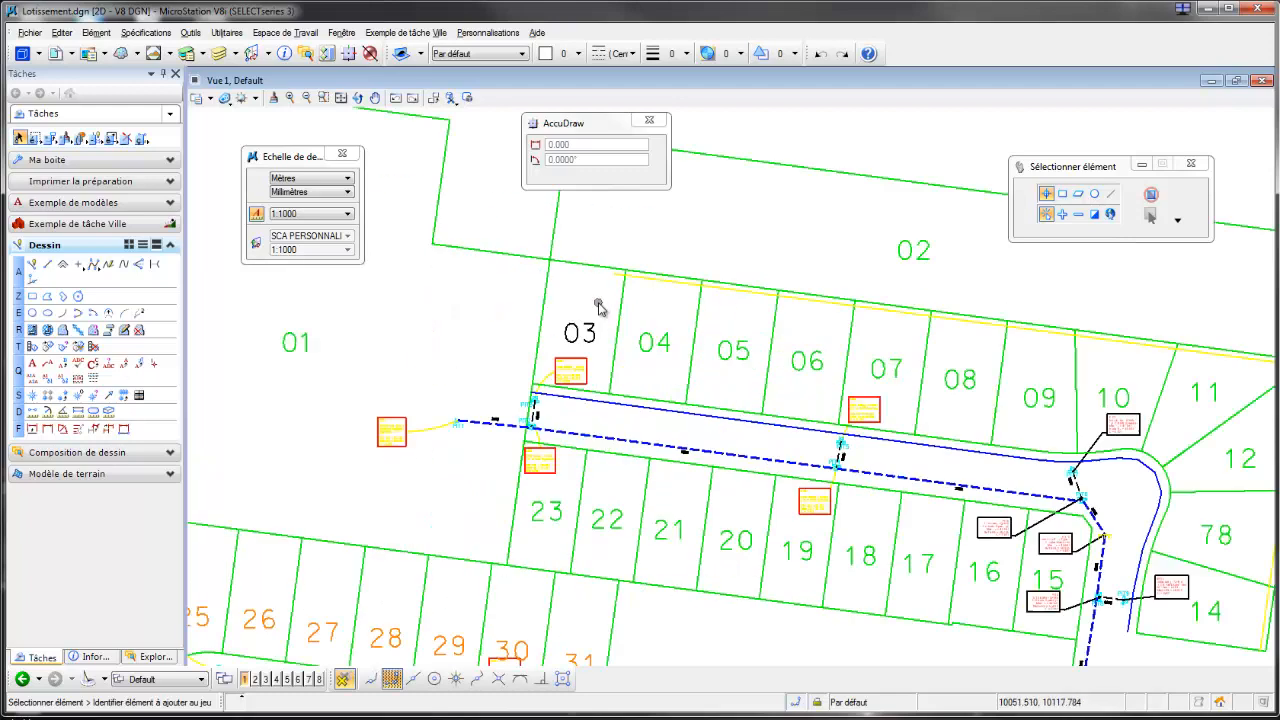
scroll(592, 337, "down", 5)
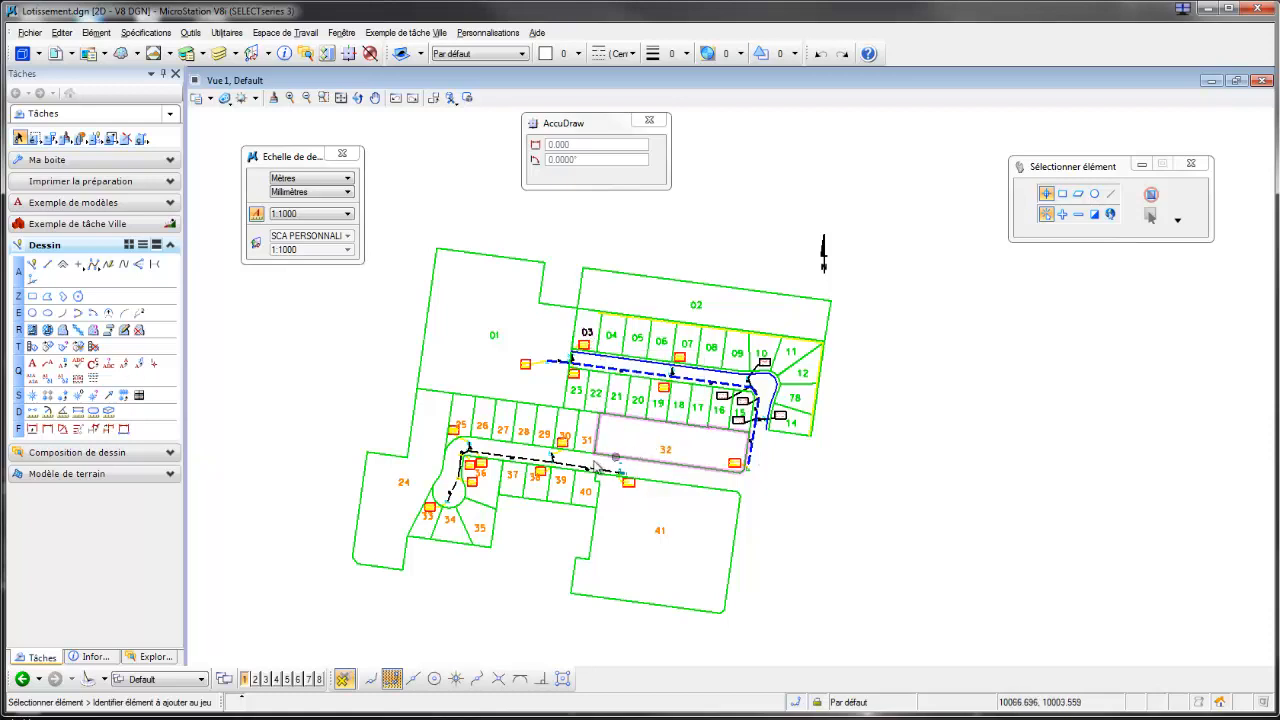
left_click(33, 363)
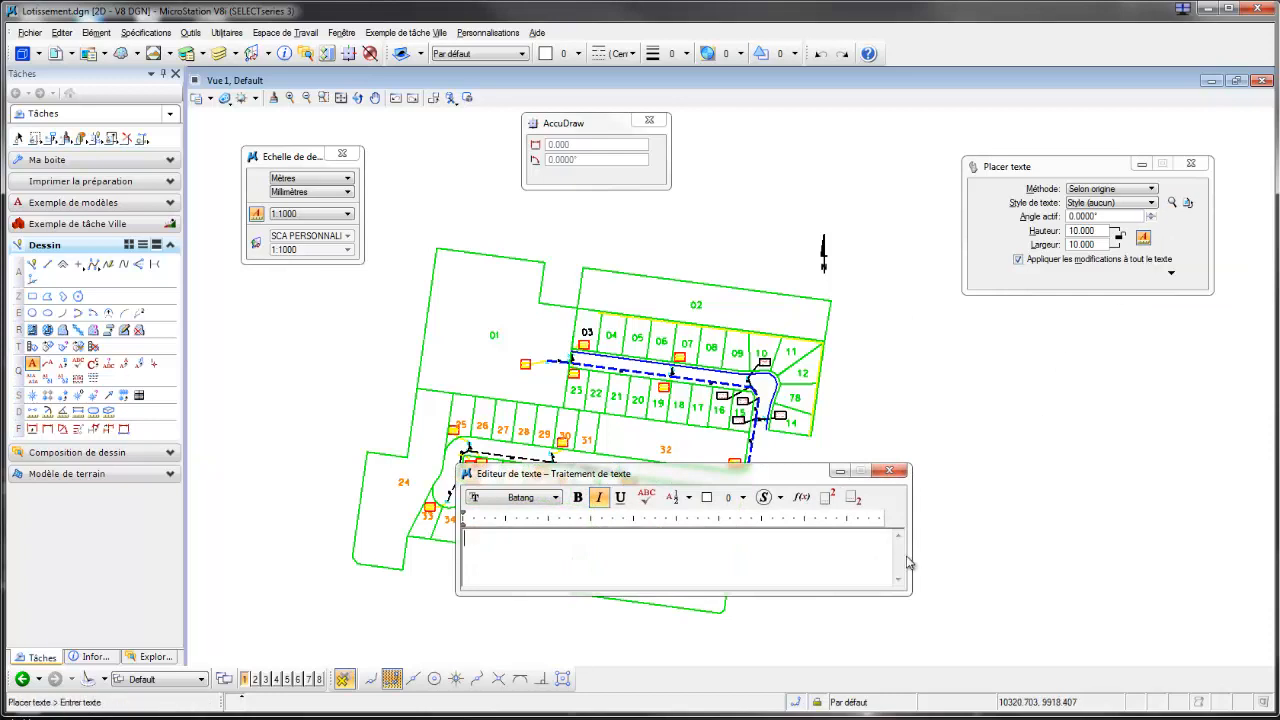
left_click(889, 470)
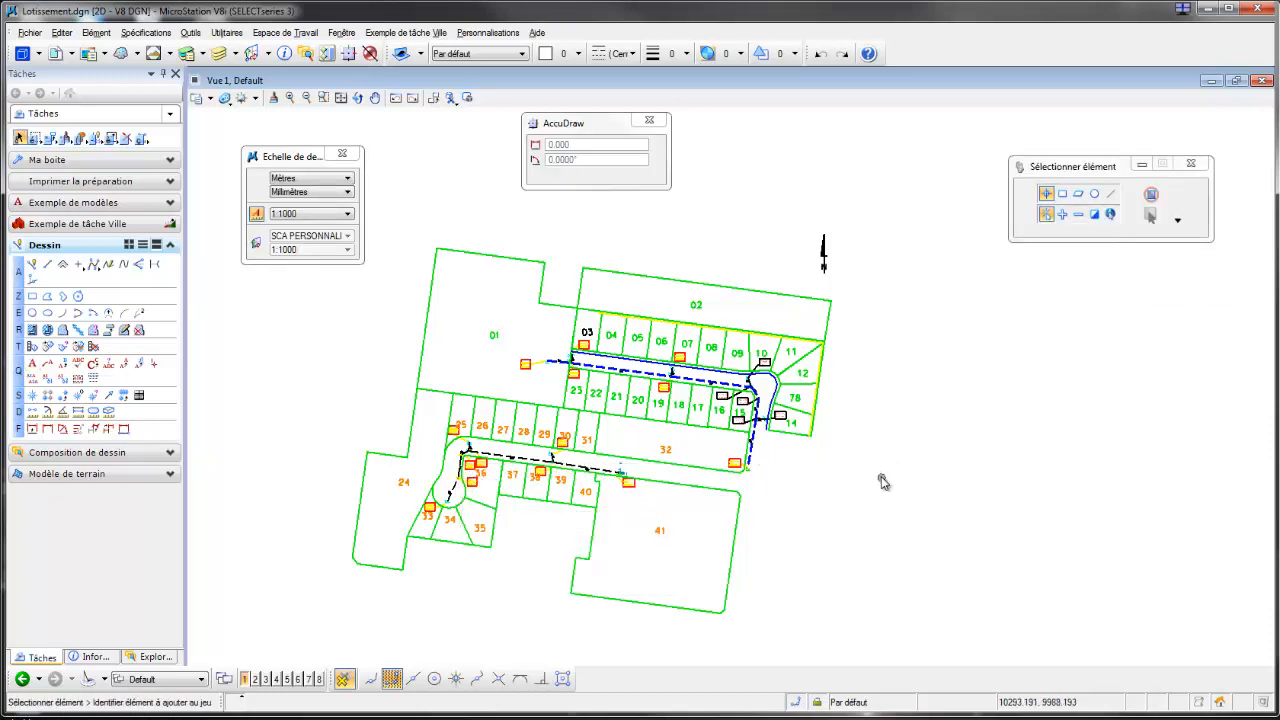
Step: Open the list of attached references and set the annotation scale to 1:2000
scroll(605, 349, "up", 2)
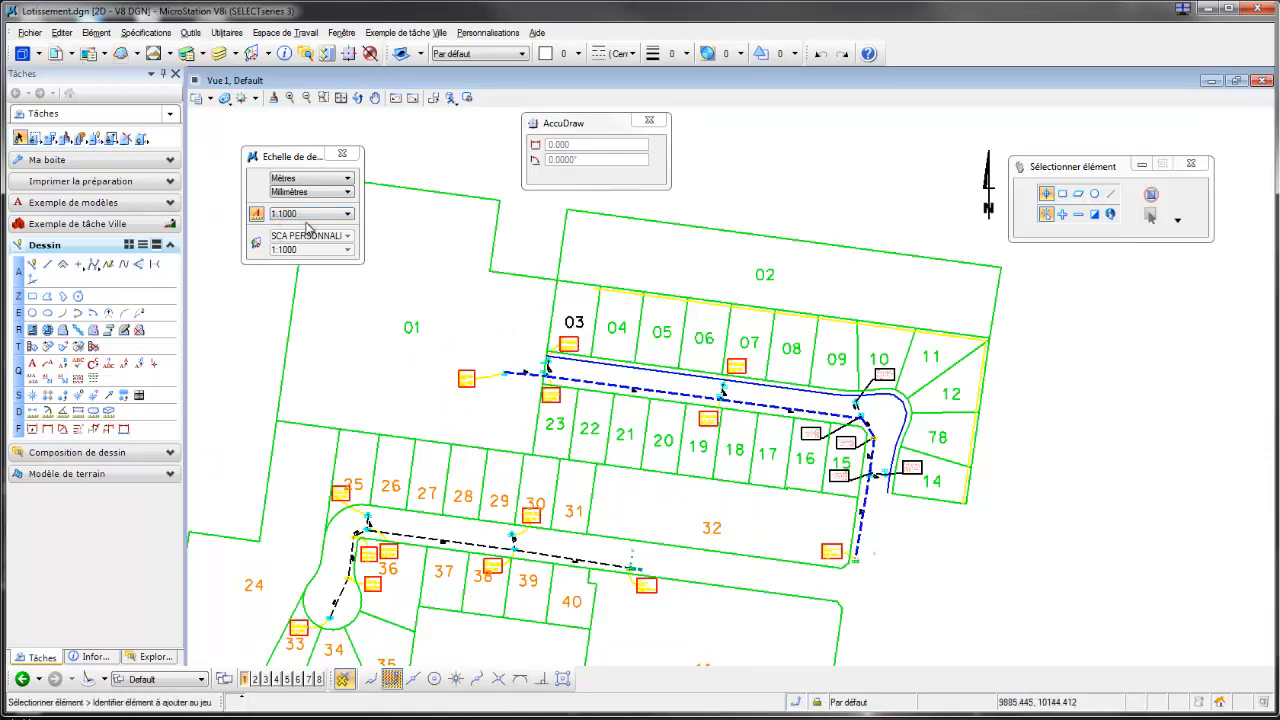
left_click(56, 55)
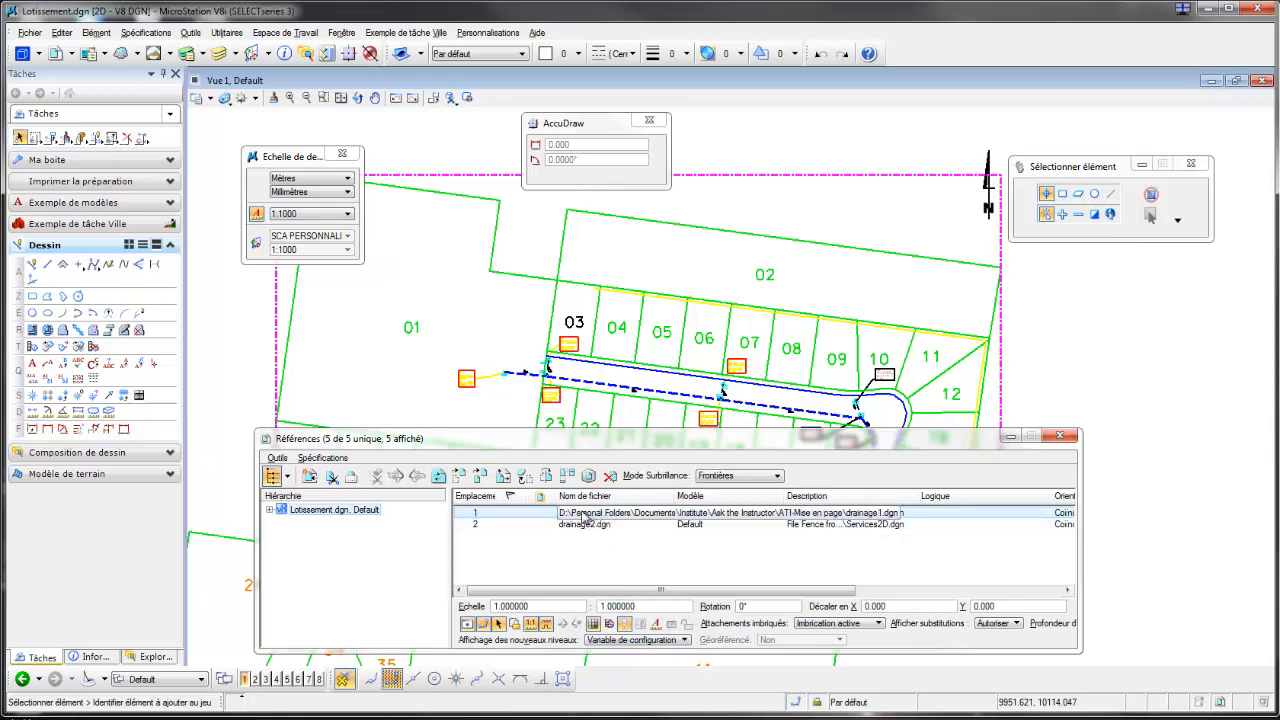
left_click(347, 217)
left_click(297, 285)
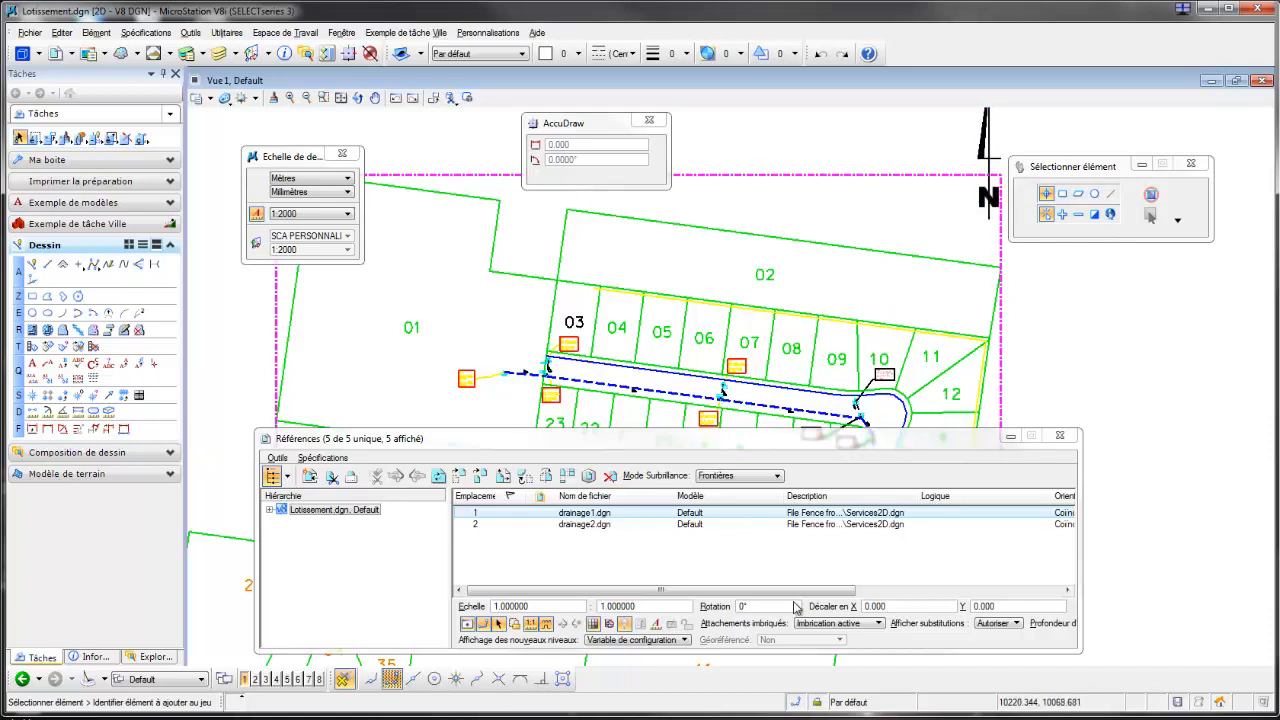
Step: Switch use of the active annotation scale on and off for the drainage1.dgn reference, and set the annotation scale to 1:1000
left_click(656, 624)
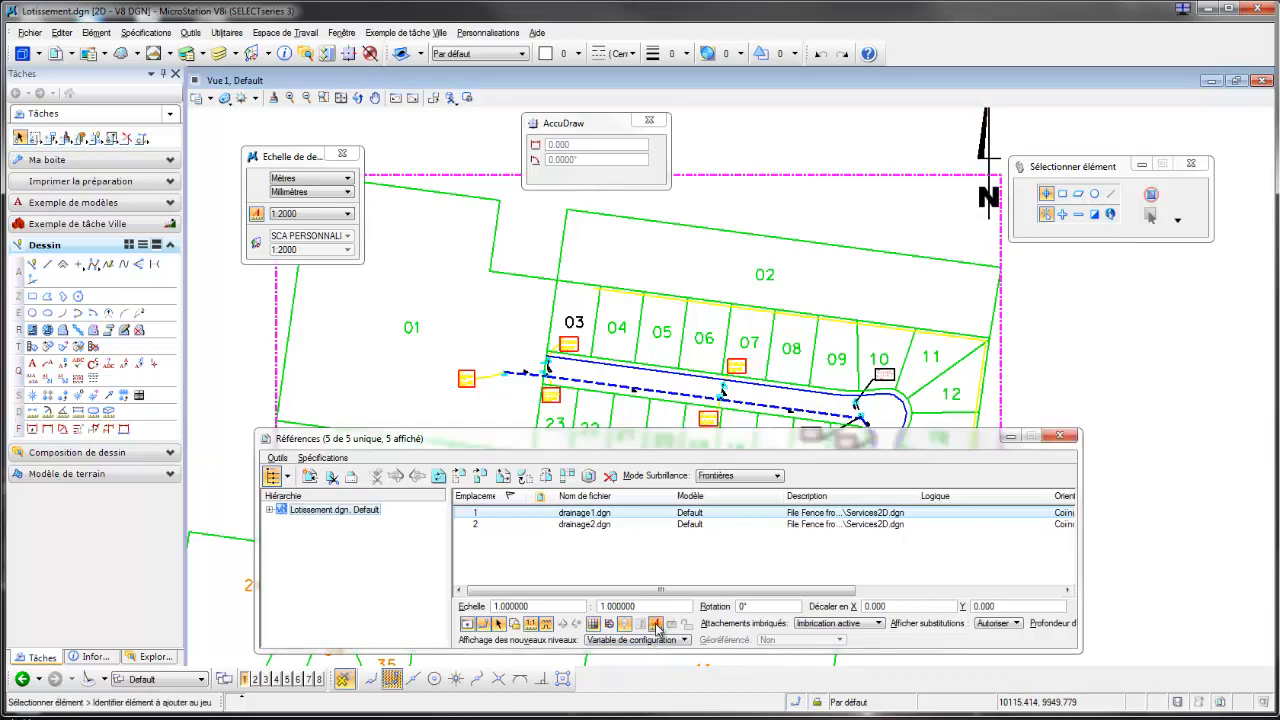
left_click(657, 626)
left_click(349, 214)
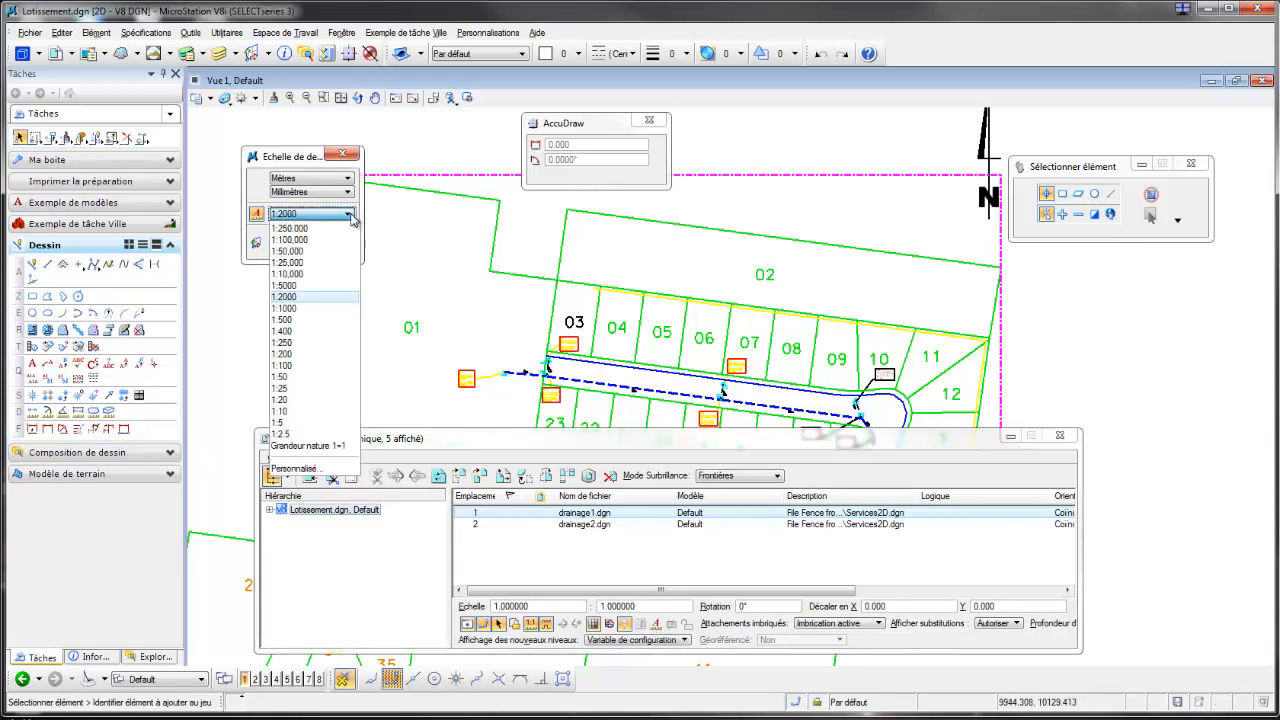
left_click(294, 312)
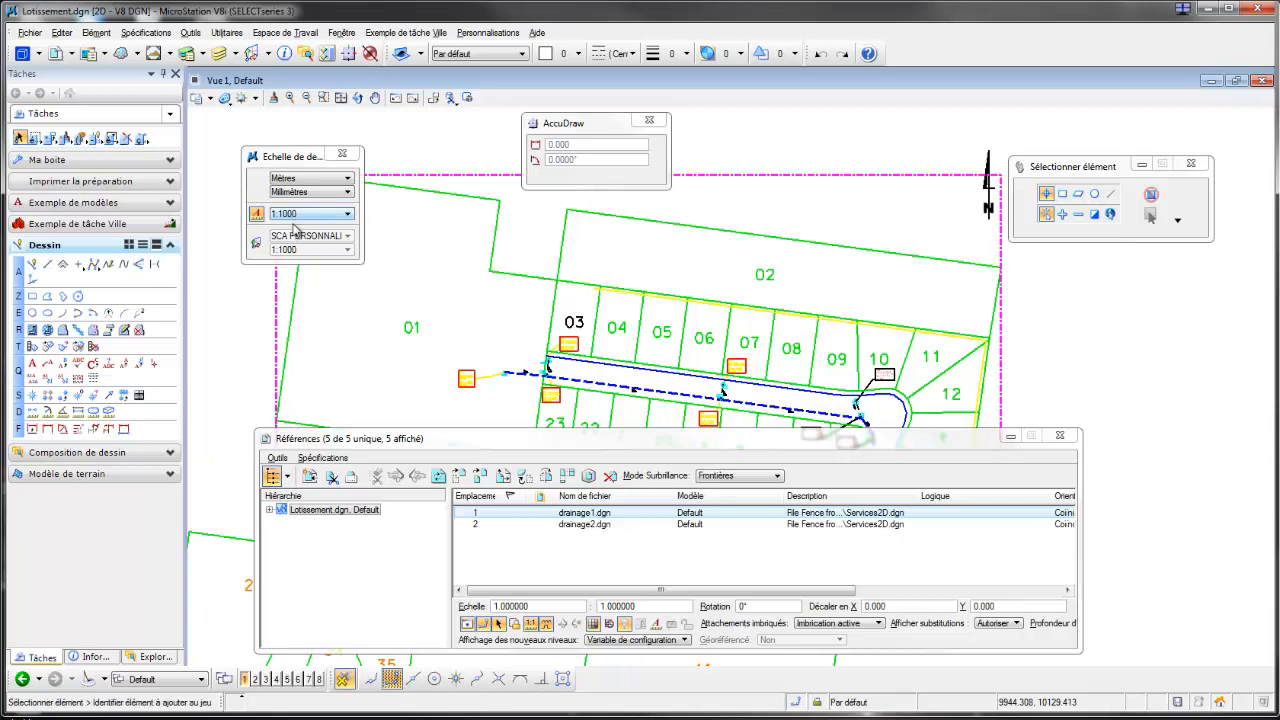
Step: Make the drainage1.dgn reference use the active annotation scale, set that scale to 1:2000, and close the reference list
left_click(657, 626)
mouse_move(578, 330)
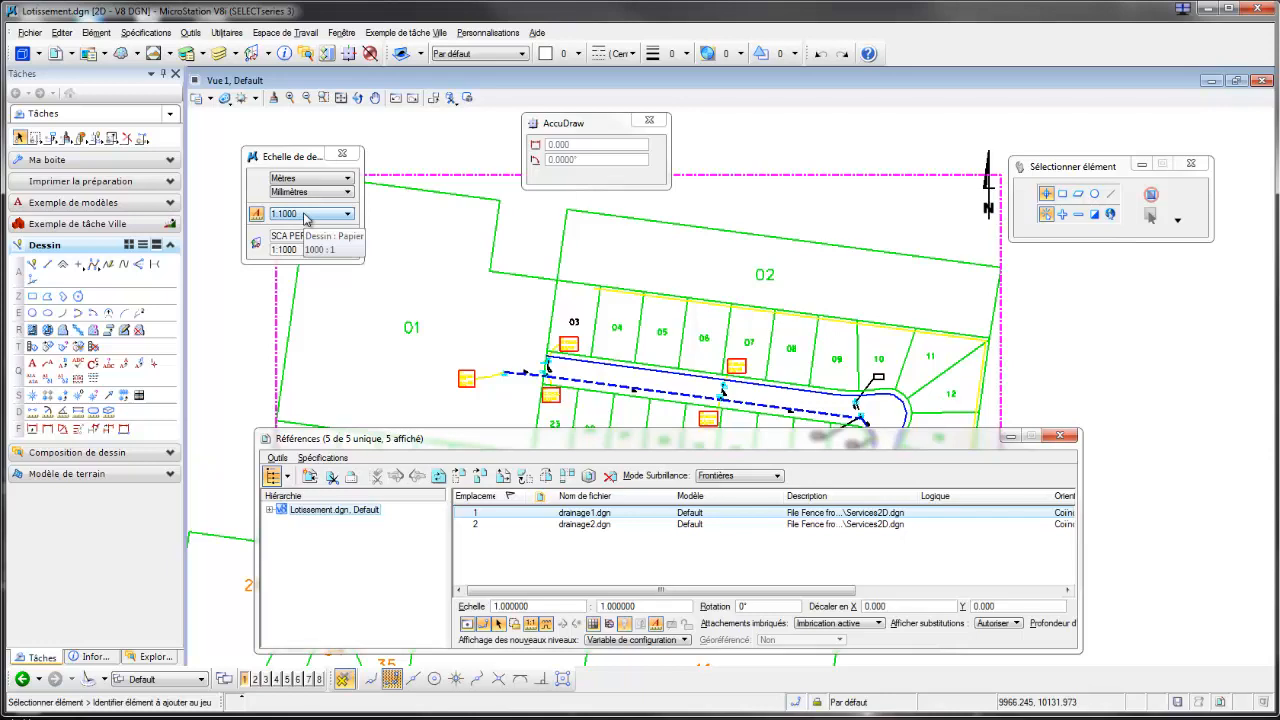
left_click(306, 214)
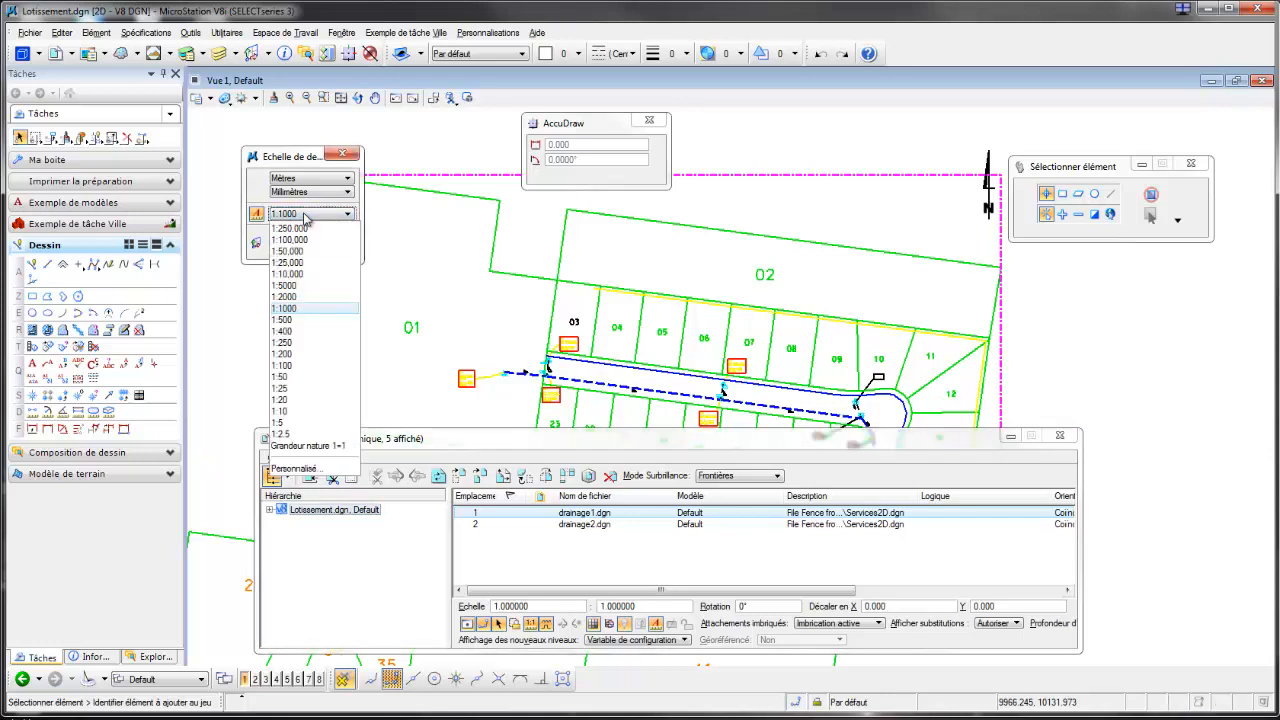
left_click(303, 307)
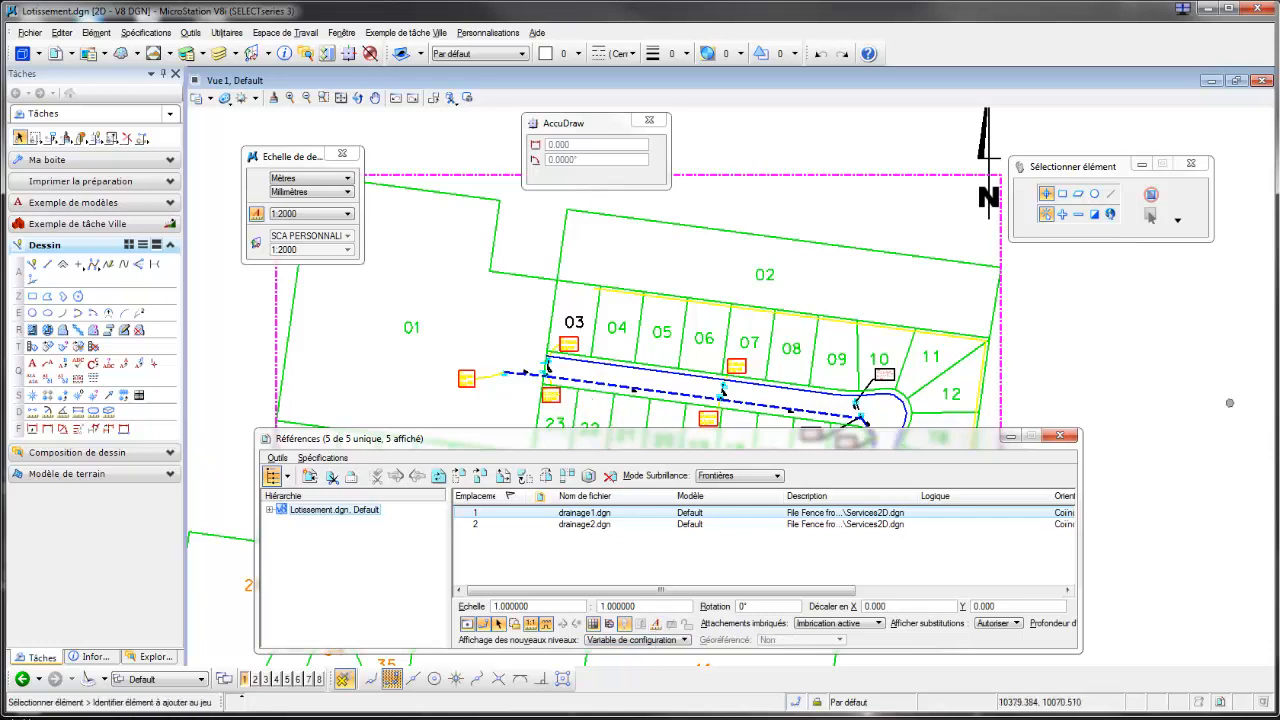
left_click(1062, 438)
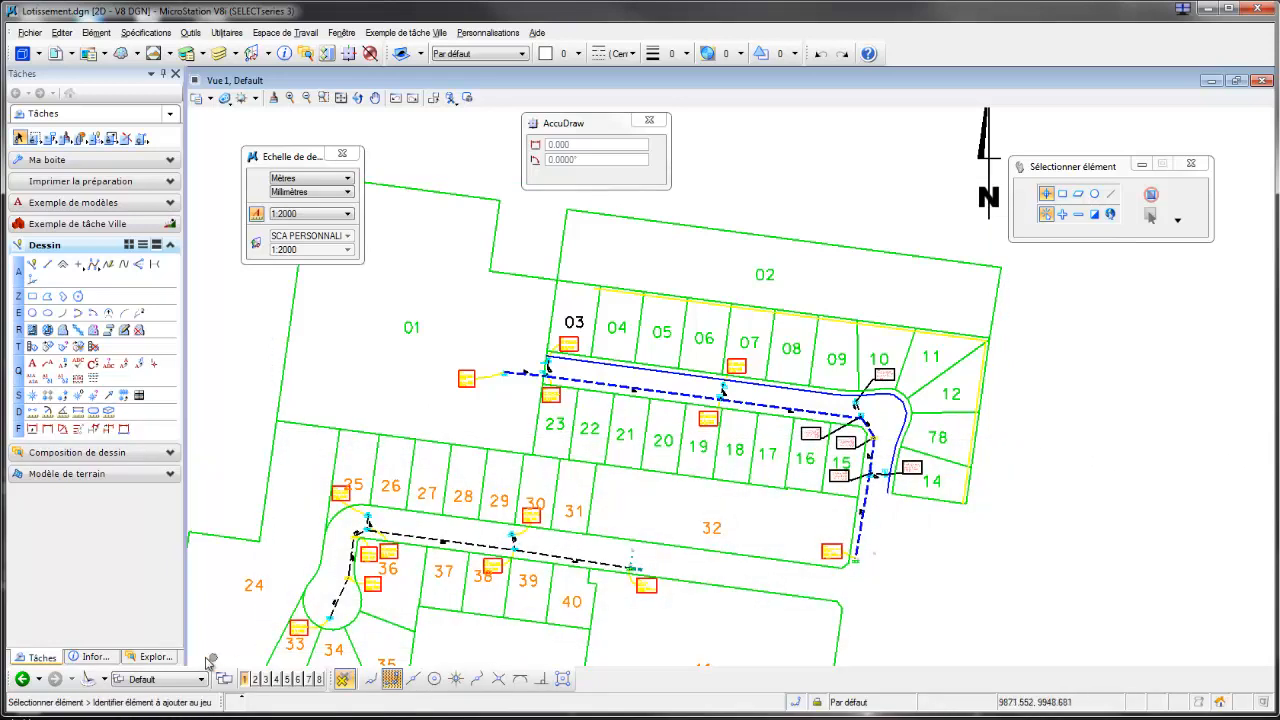
Step: Open the Mise en page A3 2000eme sheet and make its Lotissement.dgn reference use the active annotation scale
left_click(202, 680)
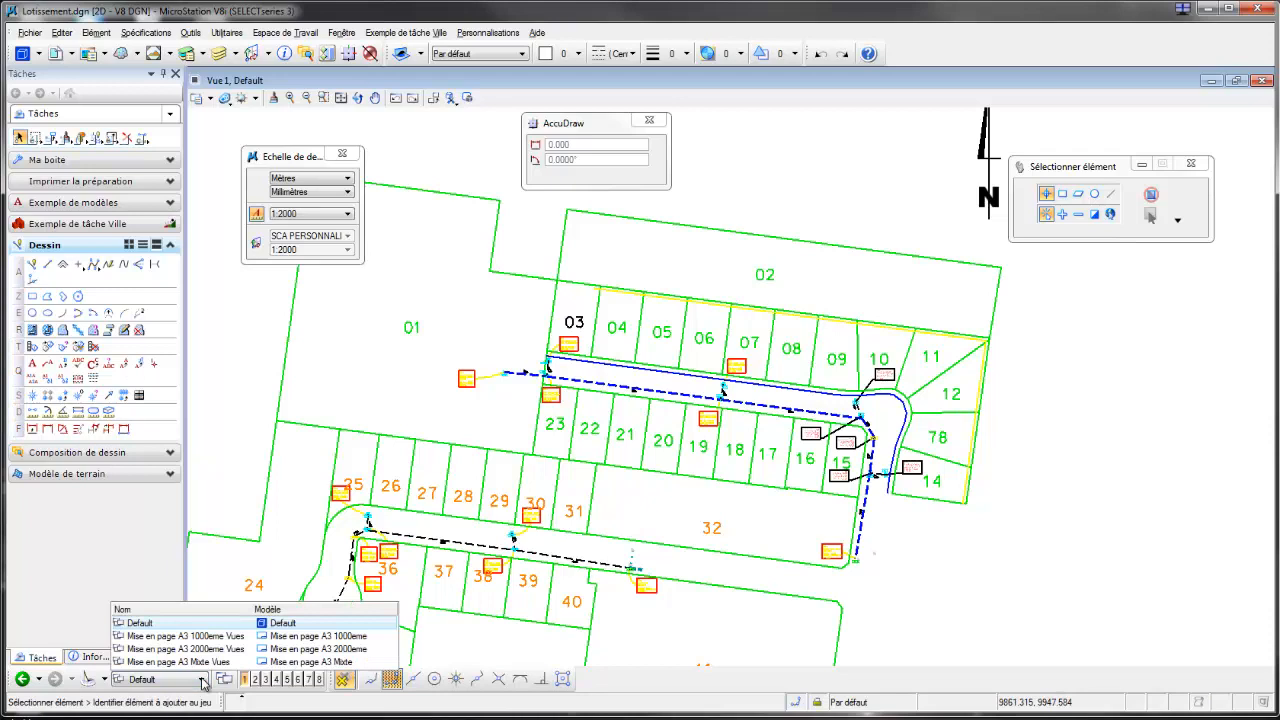
left_click(311, 649)
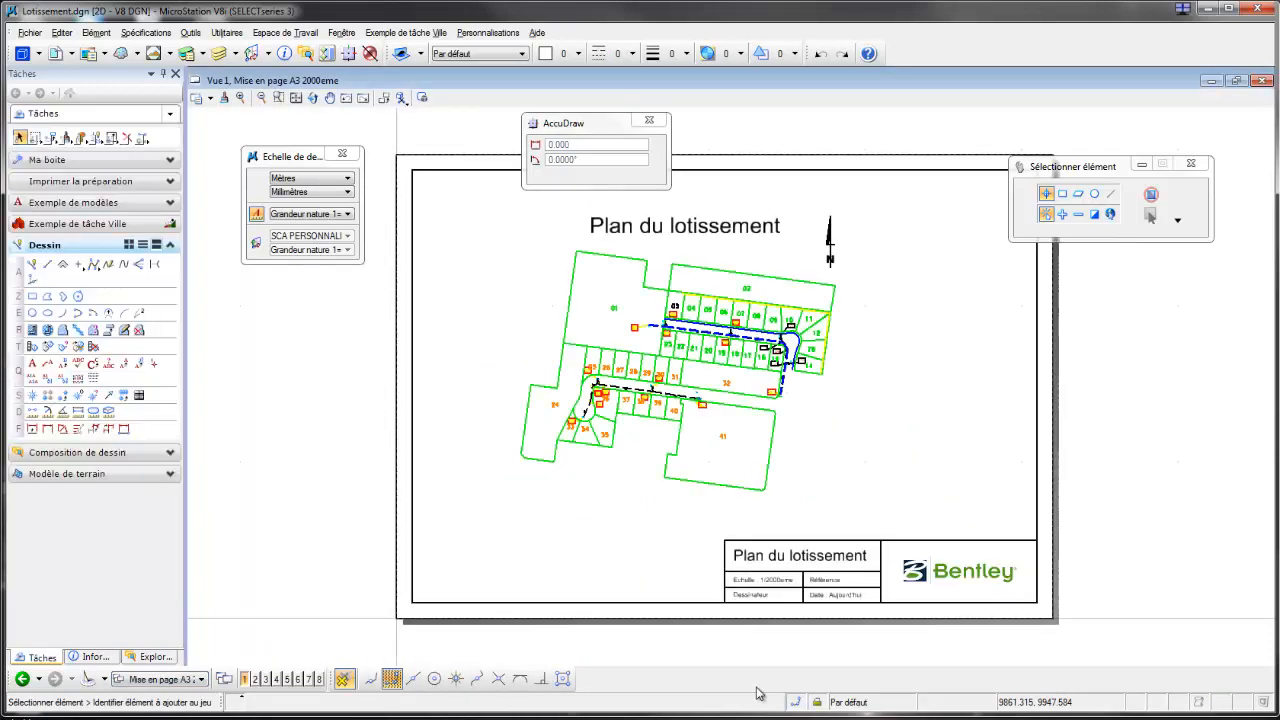
scroll(735, 305, "up", 3)
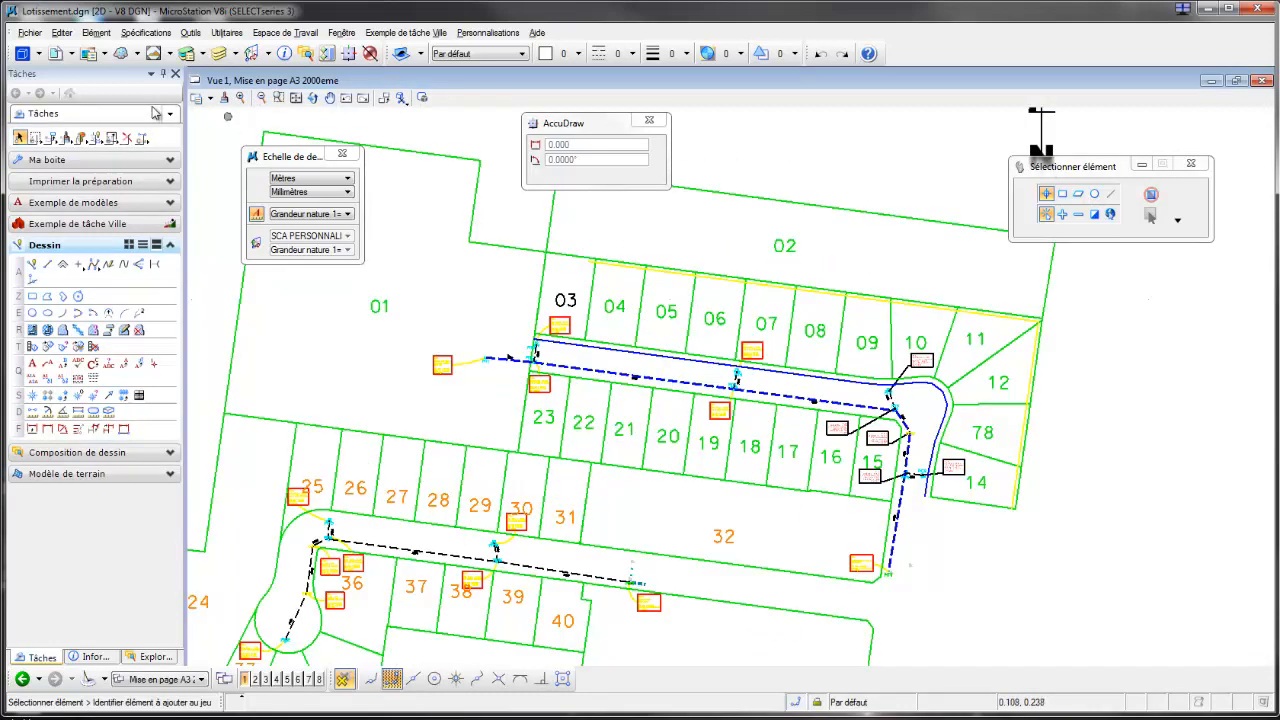
left_click(55, 55)
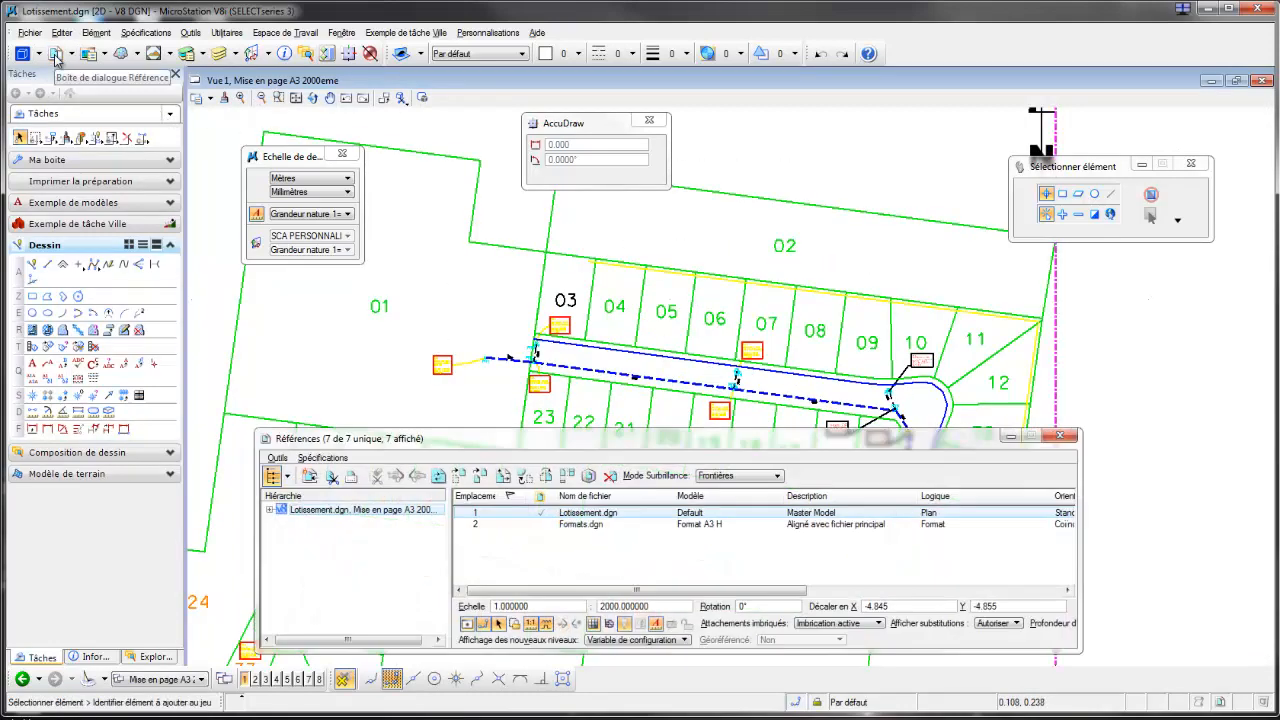
left_click(657, 624)
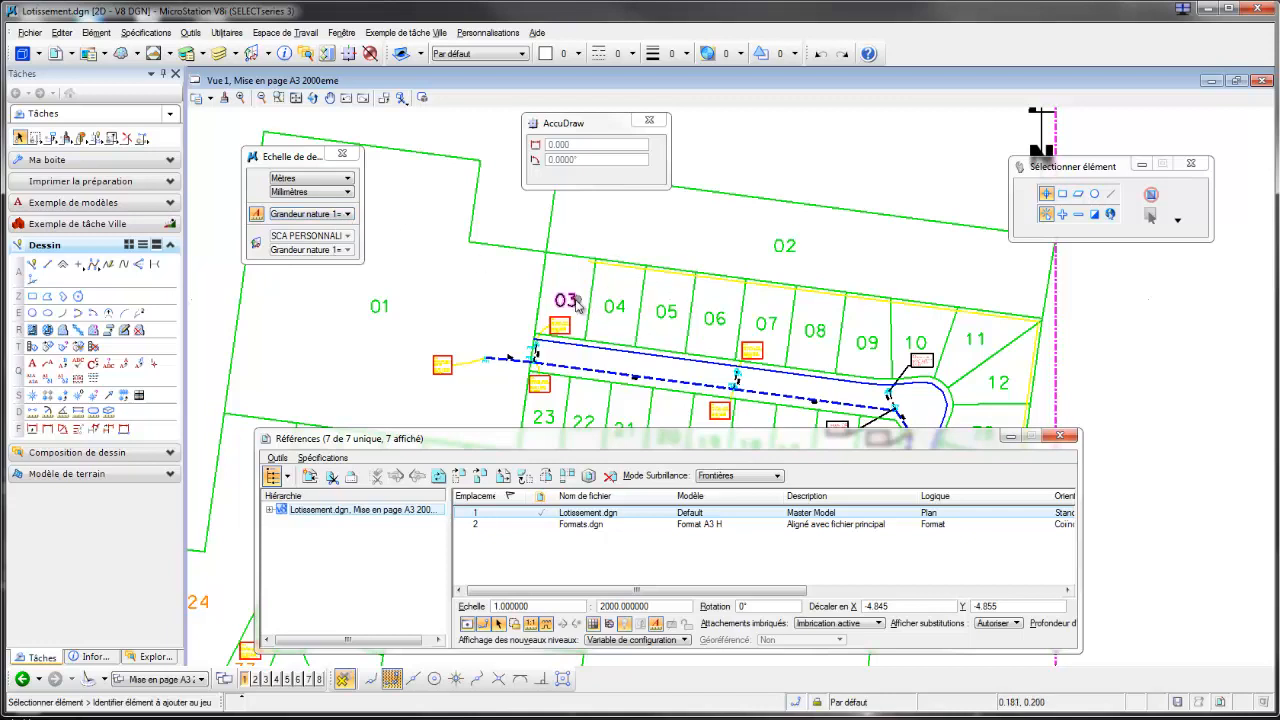
Step: Choose Grandeur nature 1=1 as the sheet's annotation scale and close the reference list
mouse_move(574, 311)
left_click(348, 214)
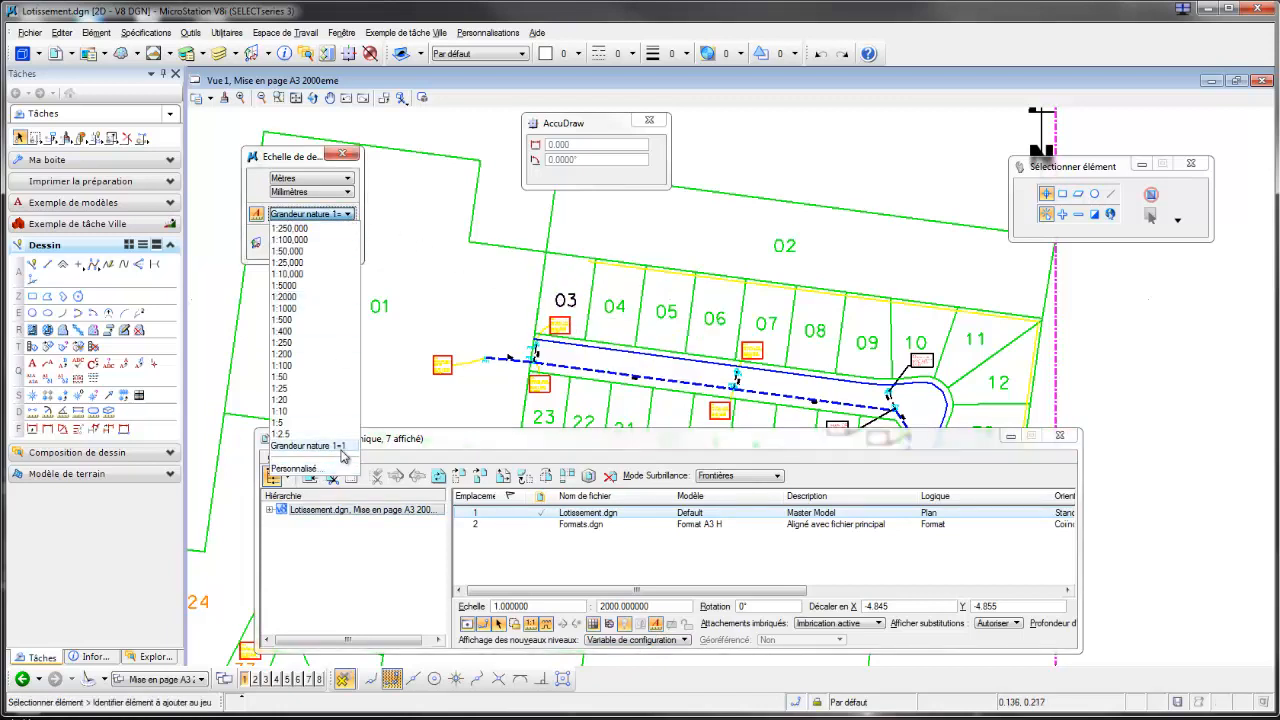
left_click(342, 450)
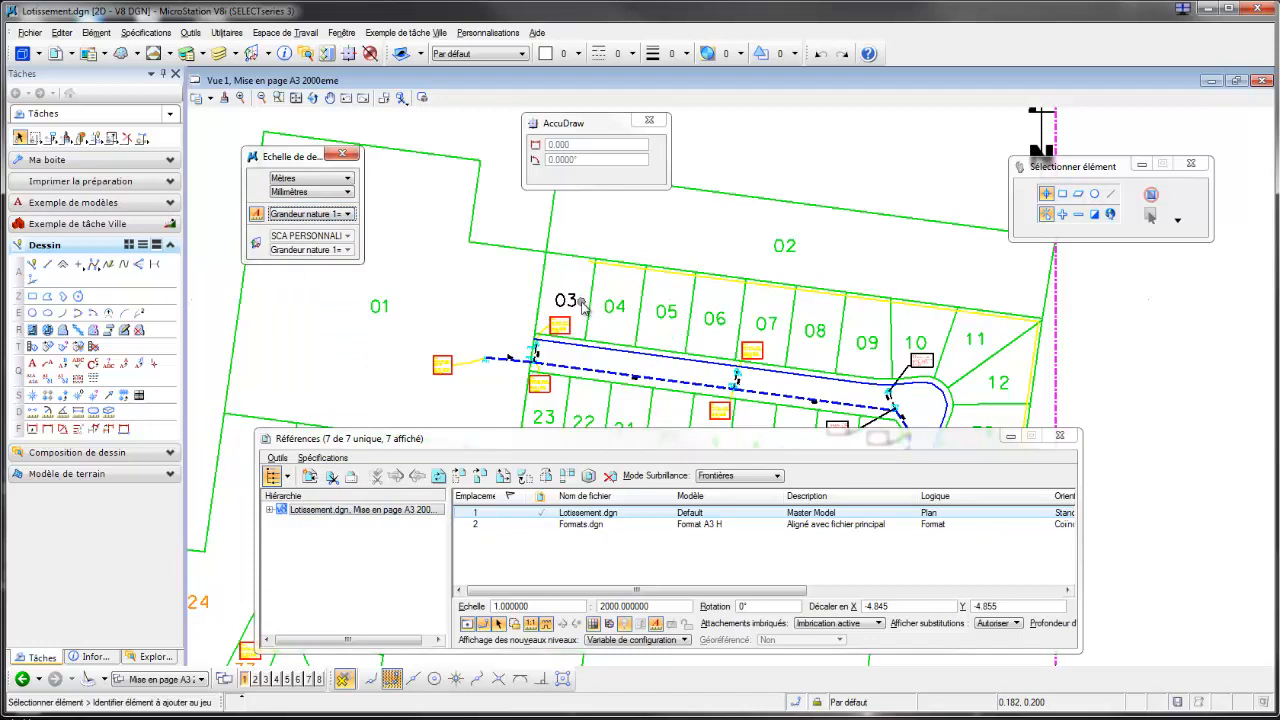
scroll(640, 368, "down", 2)
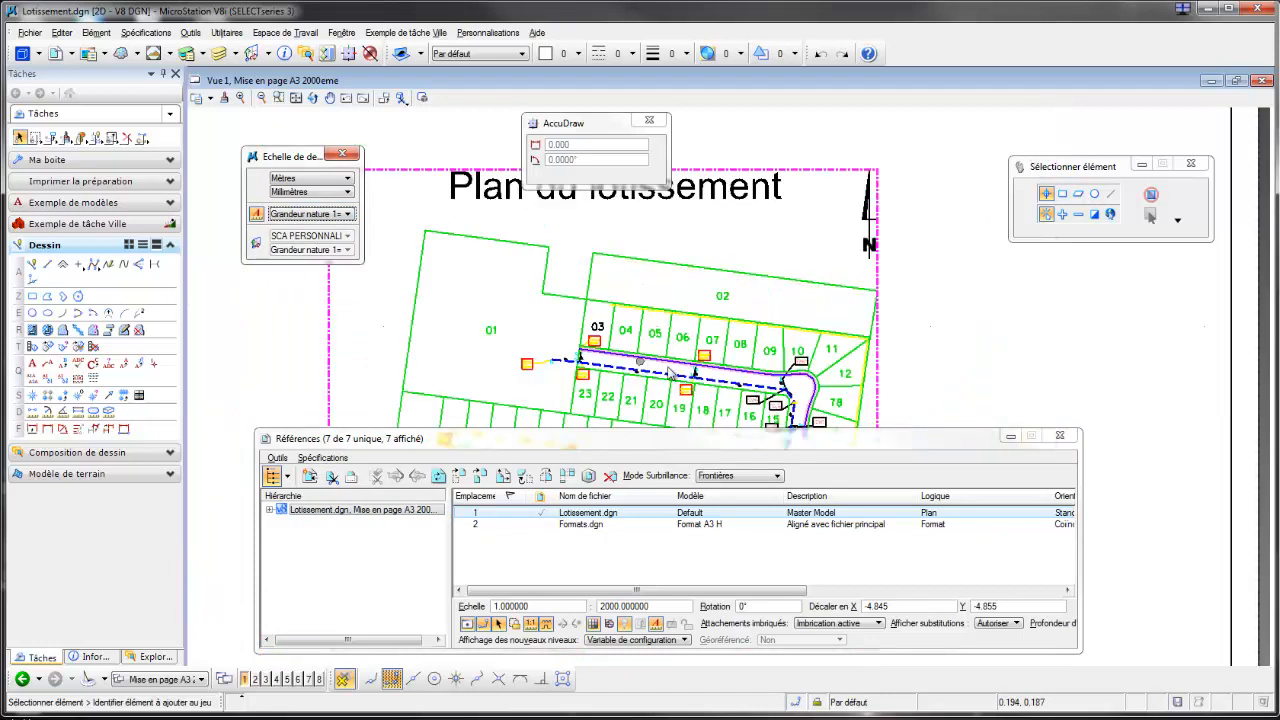
left_click(1068, 440)
Step: Examine the scale in the sheet's title block and the size of the lot numbers on the plan
scroll(849, 488, "down", 3)
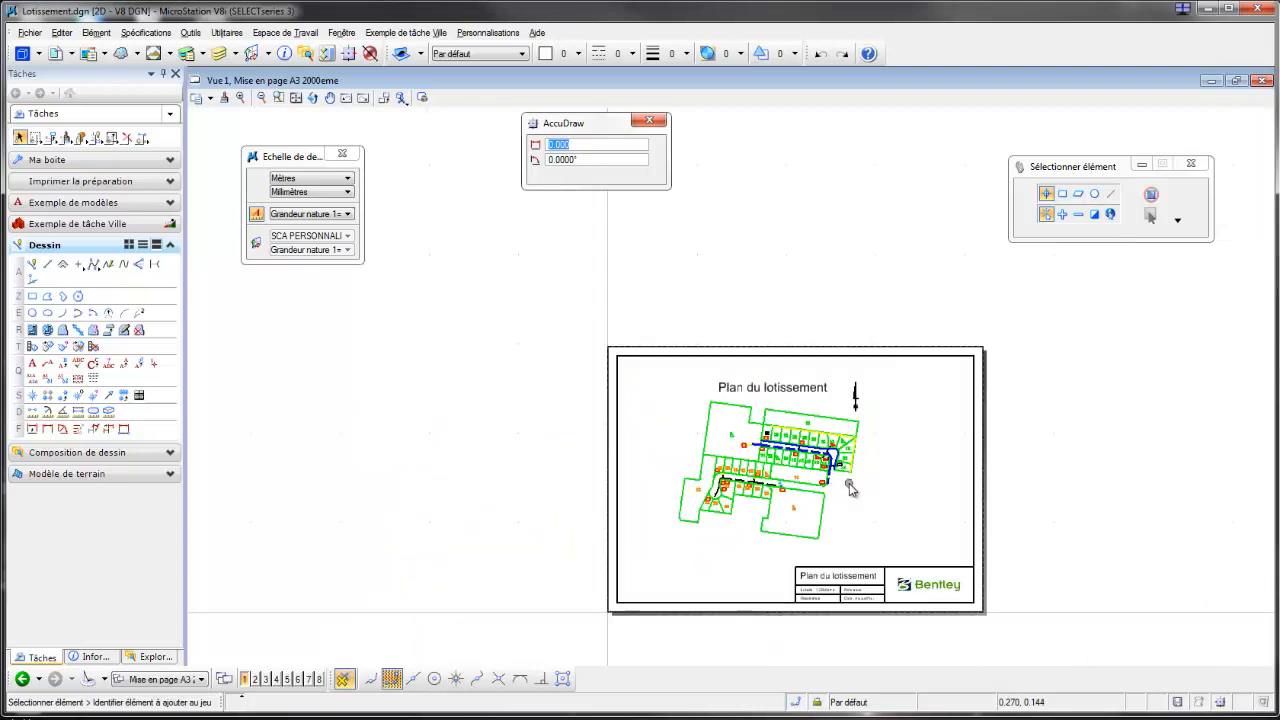
middle_click_drag(869, 499, 740, 432)
scroll(736, 520, "up", 2)
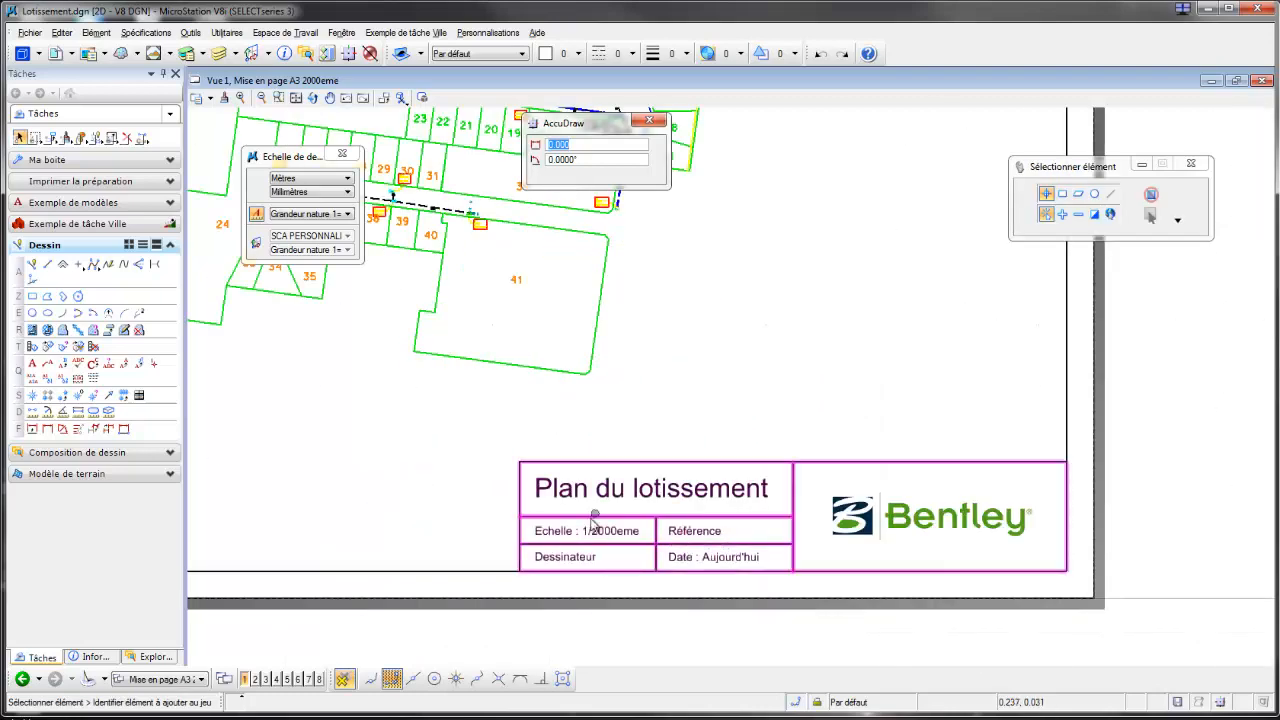
scroll(594, 520, "down", 2)
middle_click_drag(477, 466, 553, 563)
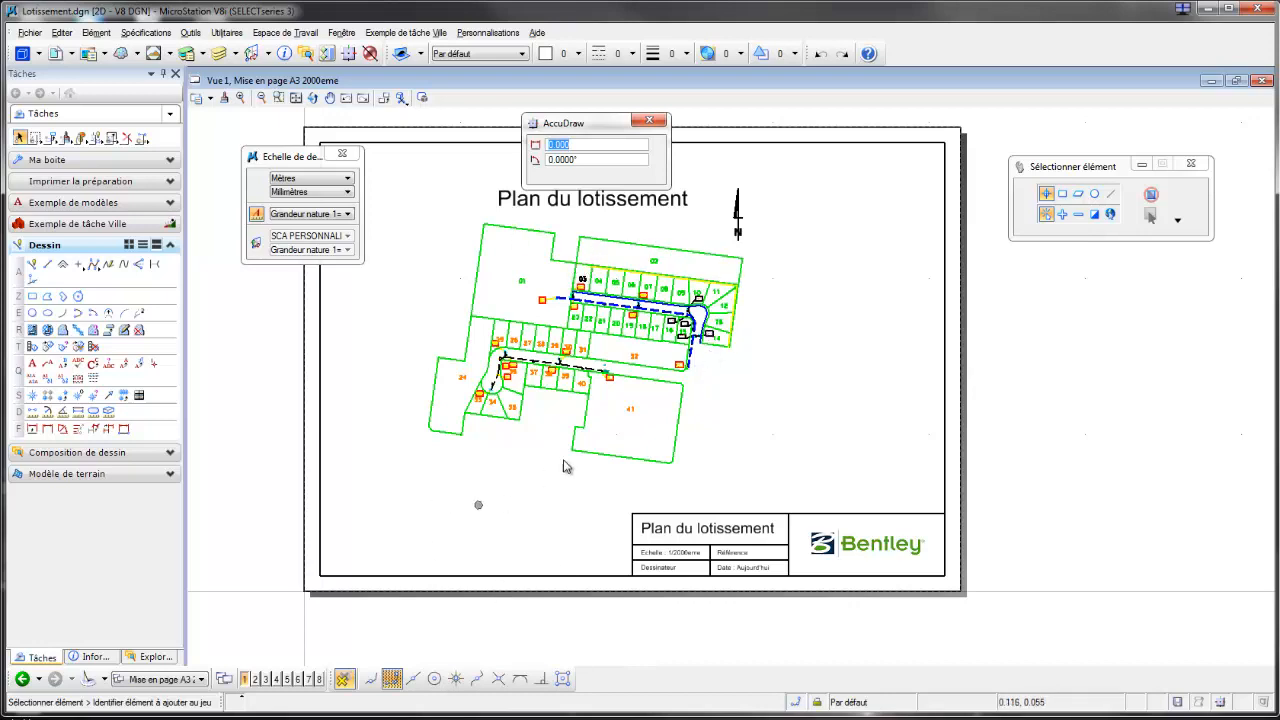
scroll(635, 293, "up", 2)
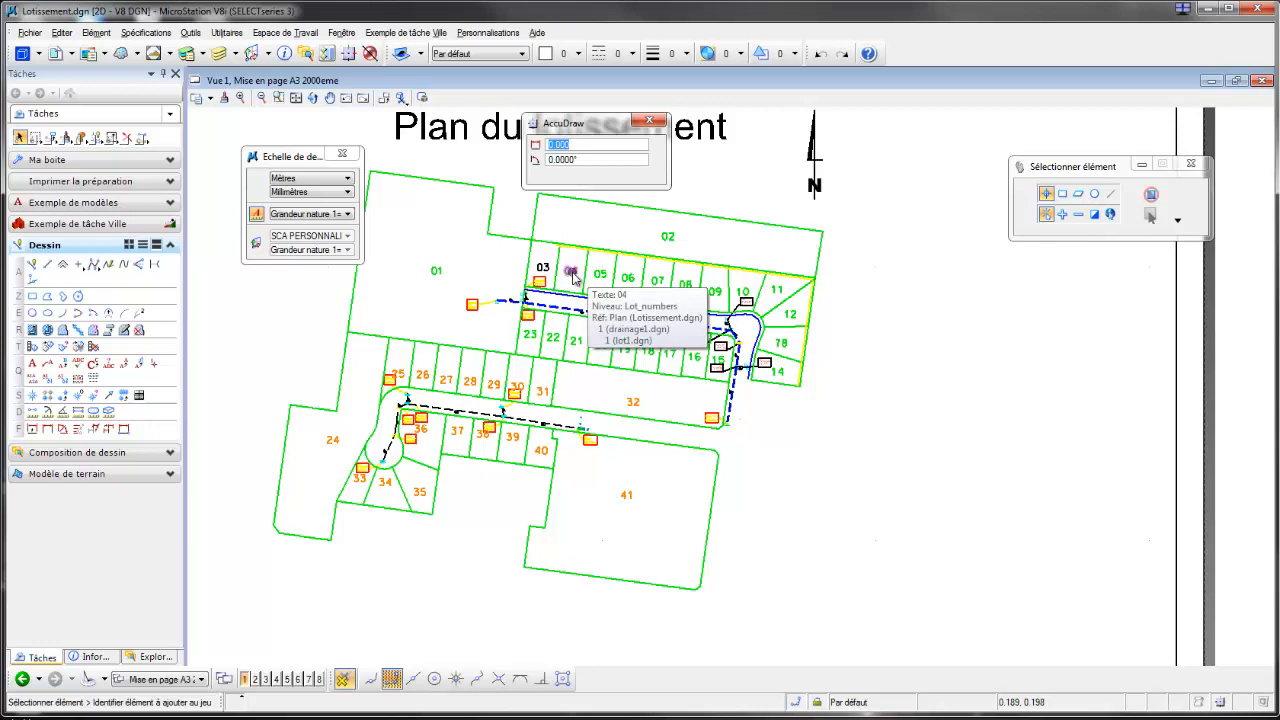
scroll(573, 277, "down", 2)
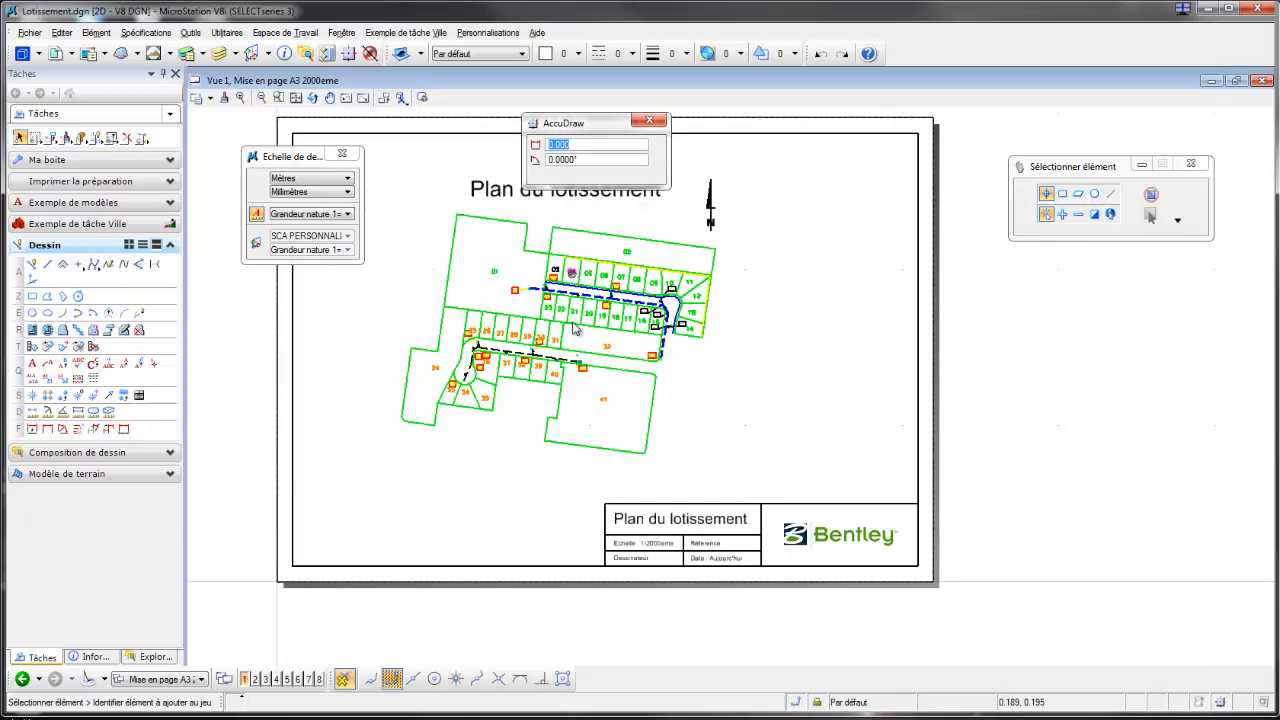
Step: Open the Mise en page A3 1000eme sheet with its reference list and examine the sizes of the lot numbers
left_click(201, 680)
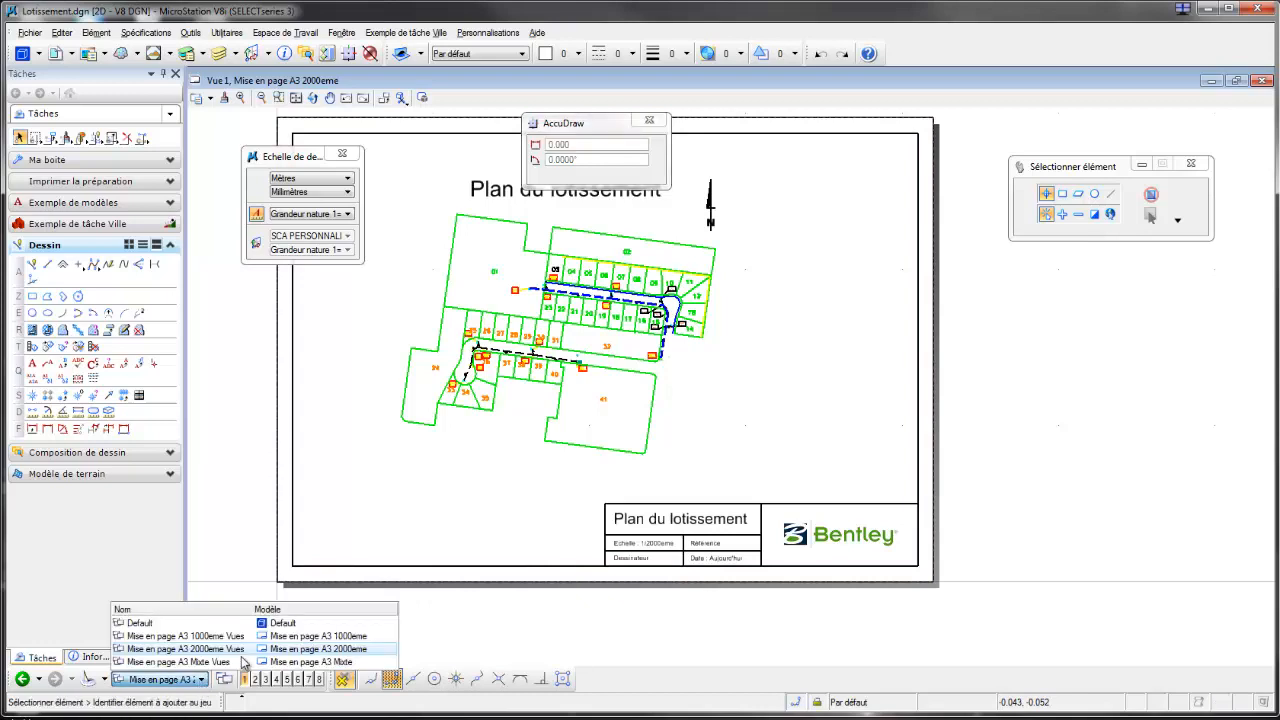
left_click(297, 640)
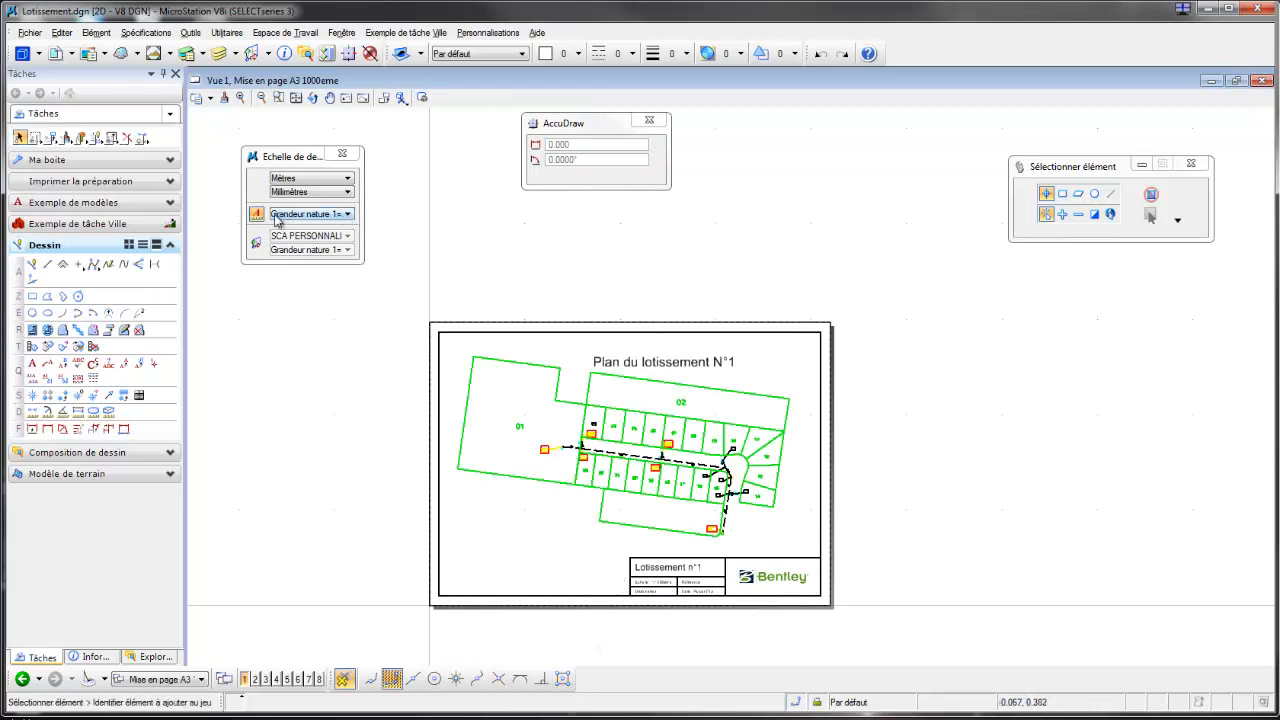
left_click(60, 57)
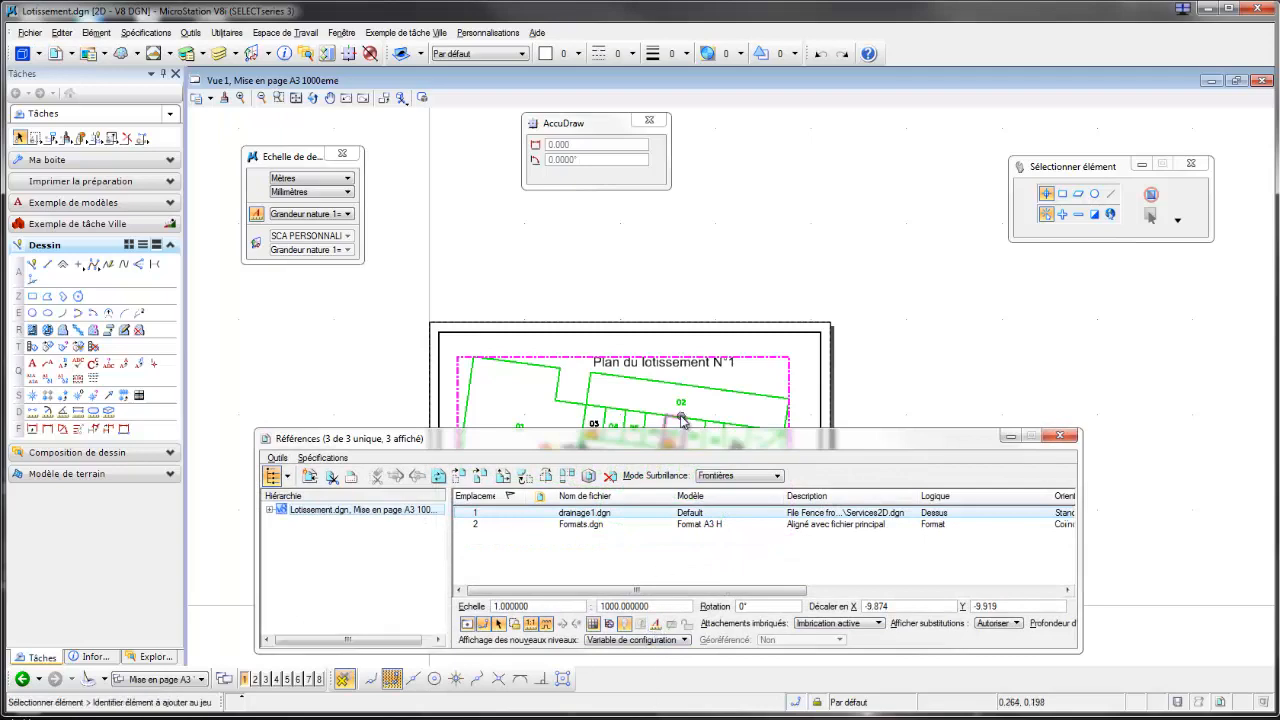
left_click_drag(681, 437, 675, 515)
scroll(609, 443, "up", 1)
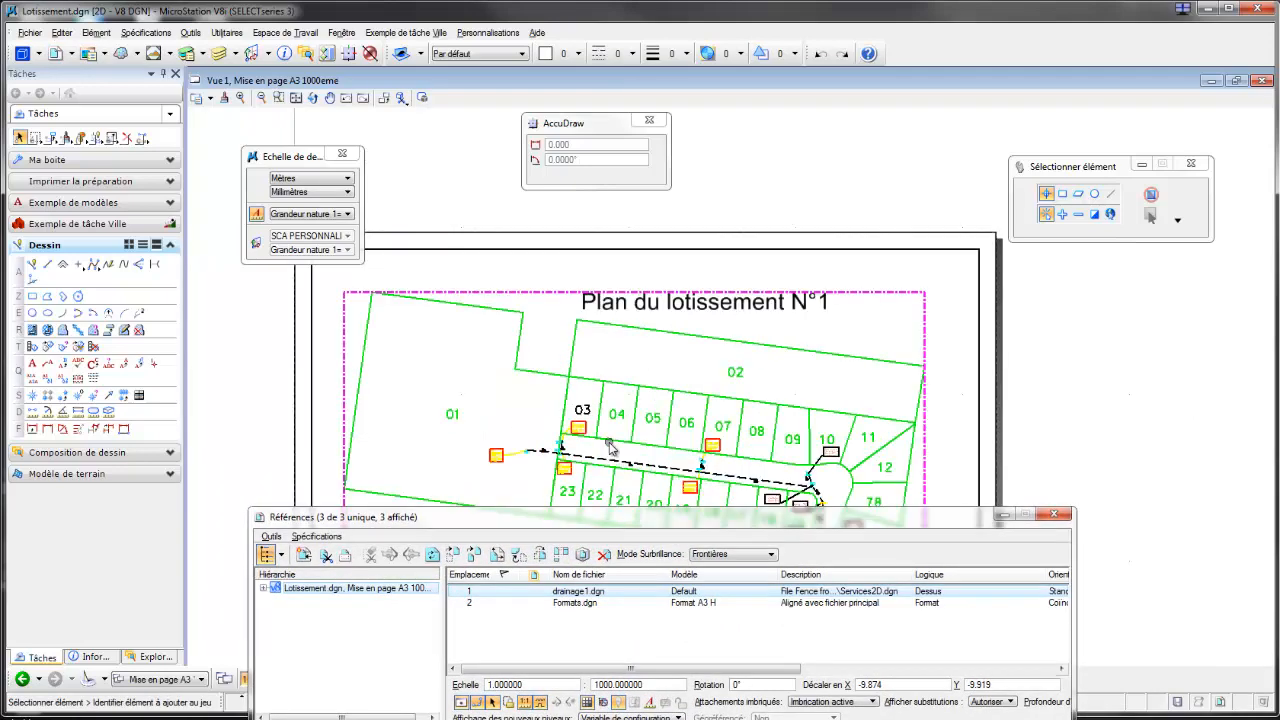
scroll(608, 443, "up", 1)
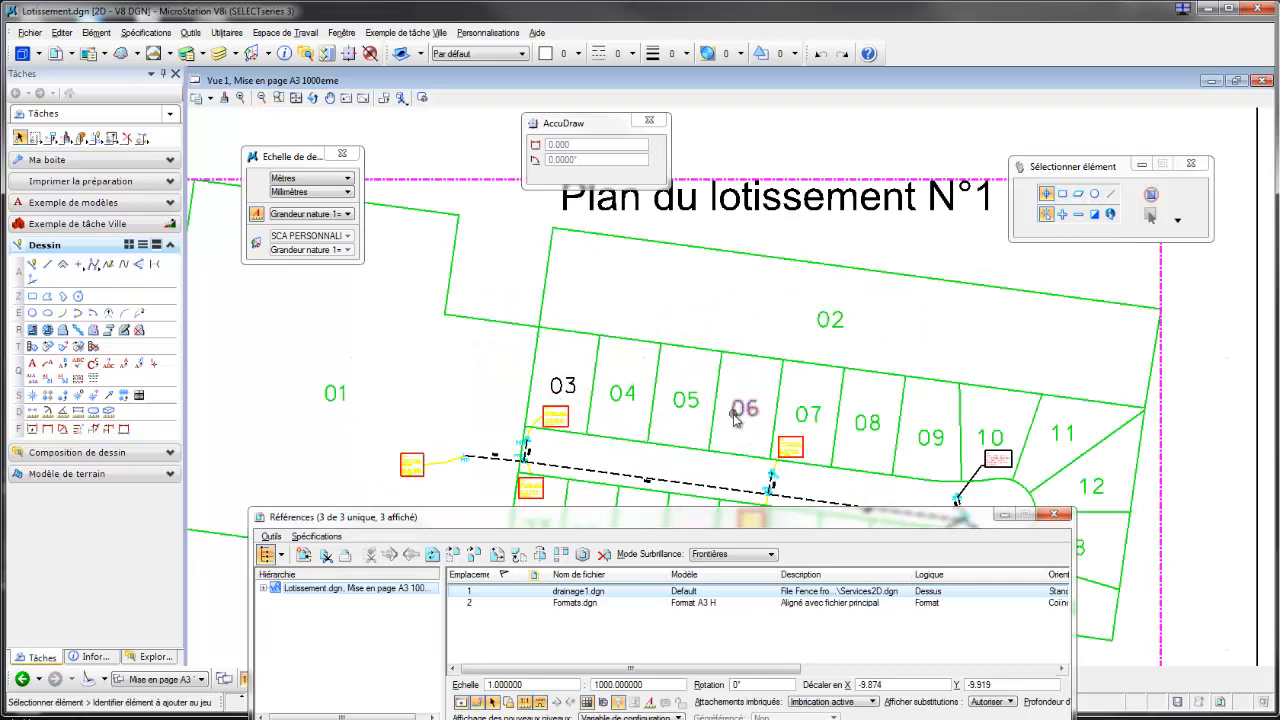
mouse_move(572, 399)
mouse_move(842, 316)
Step: Make the drainage1.dgn reference on this sheet use the active annotation scale and close the reference list
scroll(588, 462, "down", 3)
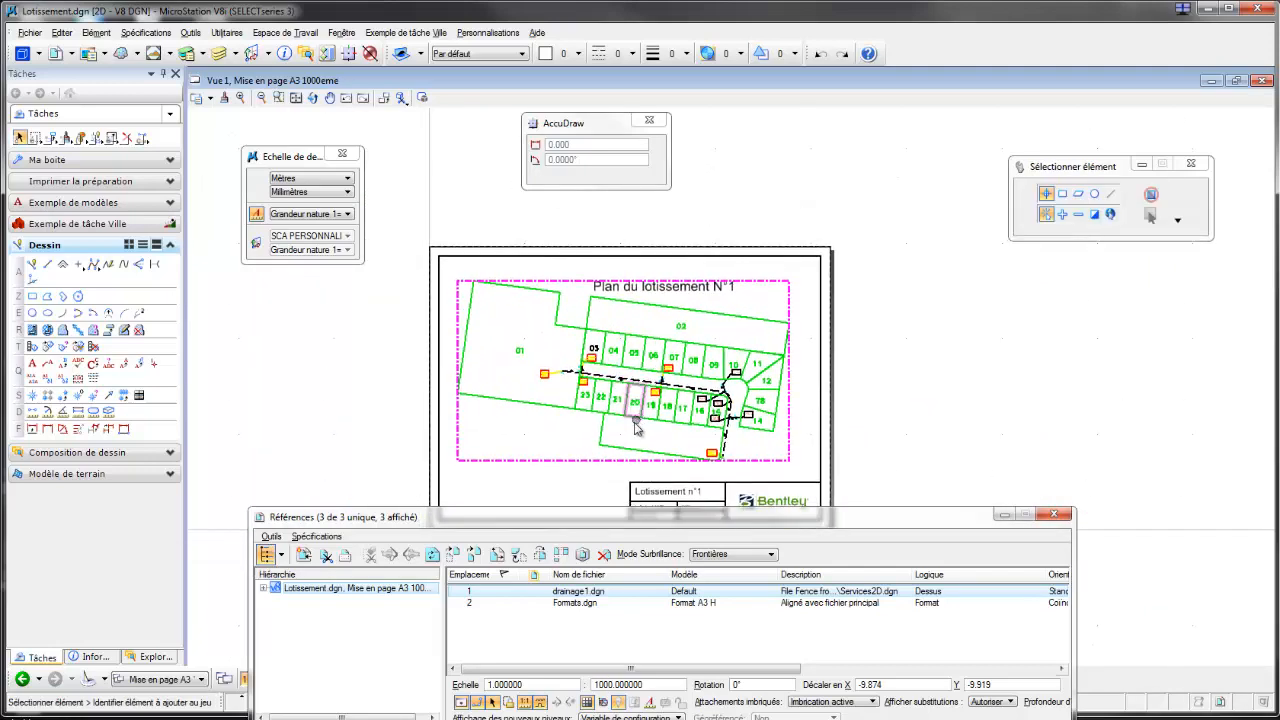
scroll(628, 444, "up", 3)
left_click(480, 446)
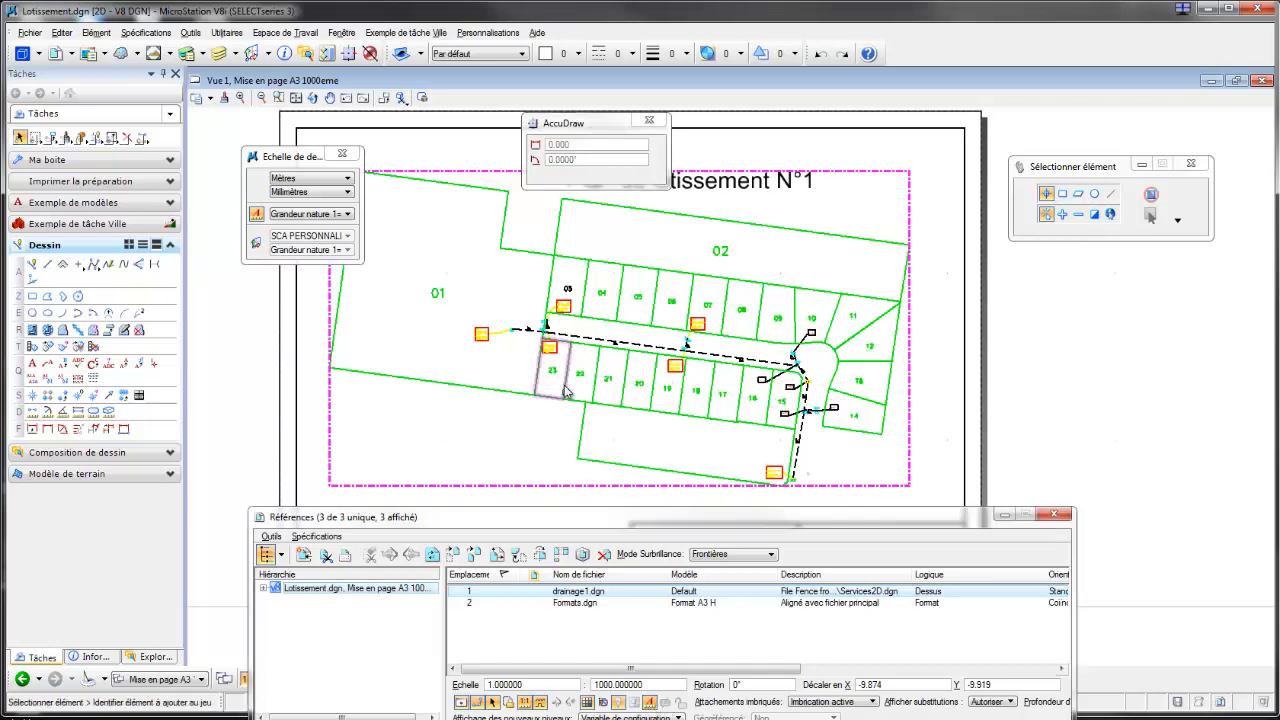
scroll(570, 288, "up", 5)
scroll(570, 288, "down", 5)
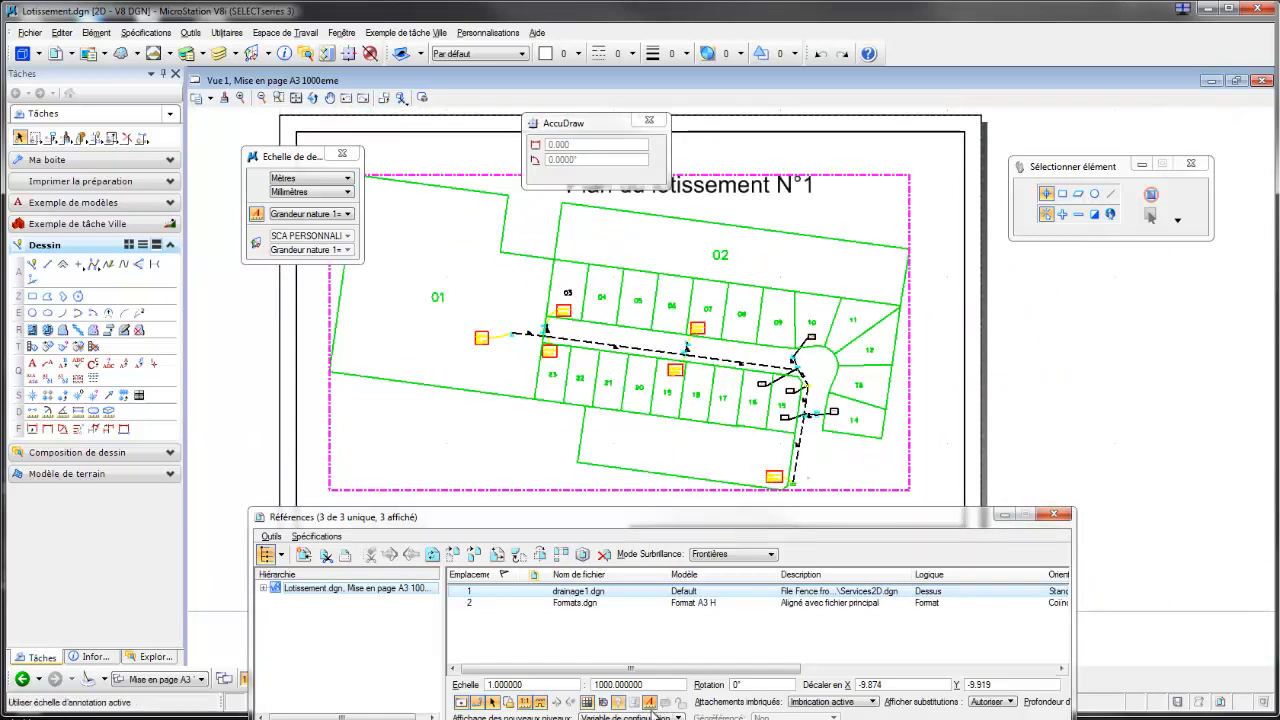
left_click(1054, 514)
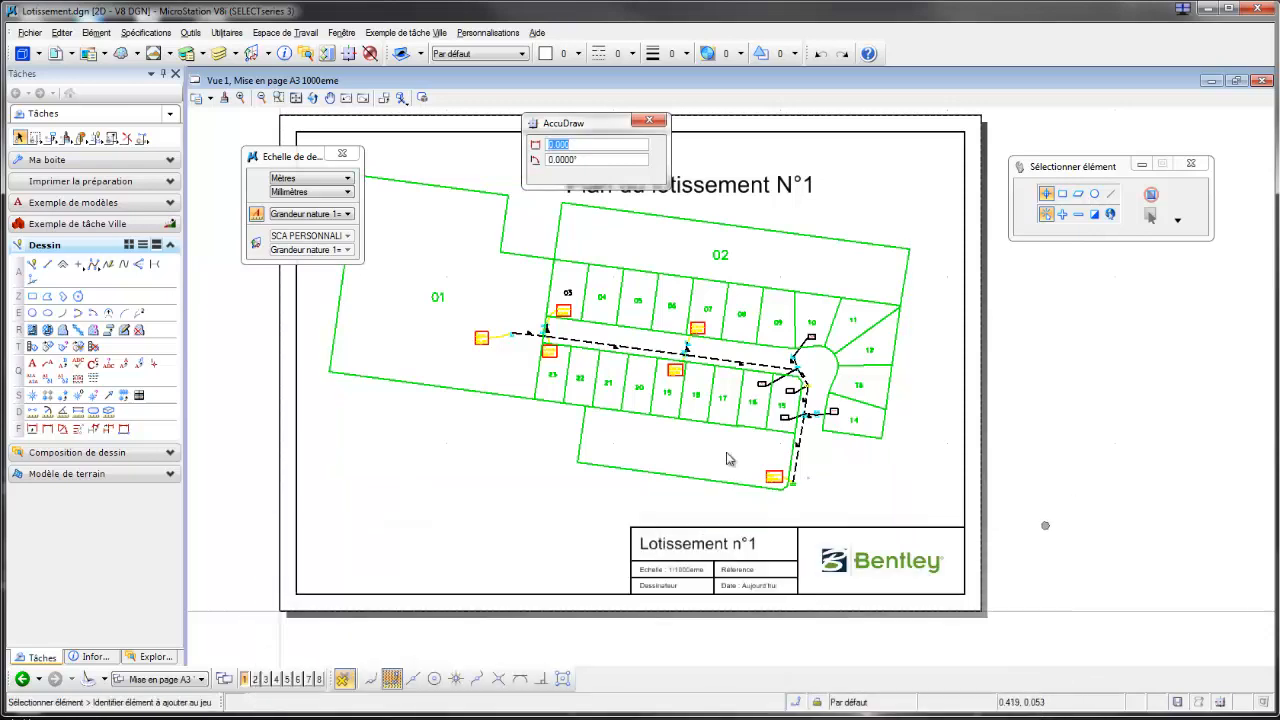
Step: Open the attachment settings of the drainage1.dgn reference and set its detail scale to 1:2000
left_click(62, 57)
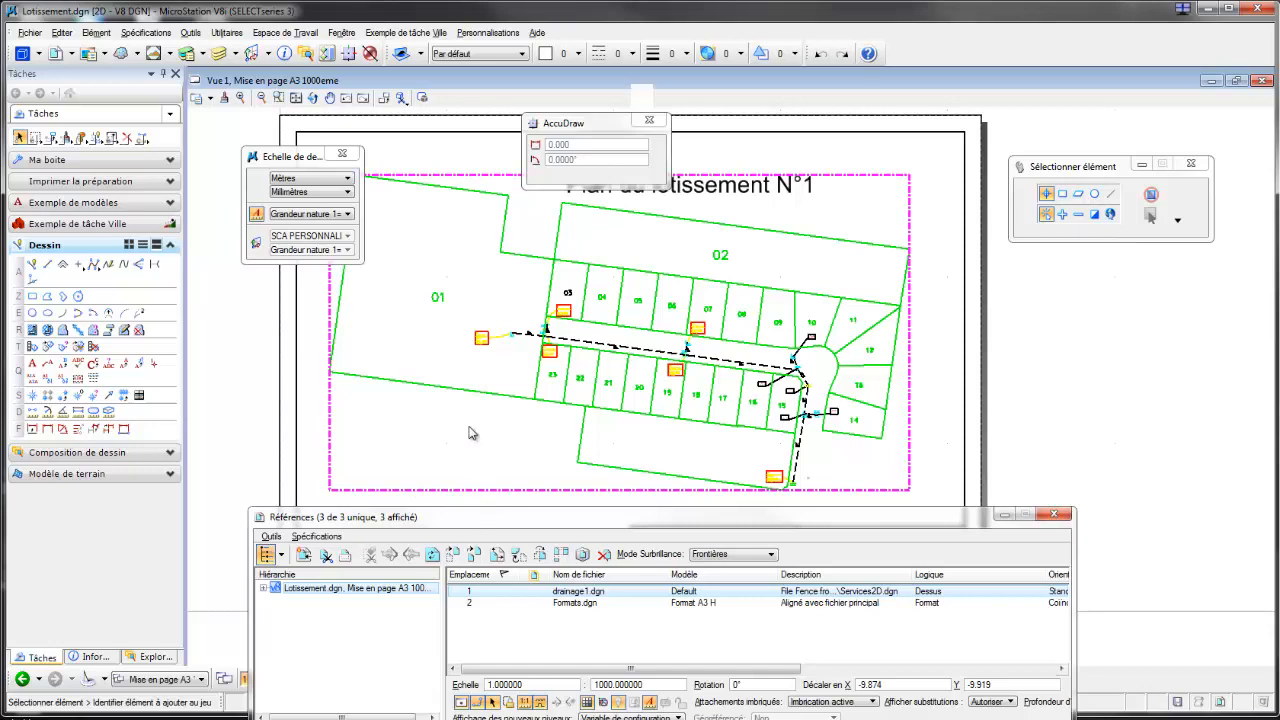
left_click_drag(483, 518, 483, 330)
double_click(576, 405)
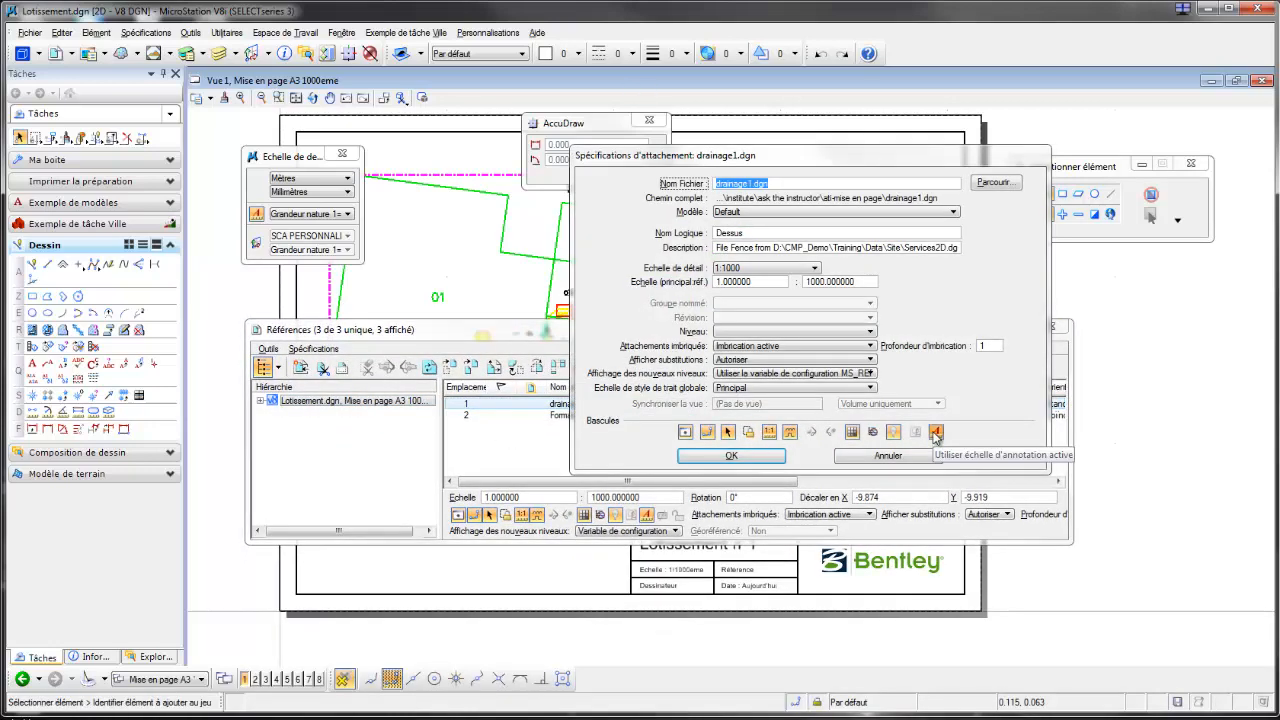
left_click(760, 273)
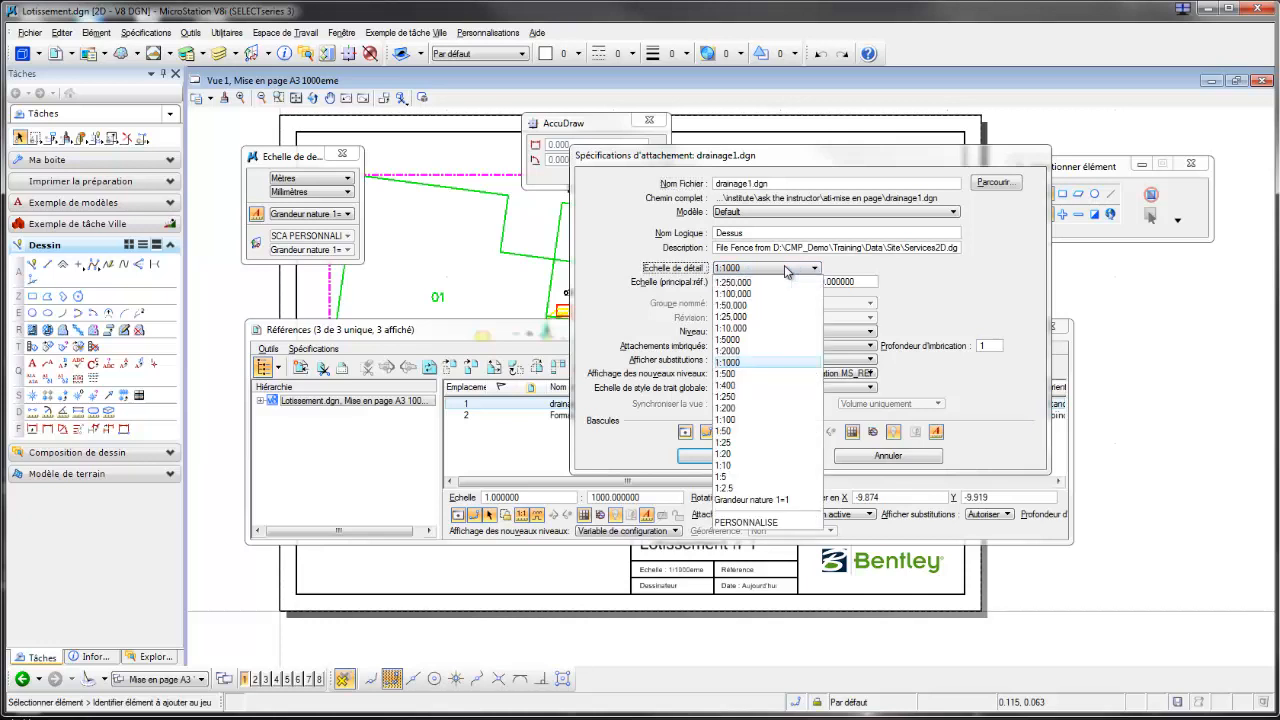
left_click(737, 352)
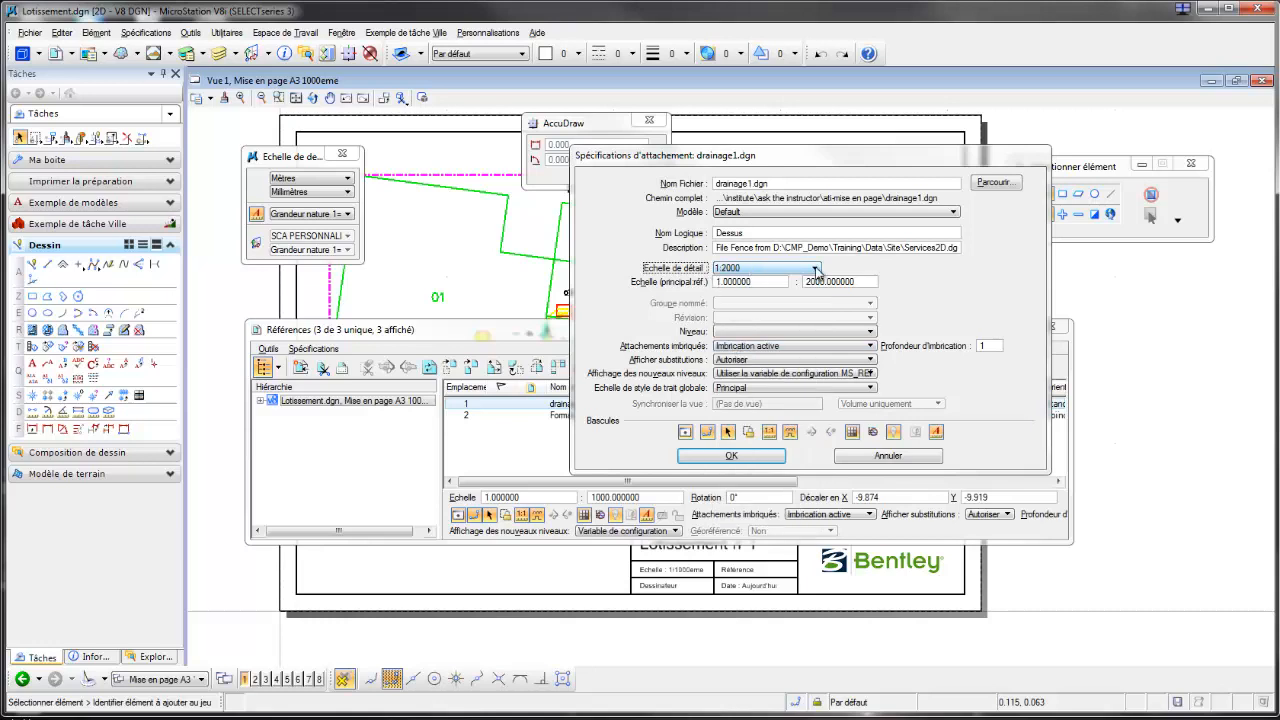
Step: Set the drainage1.dgn detail scale back to 1:1000, accept the attachment settings and close the reference list
left_click(815, 271)
left_click(740, 366)
left_click(740, 457)
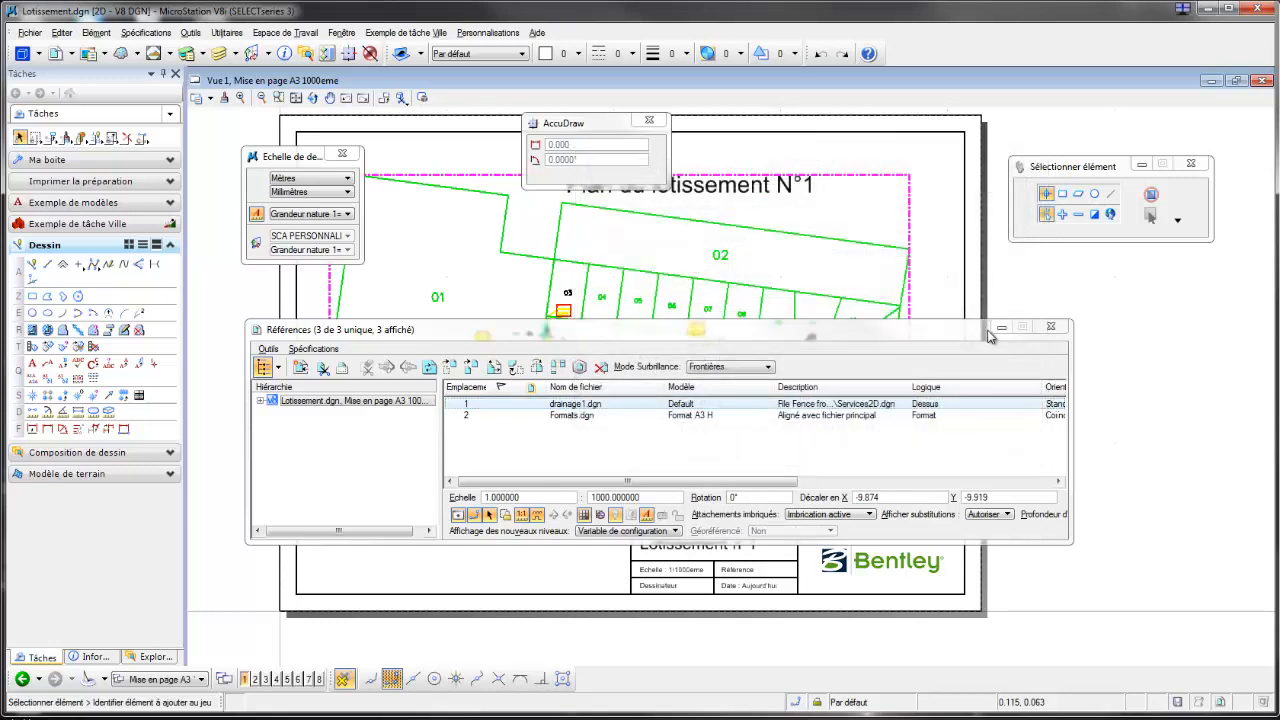
left_click(1052, 330)
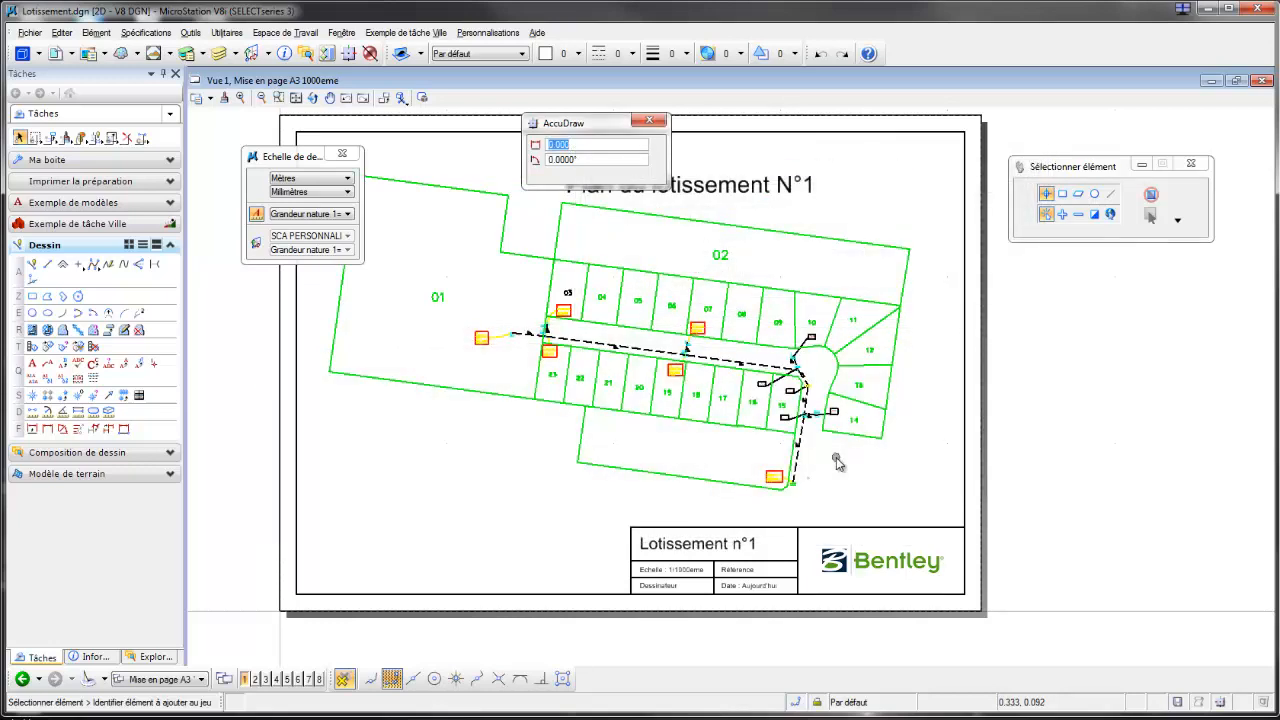
Step: Open the Mise en page A3 2000eme sheet and examine the size of the lot numbers on its plan
left_click(203, 681)
left_click(337, 654)
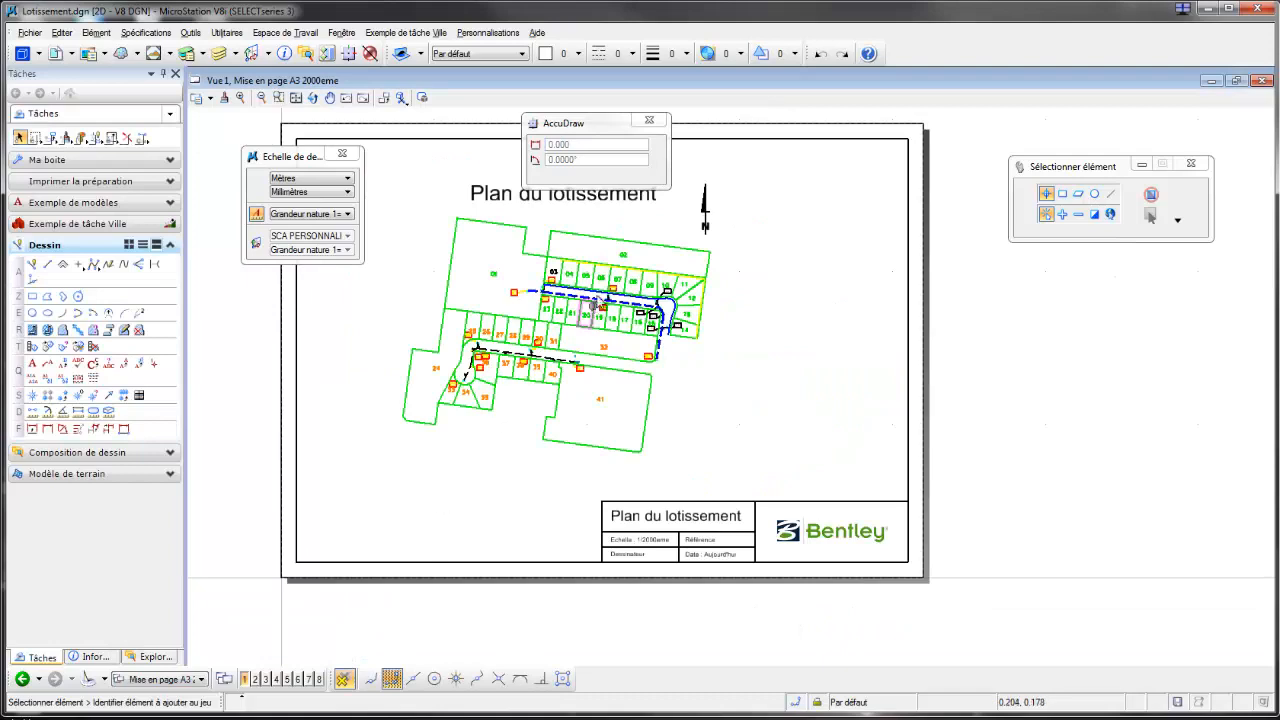
scroll(600, 300, "up", 2)
scroll(605, 290, "up", 2)
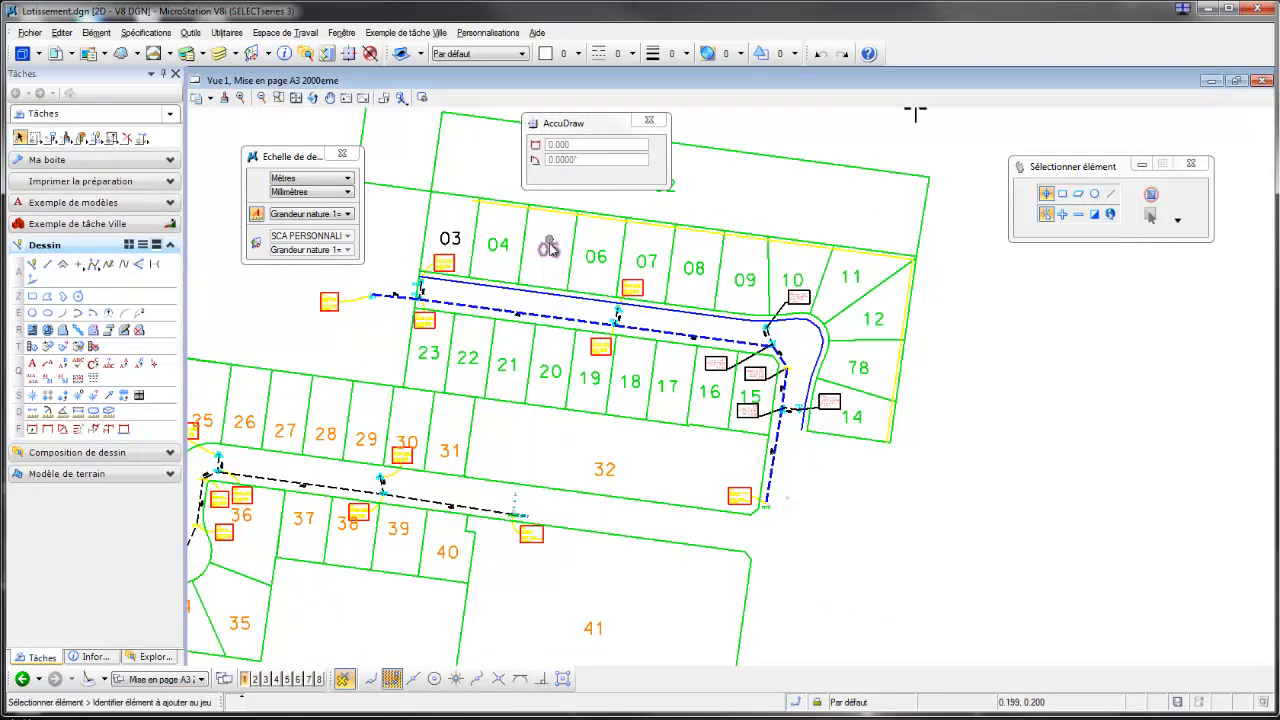
scroll(495, 495, "down", 5)
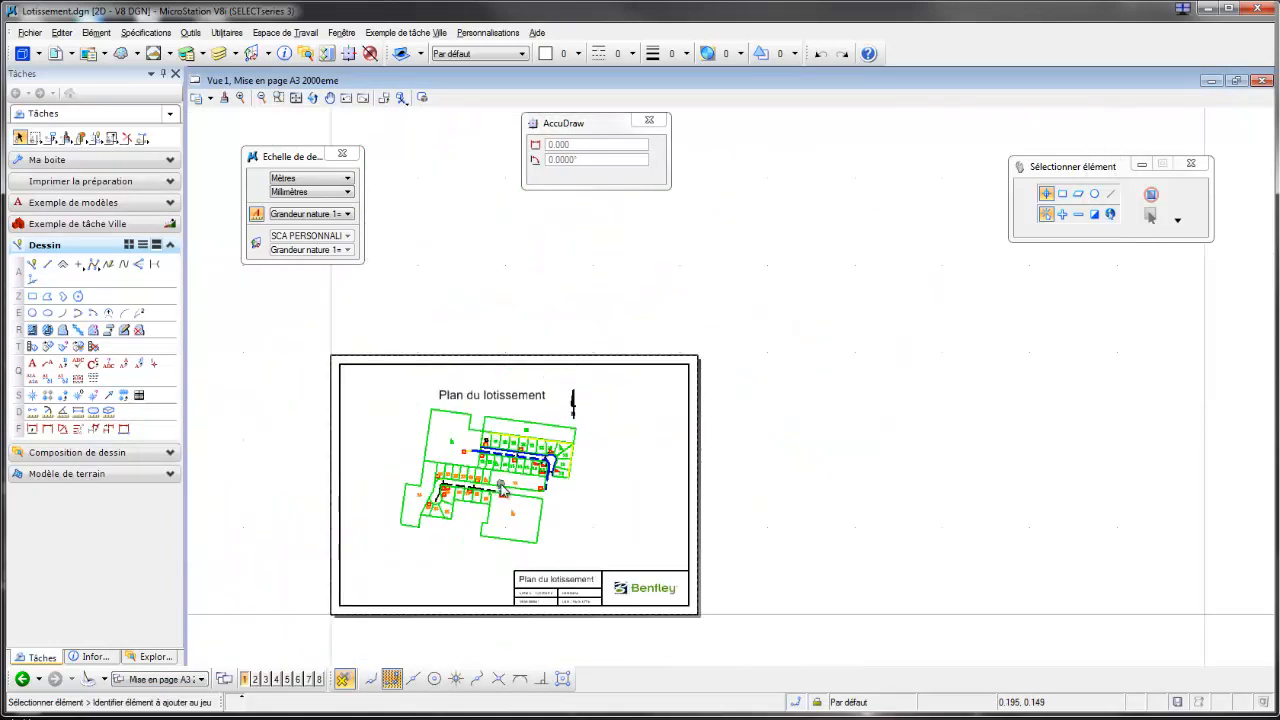
scroll(529, 591, "up", 3)
scroll(563, 562, "down", 3)
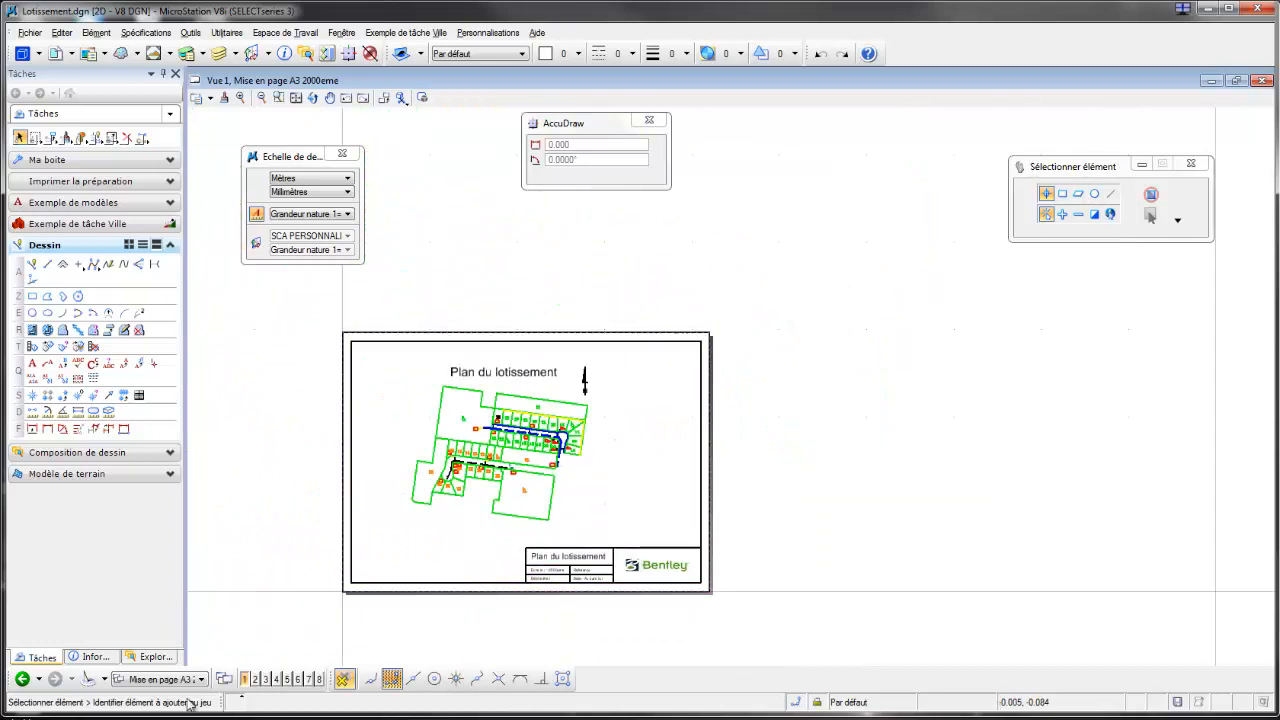
Step: Open the Mise en page A3 1000eme sheet and examine its lot number sizes for comparison
left_click(201, 679)
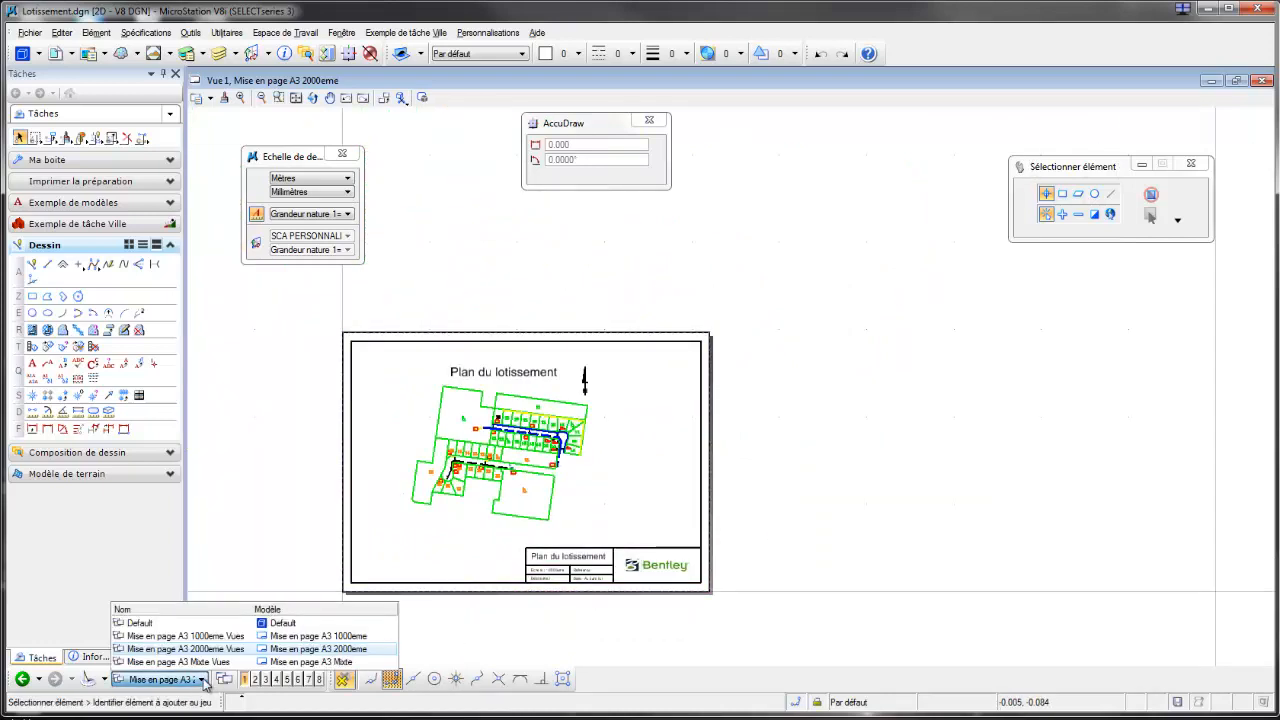
left_click(333, 640)
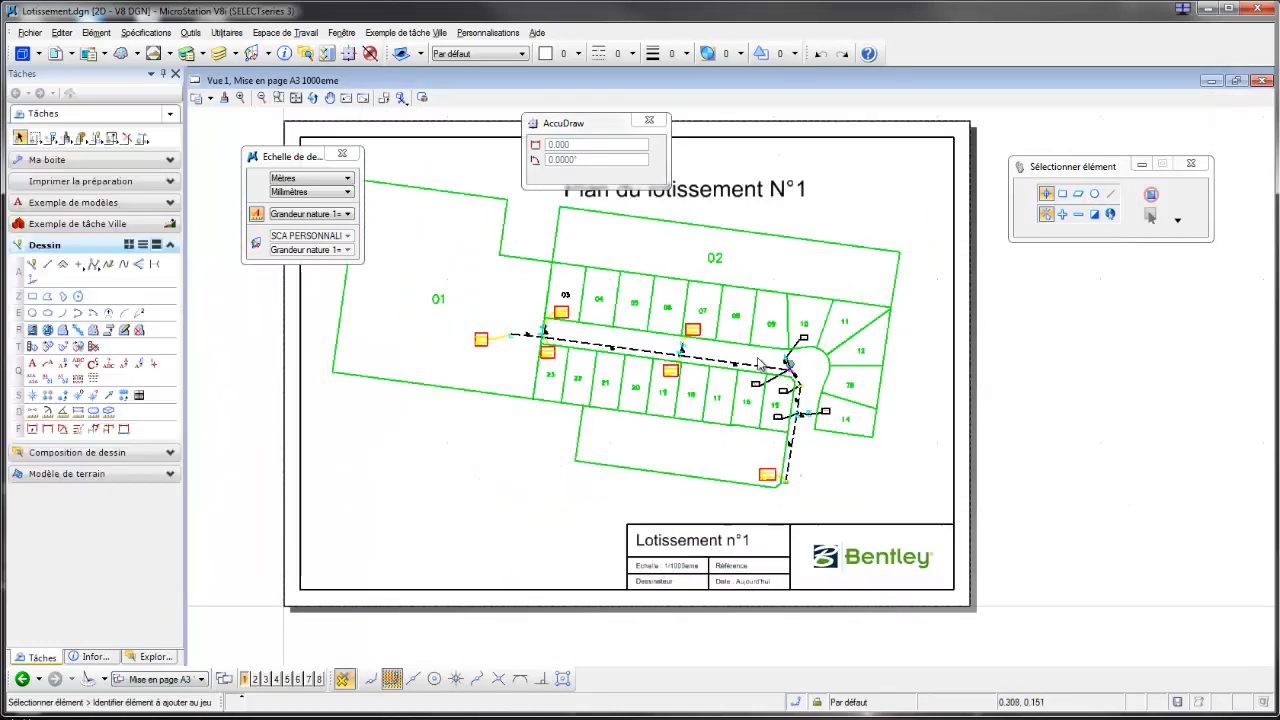
scroll(750, 360, "up", 1)
scroll(740, 358, "down", 3)
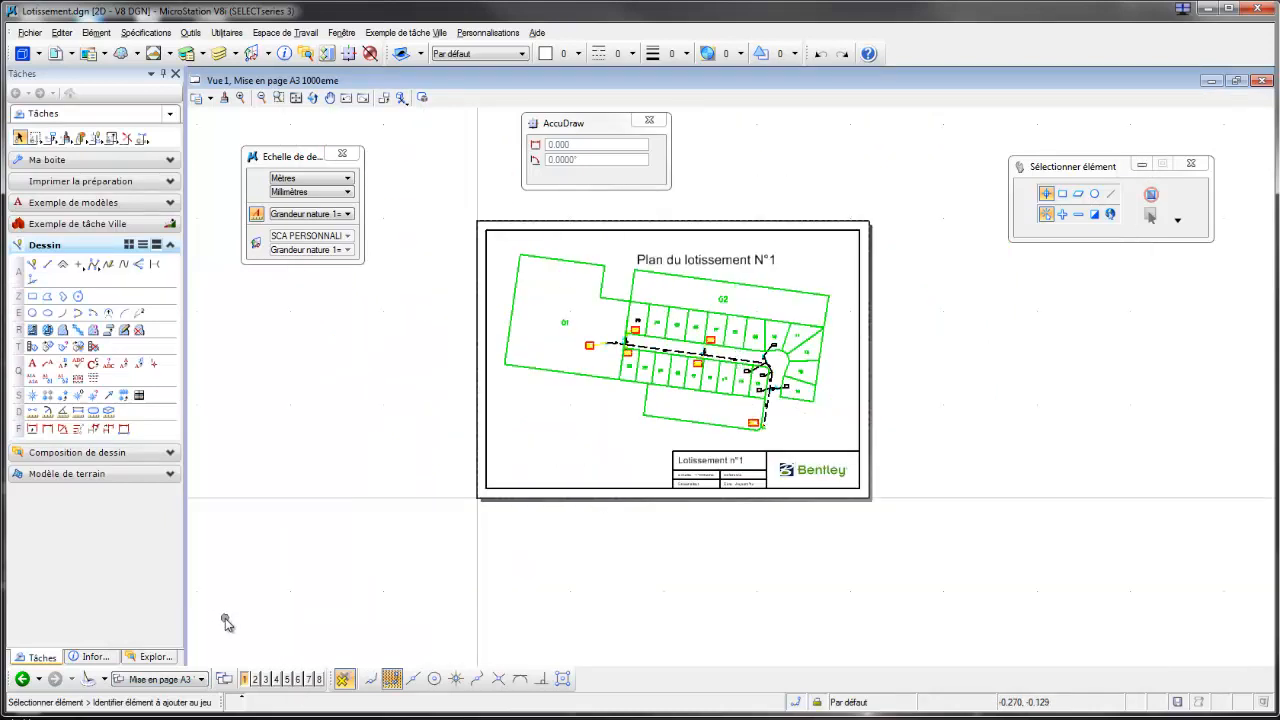
Step: Open the Mise en page A3 Mixte sheet and examine the lot numbers in the main plan and circular detail
left_click(202, 680)
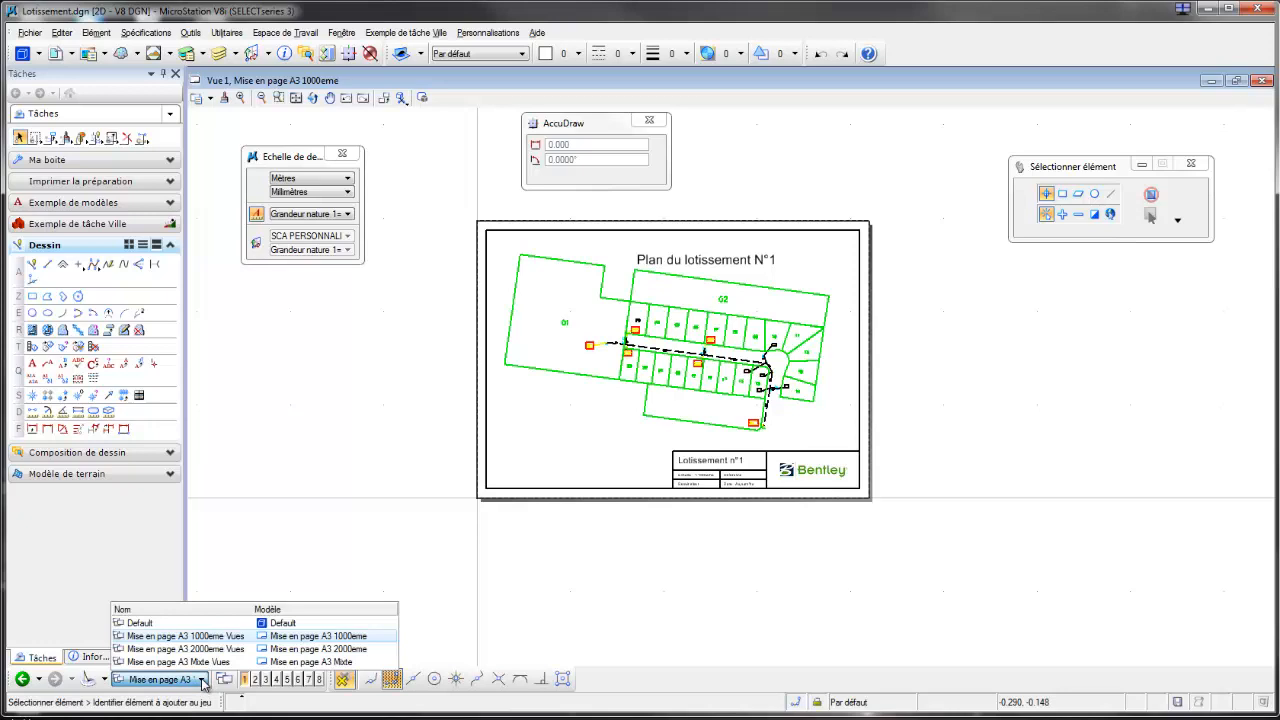
left_click(148, 662)
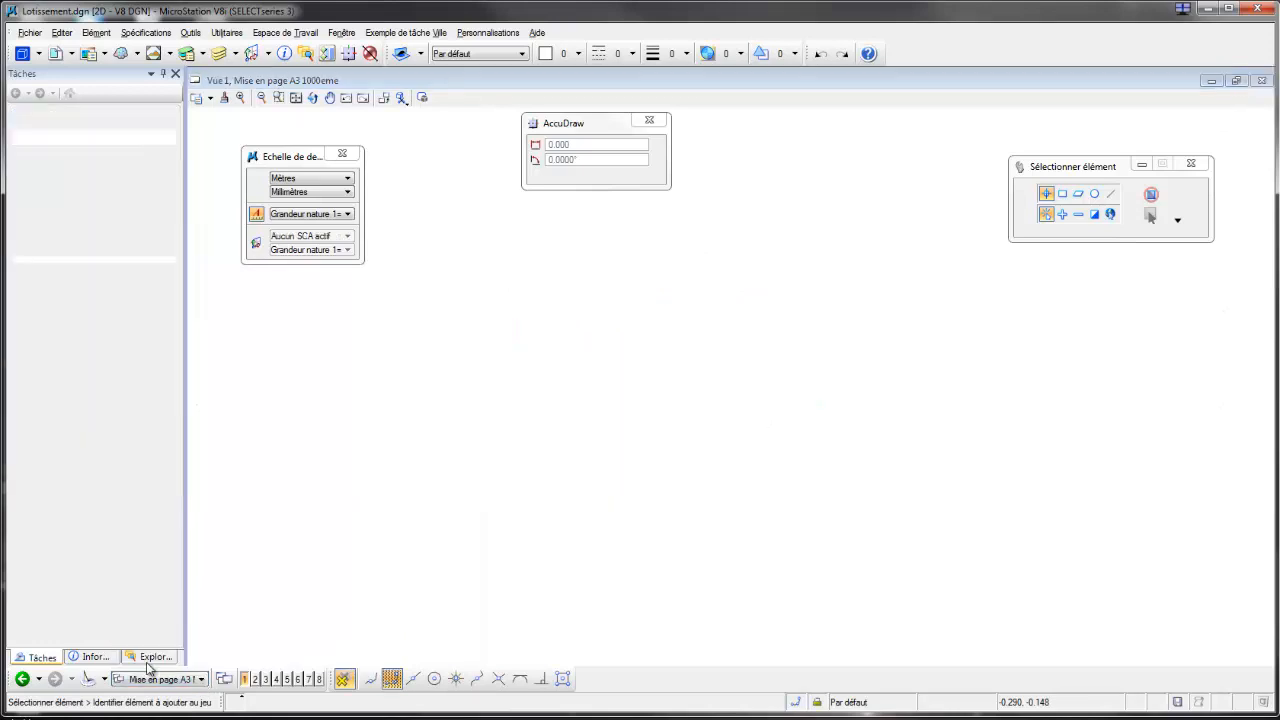
scroll(930, 418, "up", 2)
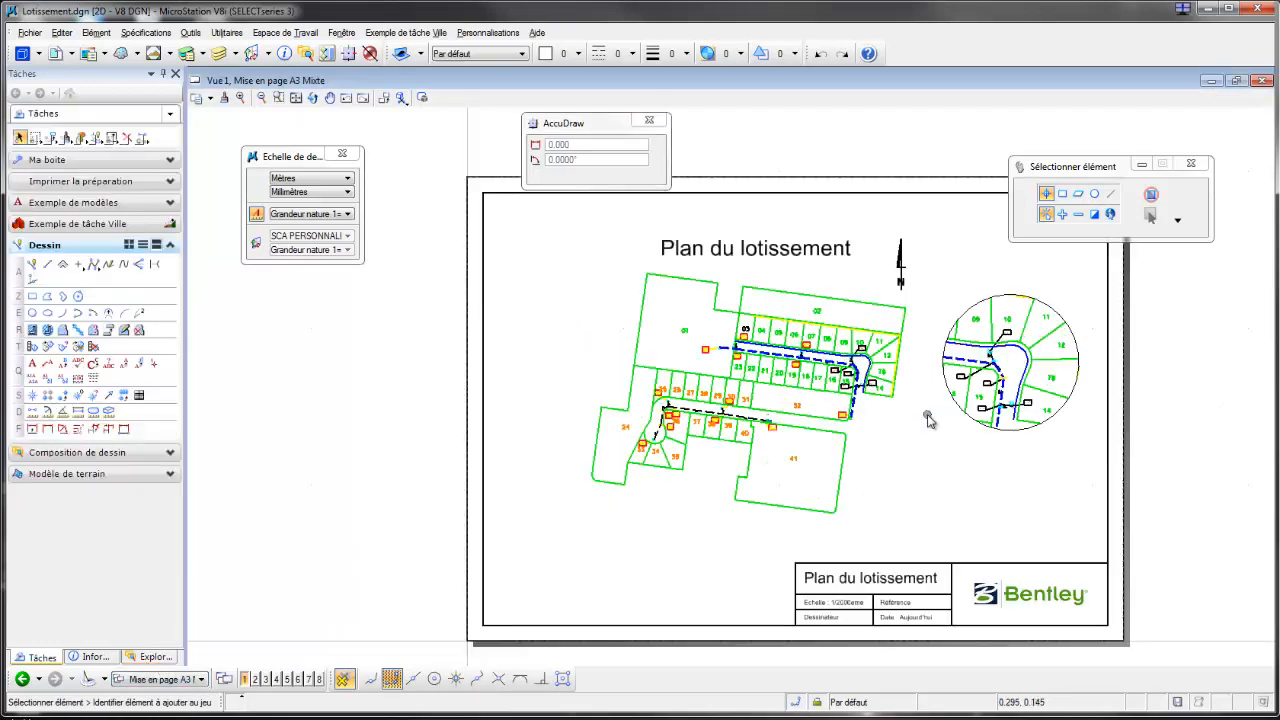
scroll(945, 468, "up", 2)
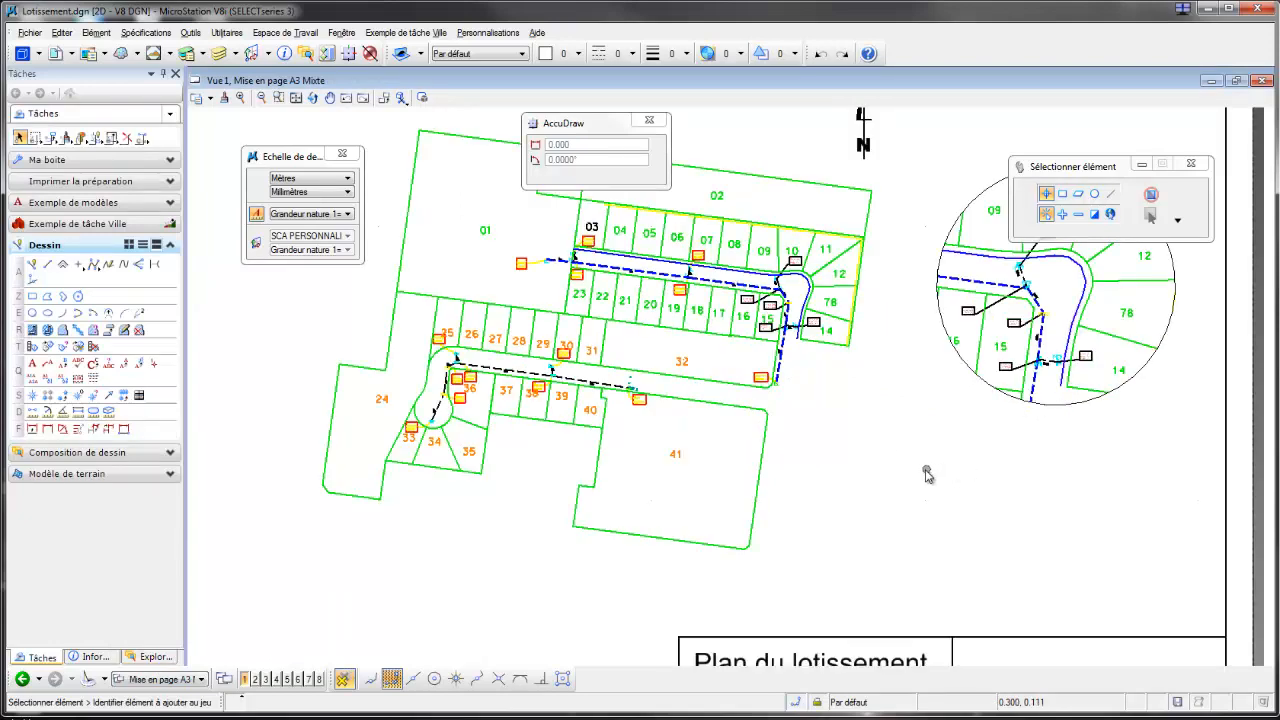
scroll(928, 473, "down", 2)
middle_click_drag(928, 472, 818, 491)
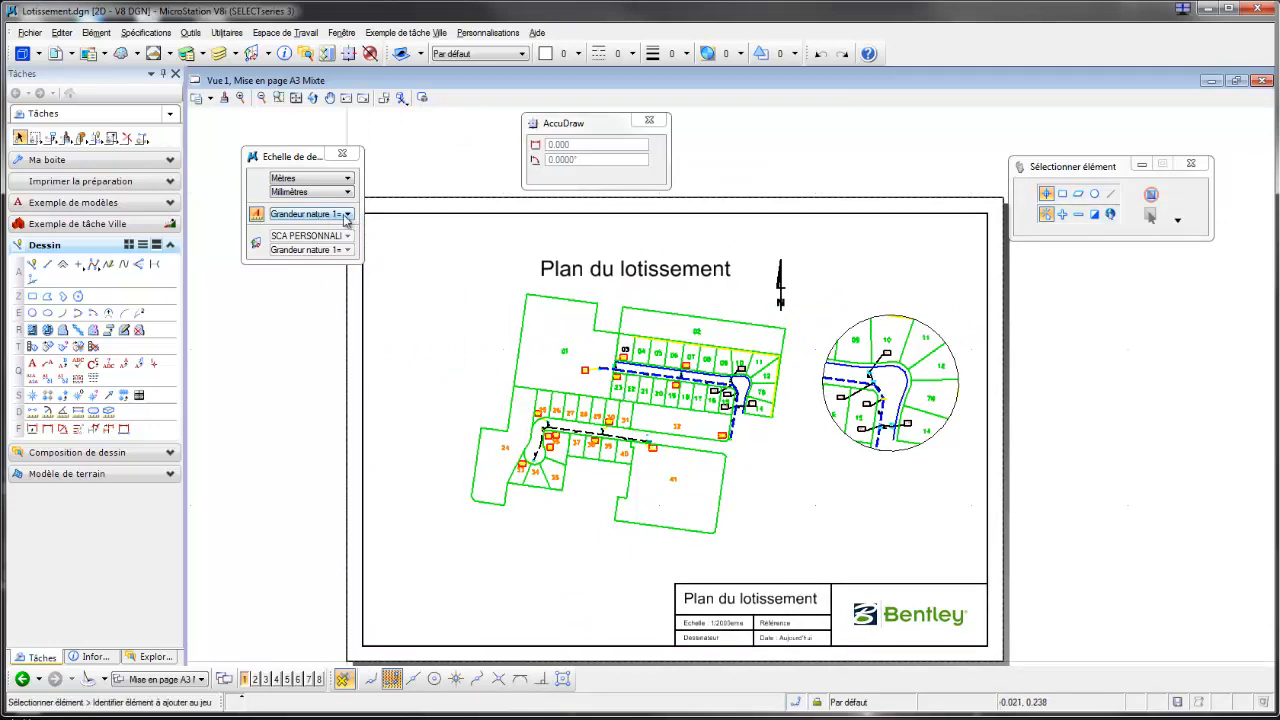
Step: Open the sheet's reference list and turn off the active annotation scale for the Détail reference
left_click(55, 53)
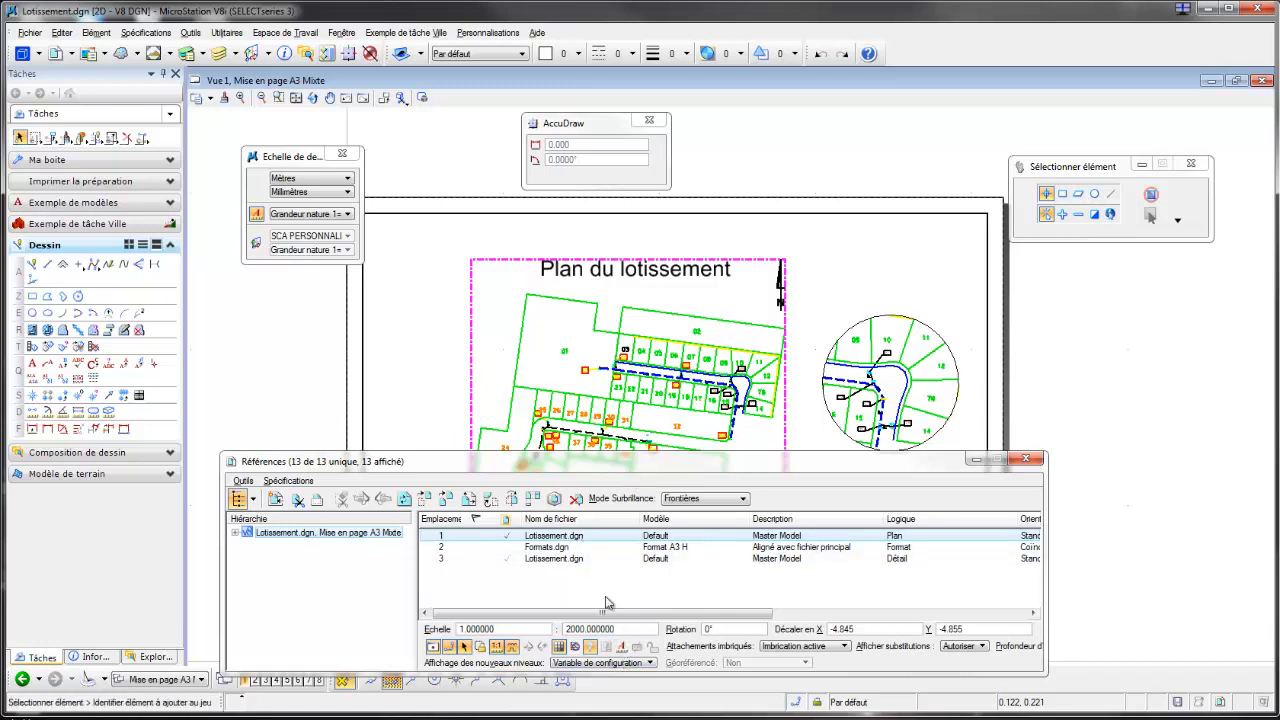
left_click(582, 559)
left_click(622, 648)
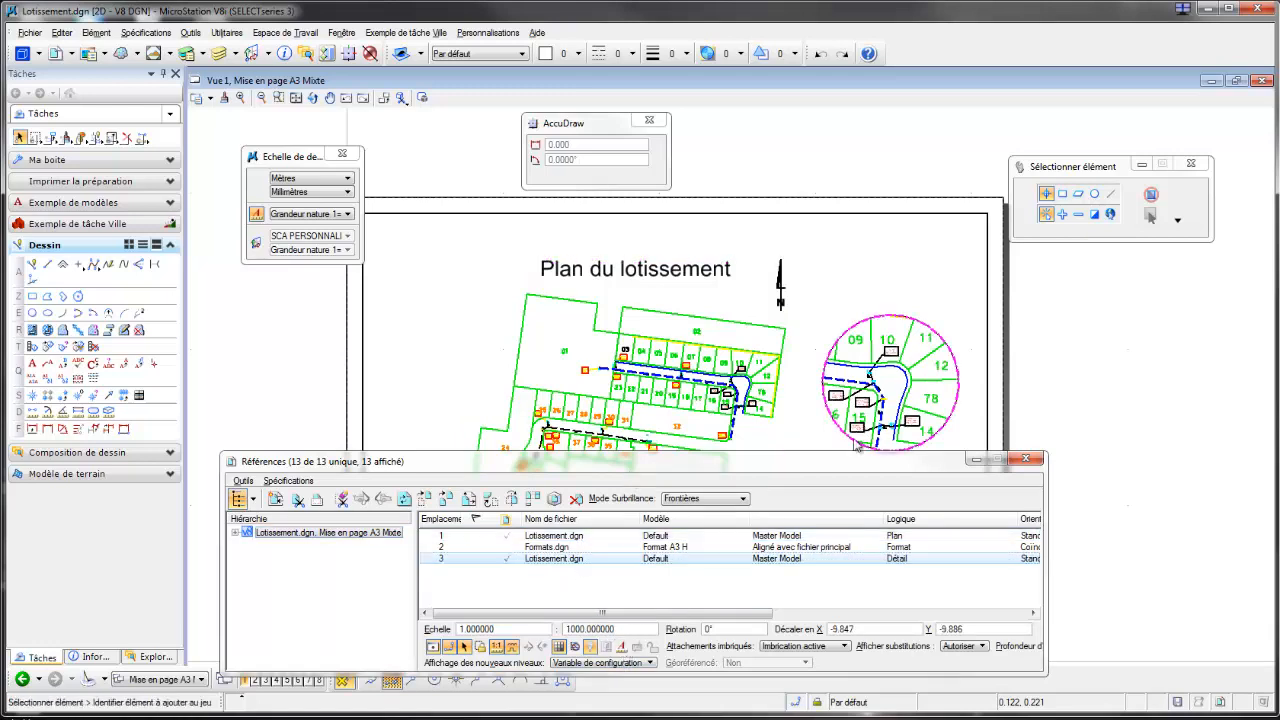
left_click_drag(724, 473, 718, 490)
scroll(835, 393, "up", 2)
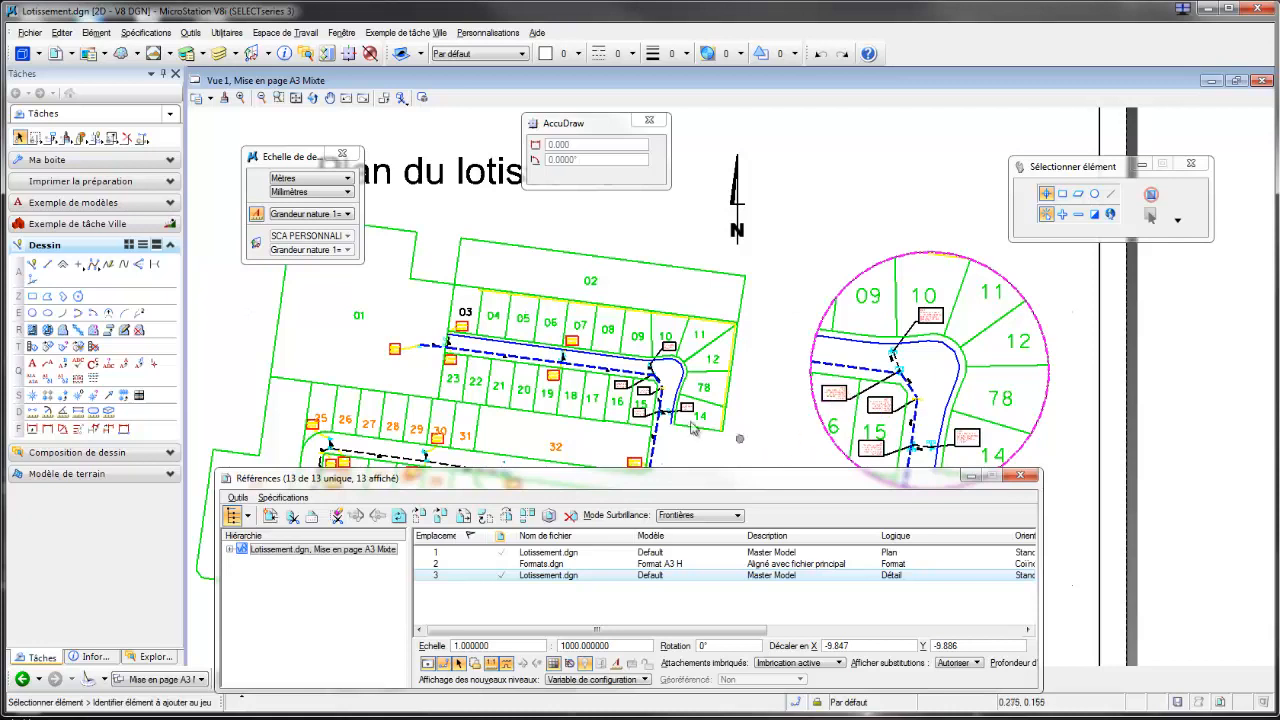
left_click_drag(781, 490, 801, 496)
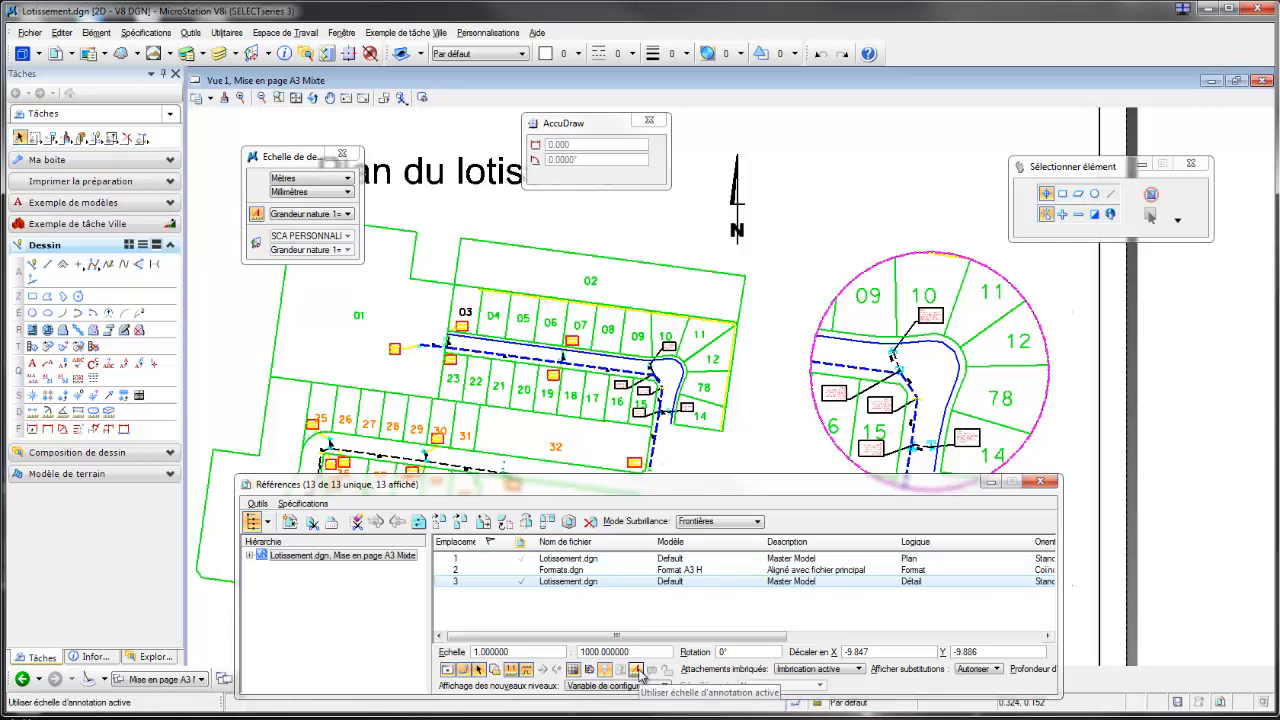
Step: Compare the lot number sizes in the main plan and circular detail, checking the scale of the Plan reference
mouse_move(469, 319)
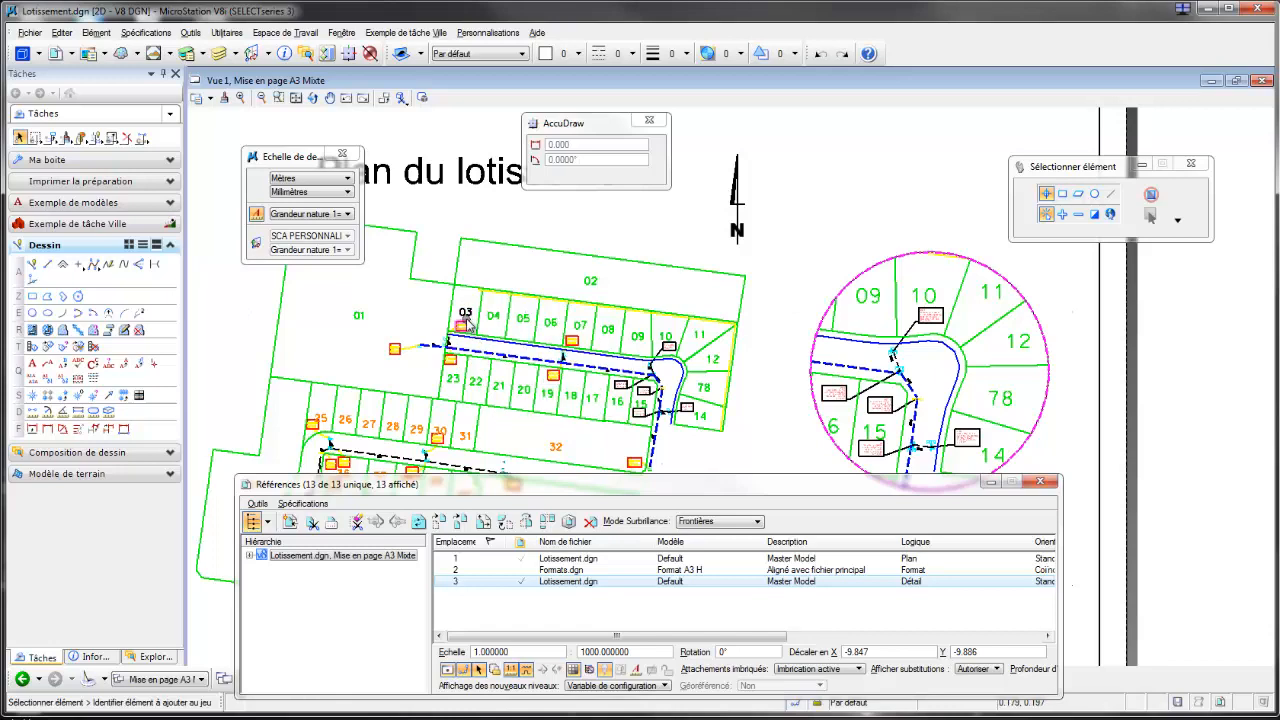
scroll(466, 312, "up", 2)
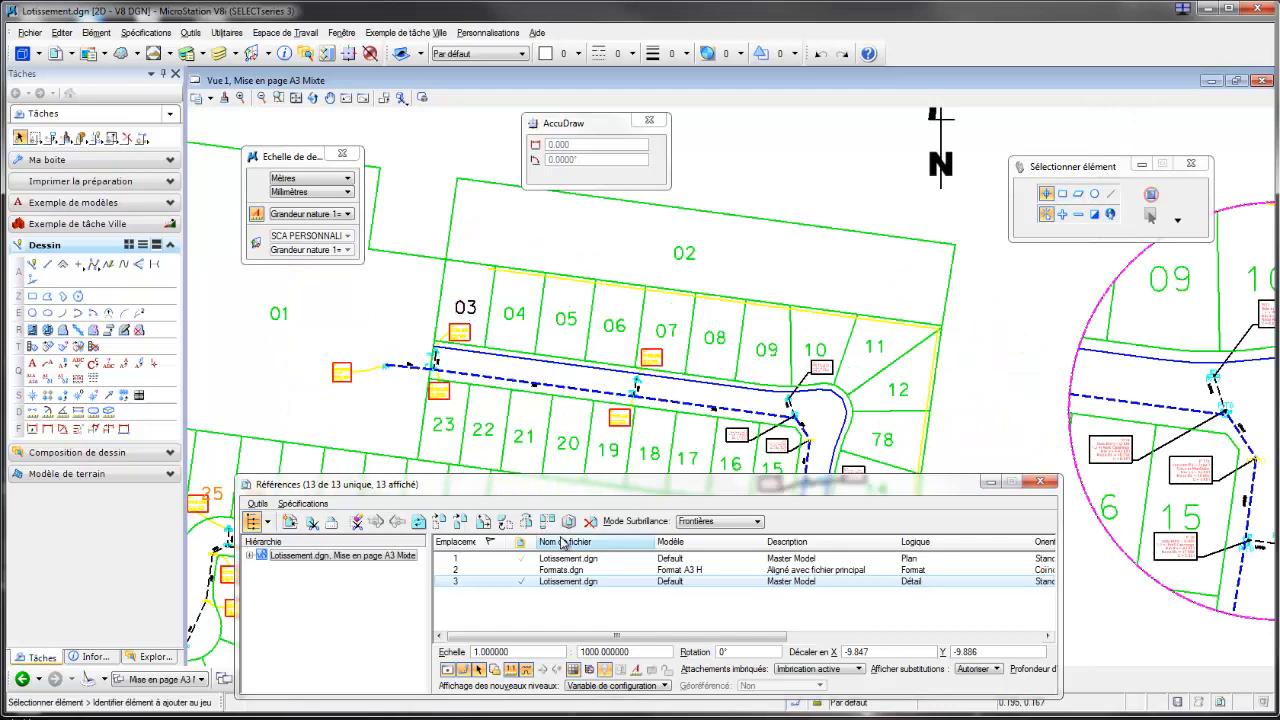
scroll(558, 345, "down", 4)
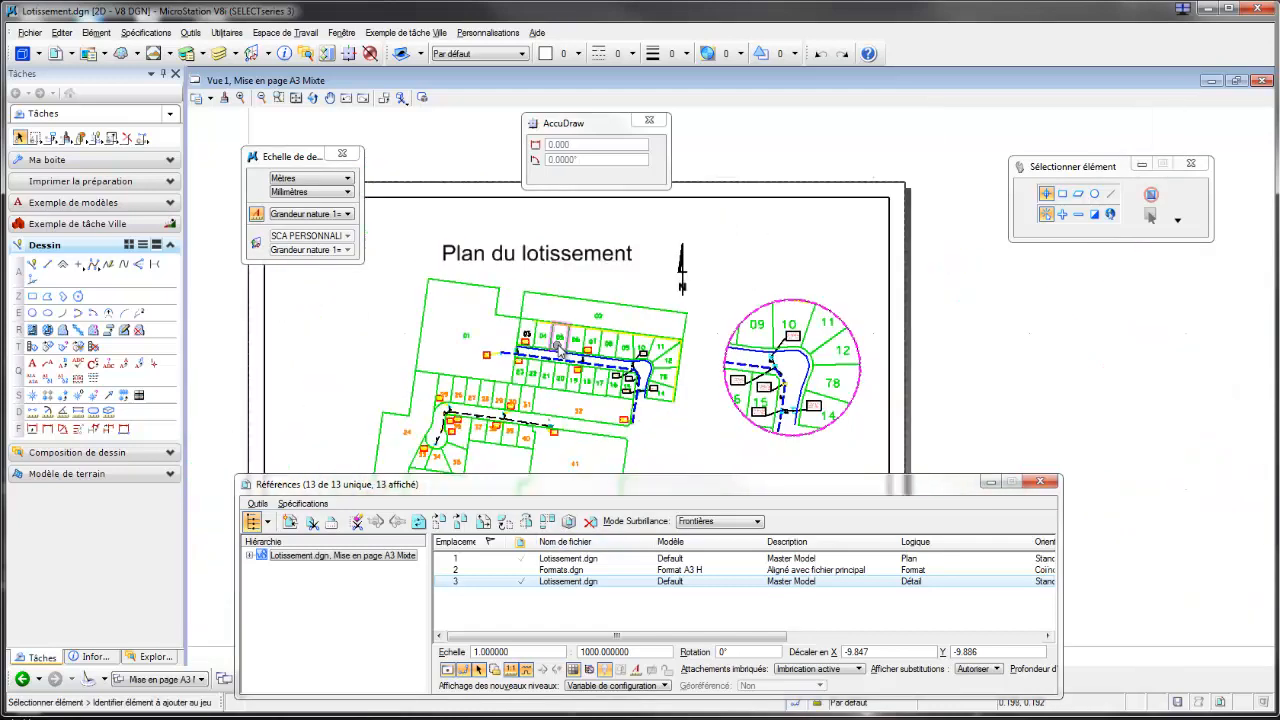
left_click(590, 559)
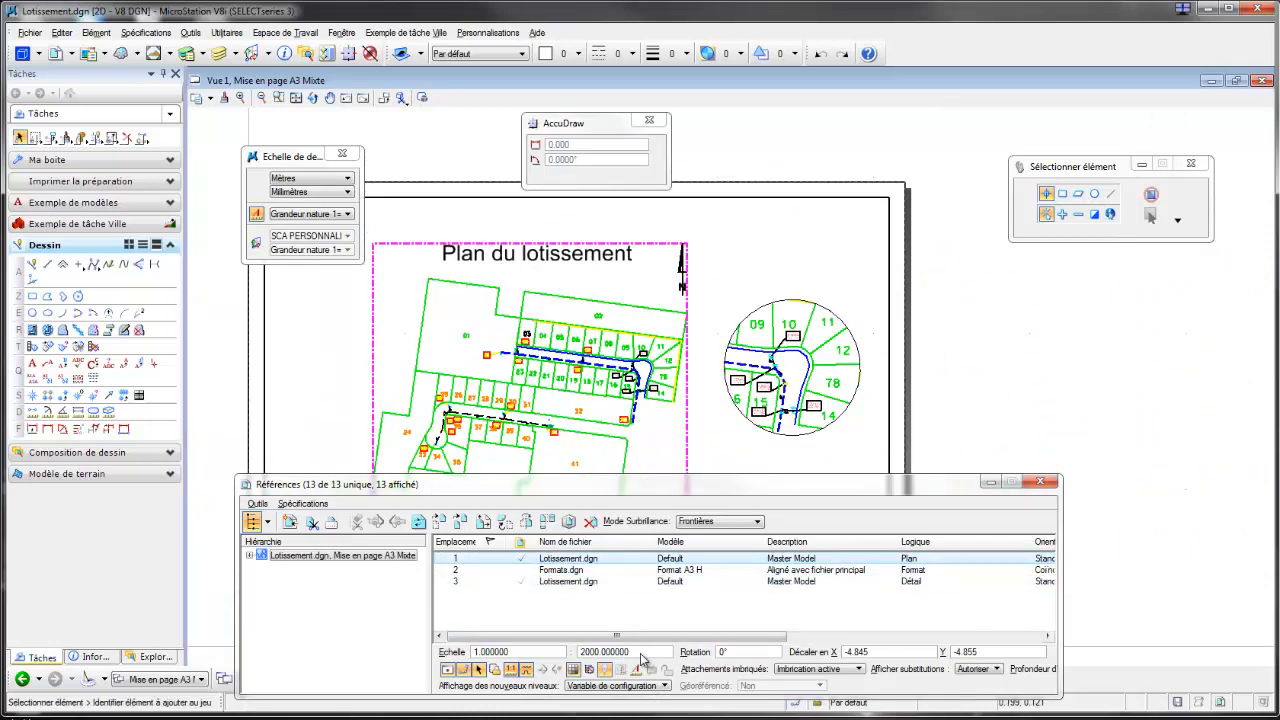
scroll(527, 338, "up", 2)
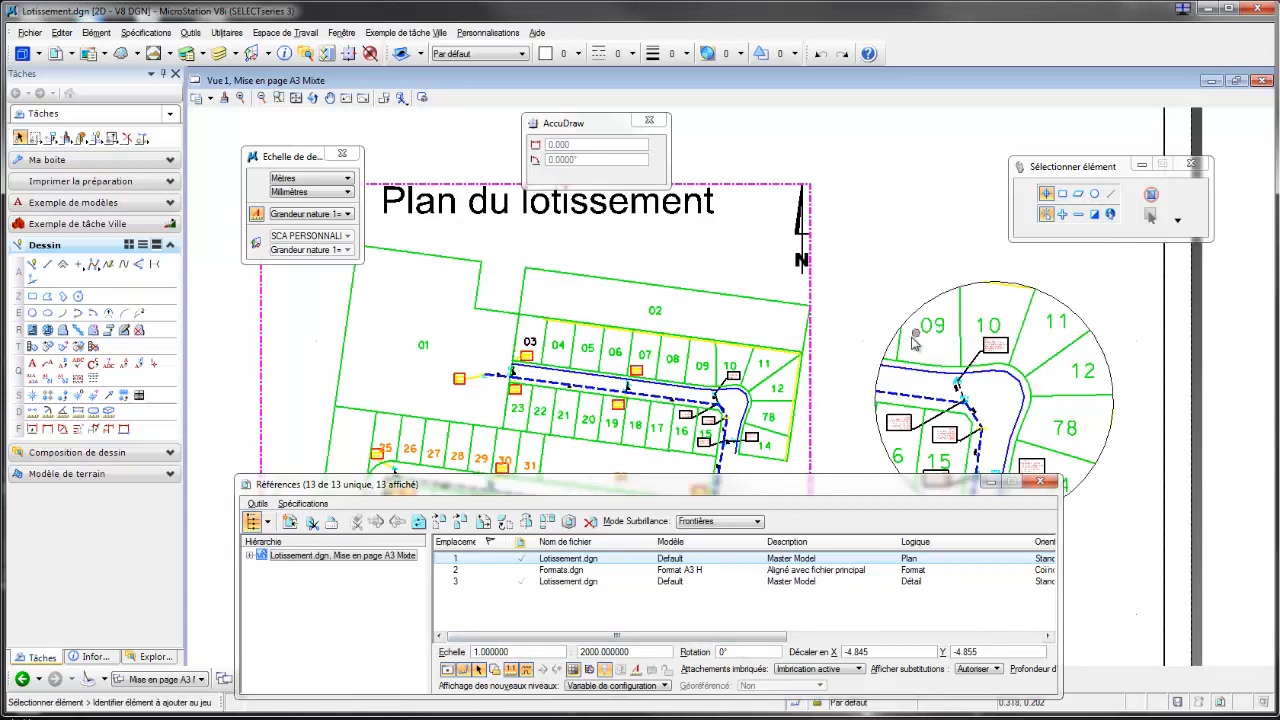
mouse_move(933, 335)
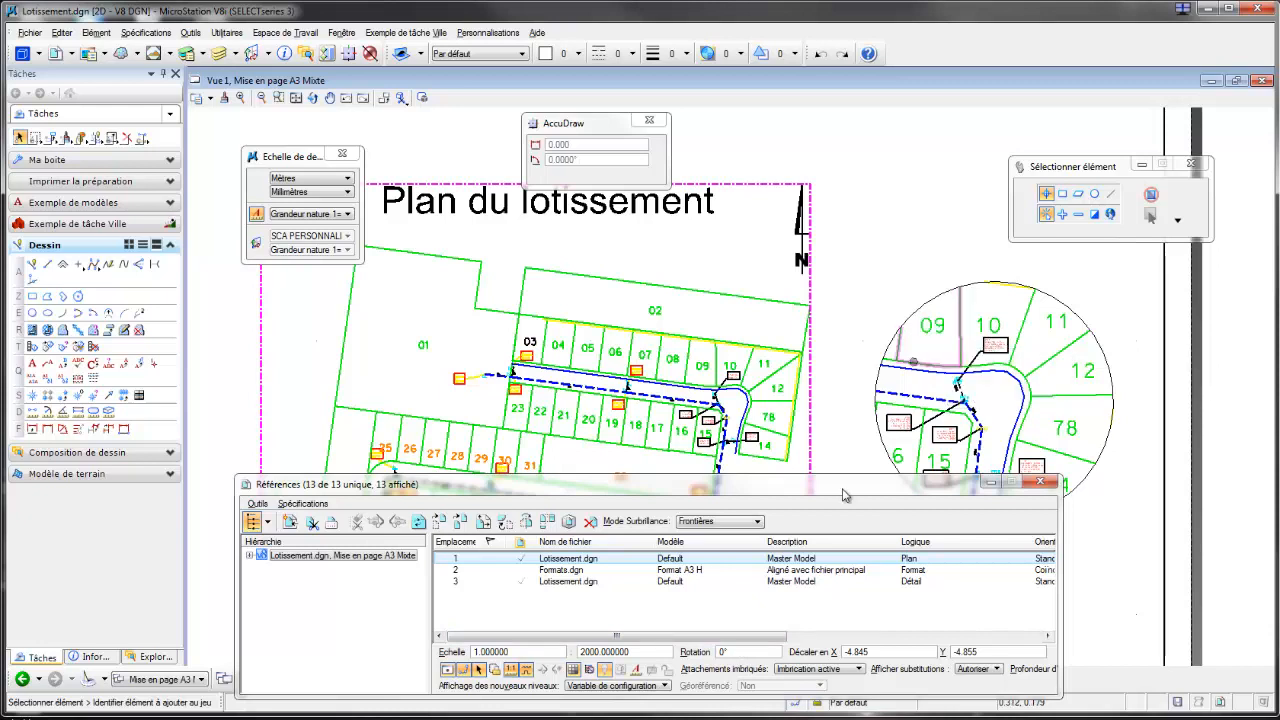
Step: Make the Détail reference use the active annotation scale again and close the reference list
left_click(645, 582)
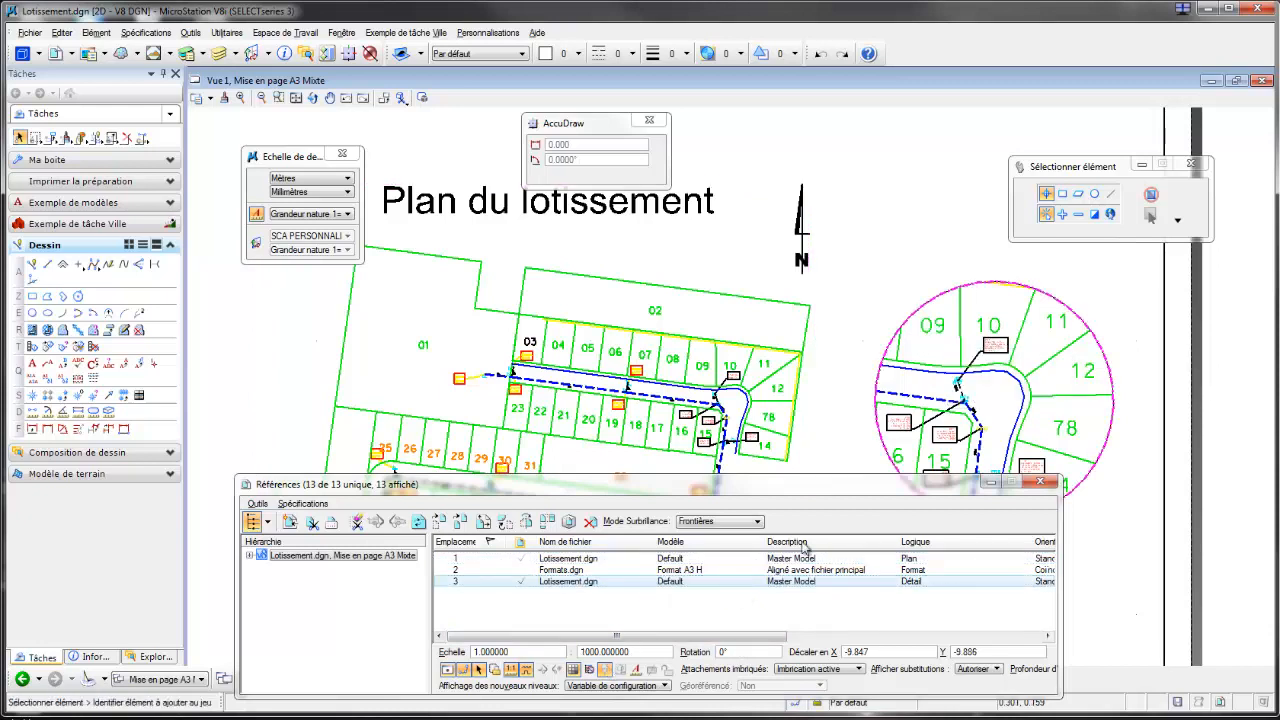
mouse_move(944, 334)
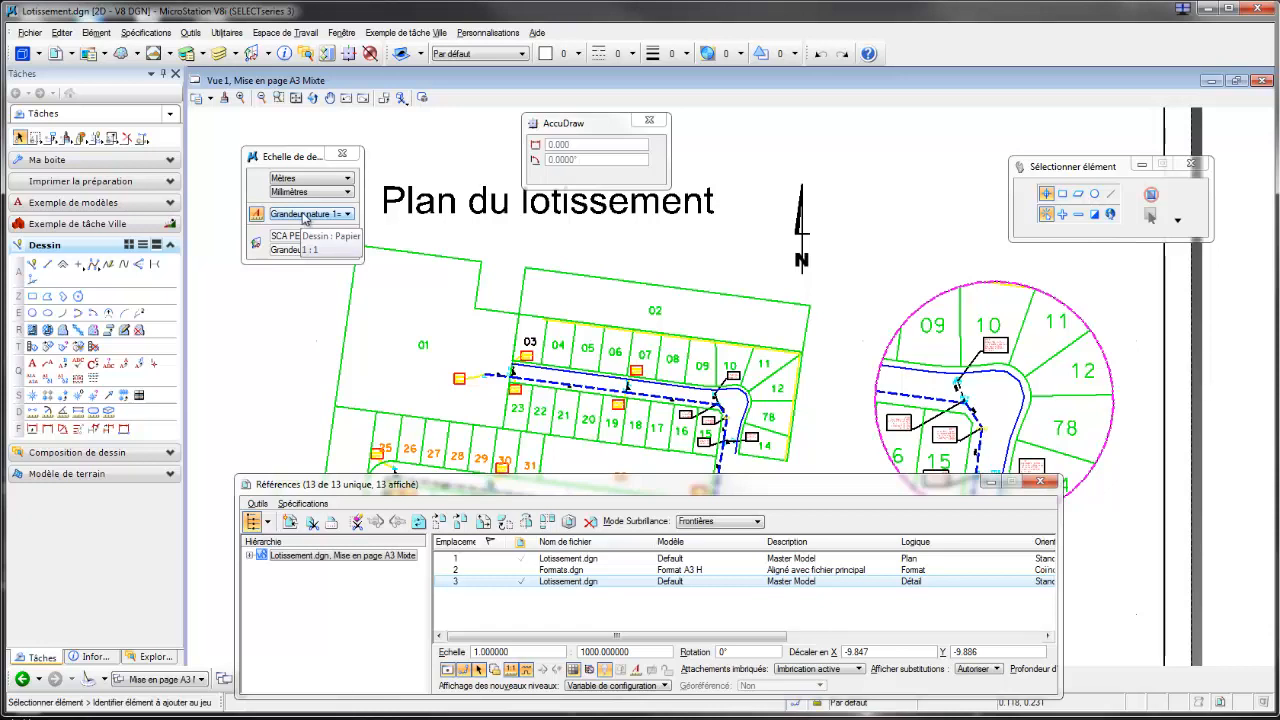
left_click(639, 670)
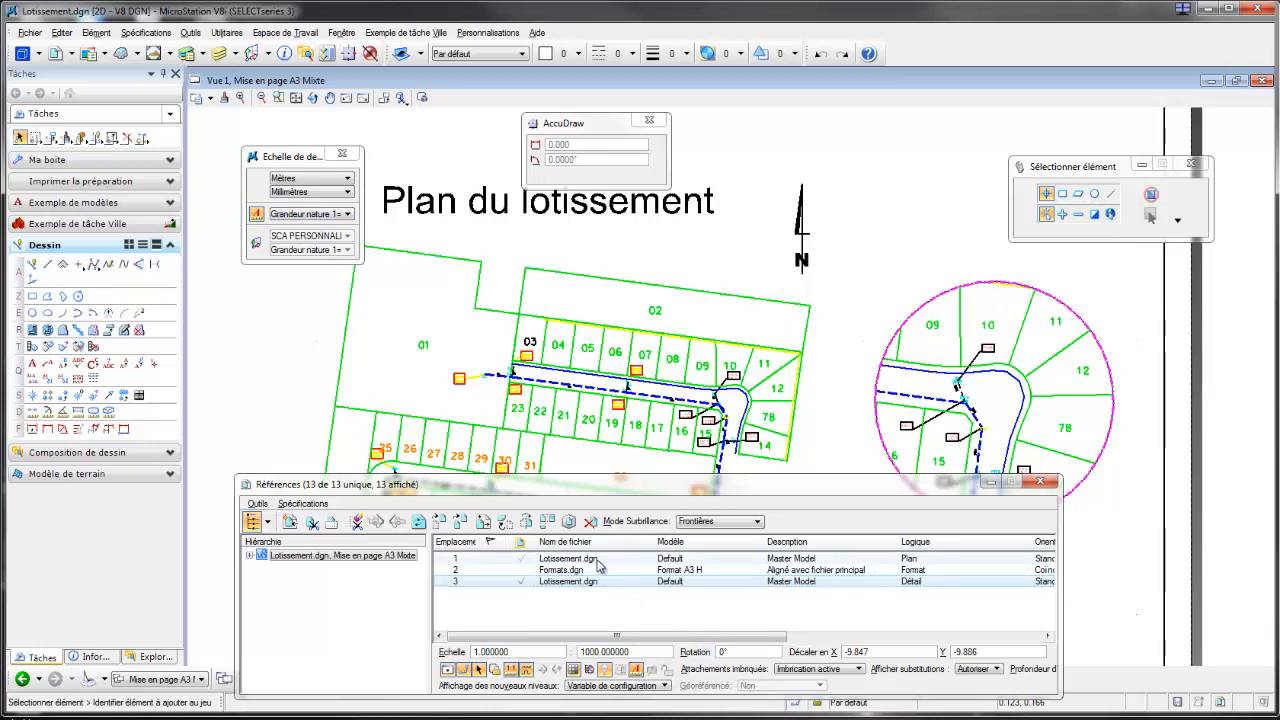
left_click(595, 559)
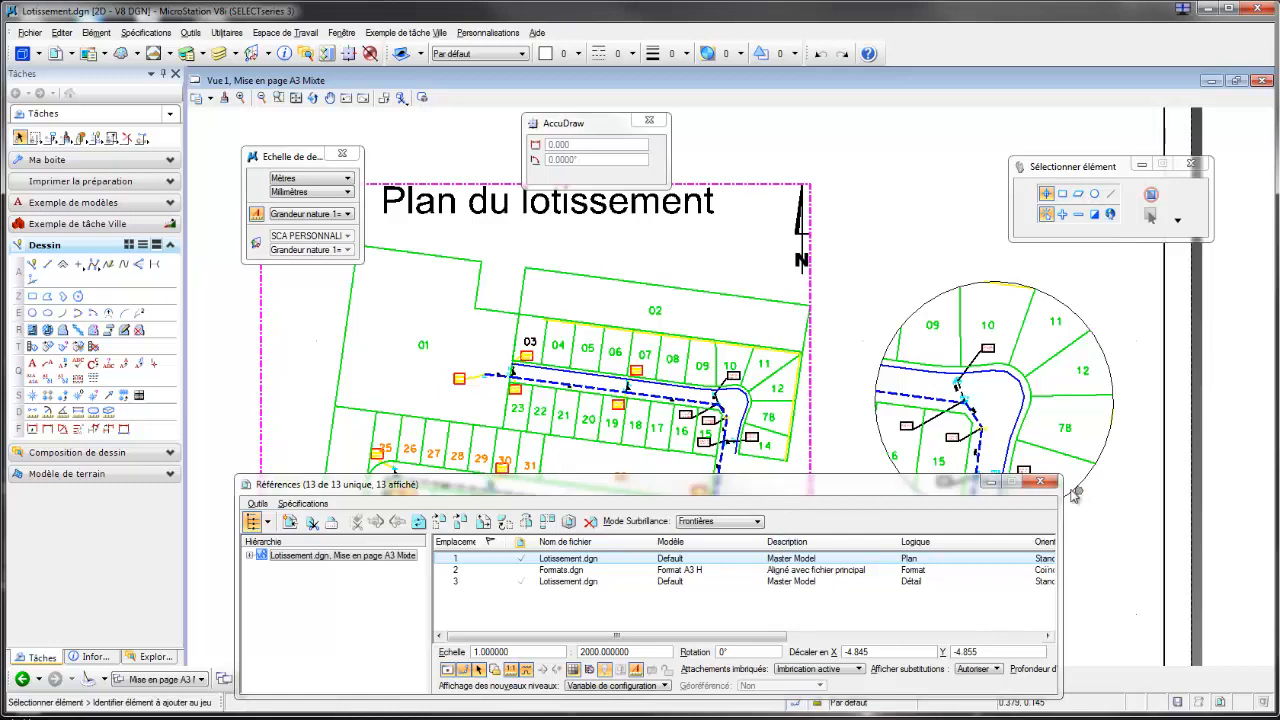
left_click(1040, 482)
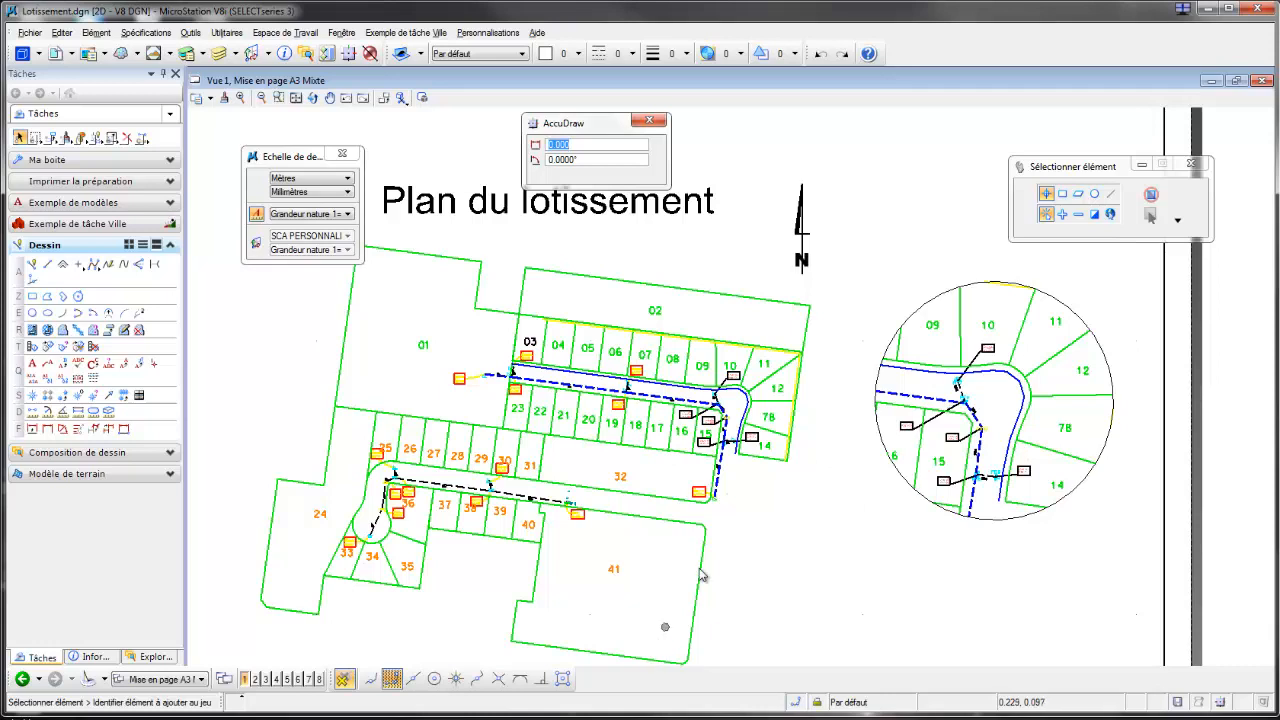
left_click(281, 98)
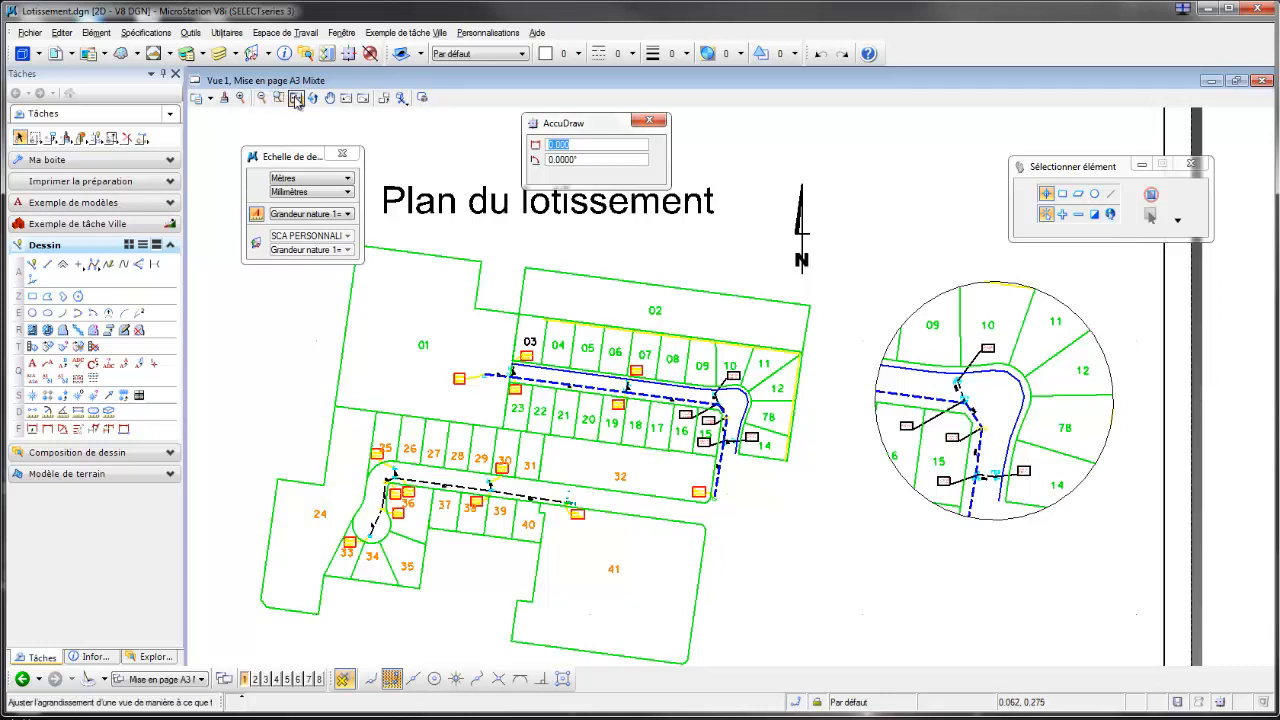
left_click(295, 98)
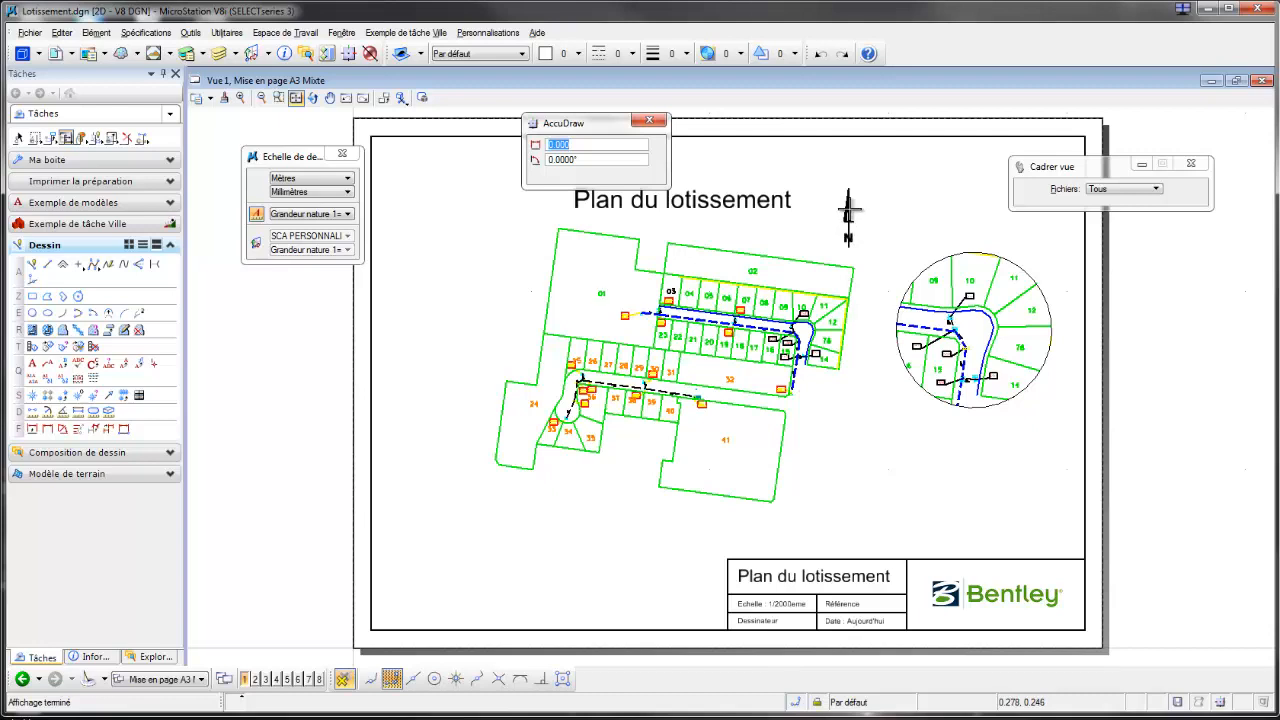
Step: Switch back to the Default model, set its annotation scale to 1:1000 and inspect the plan and north arrow
left_click(200, 680)
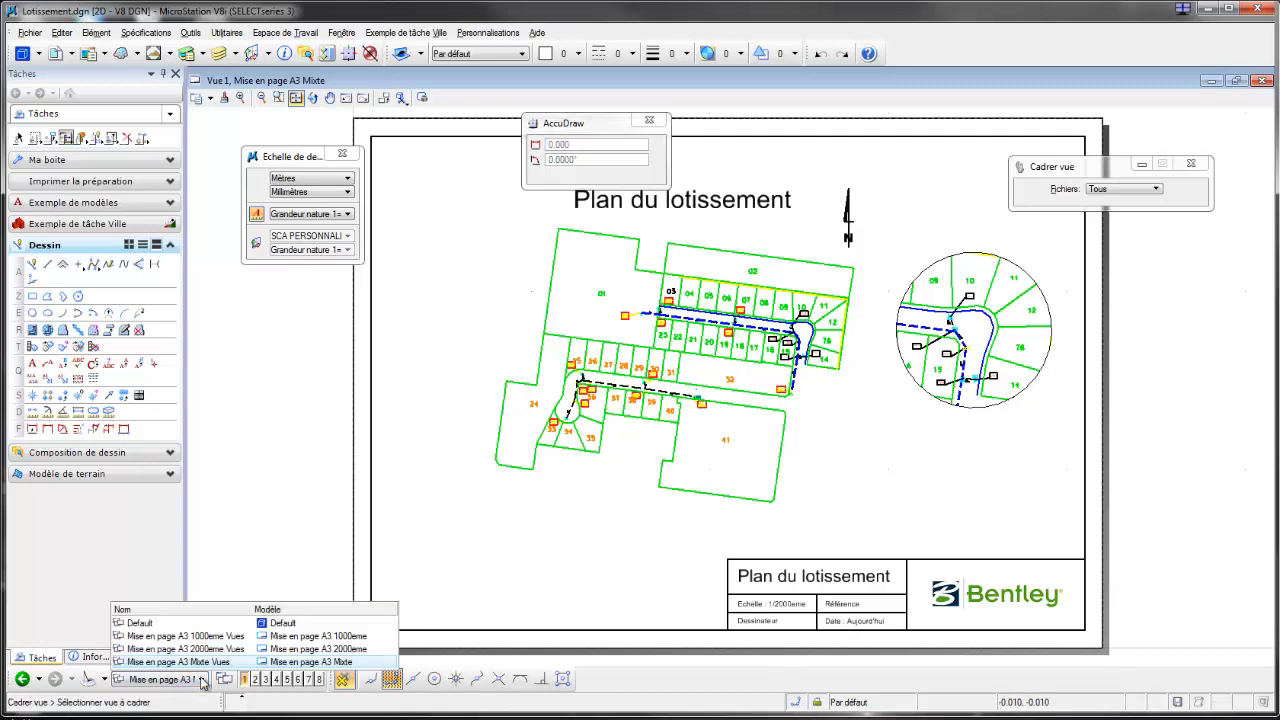
left_click(276, 624)
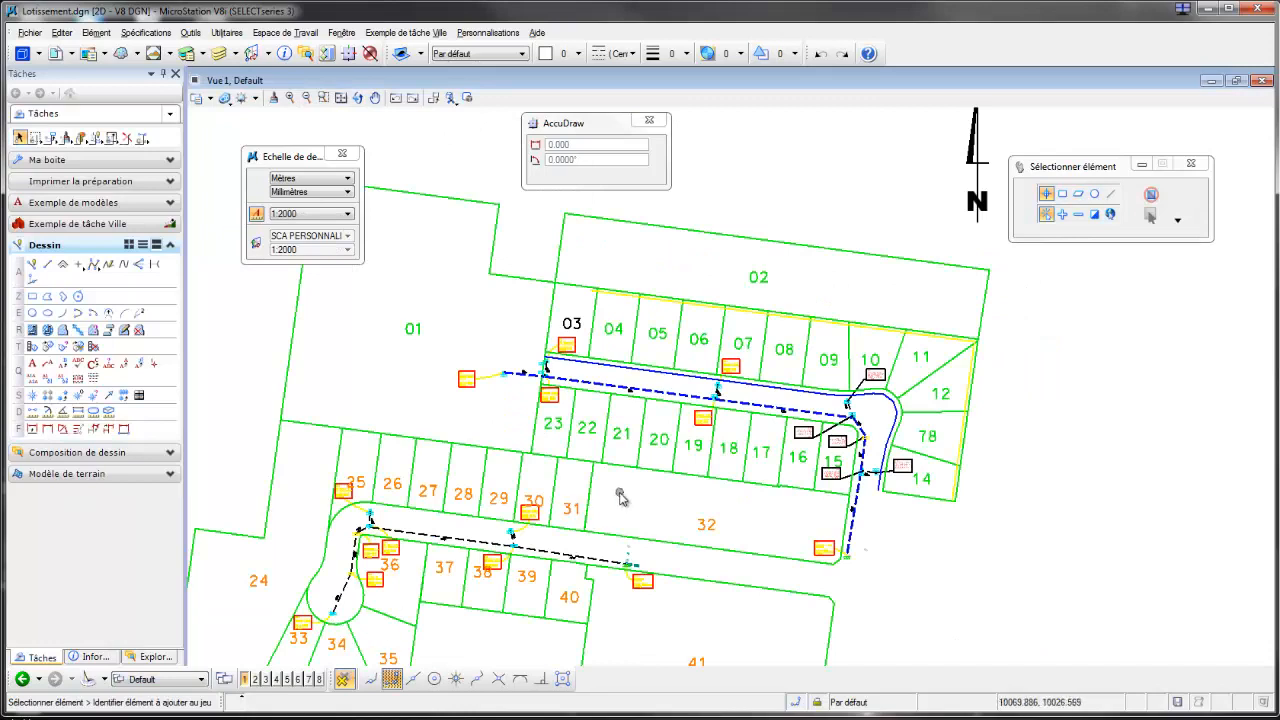
scroll(620, 495, "down", 2)
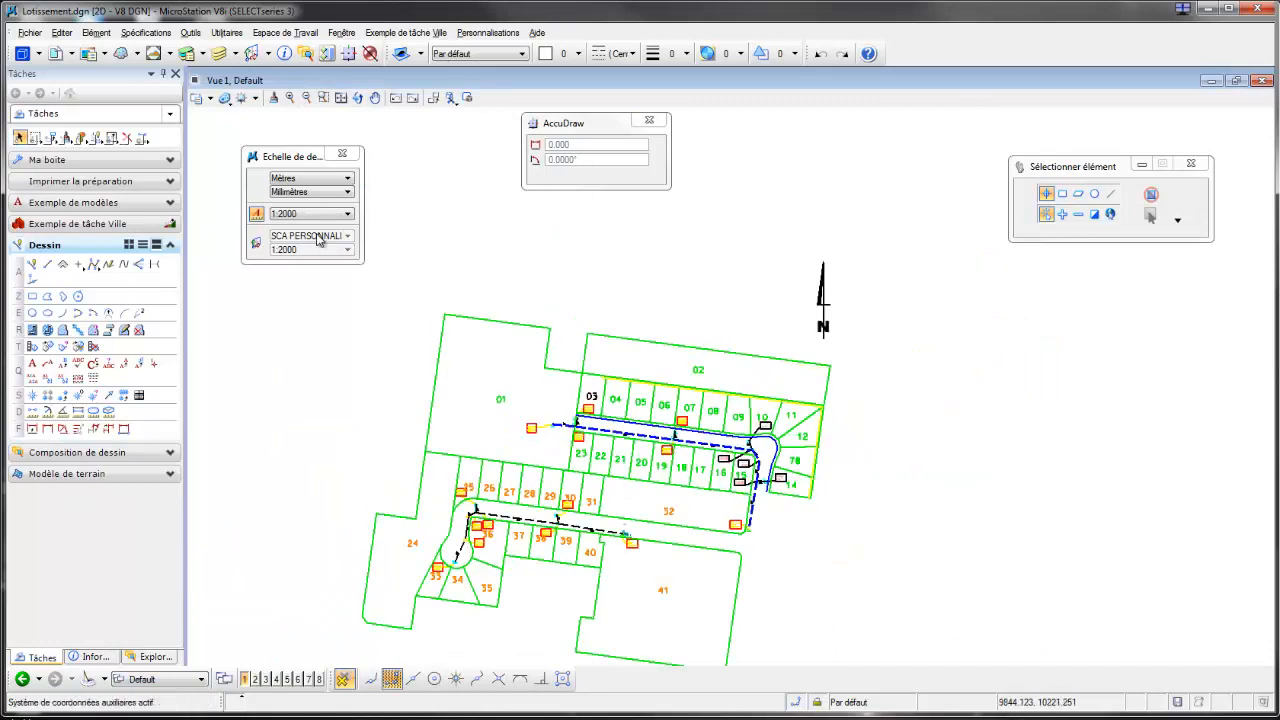
left_click(347, 214)
left_click(286, 309)
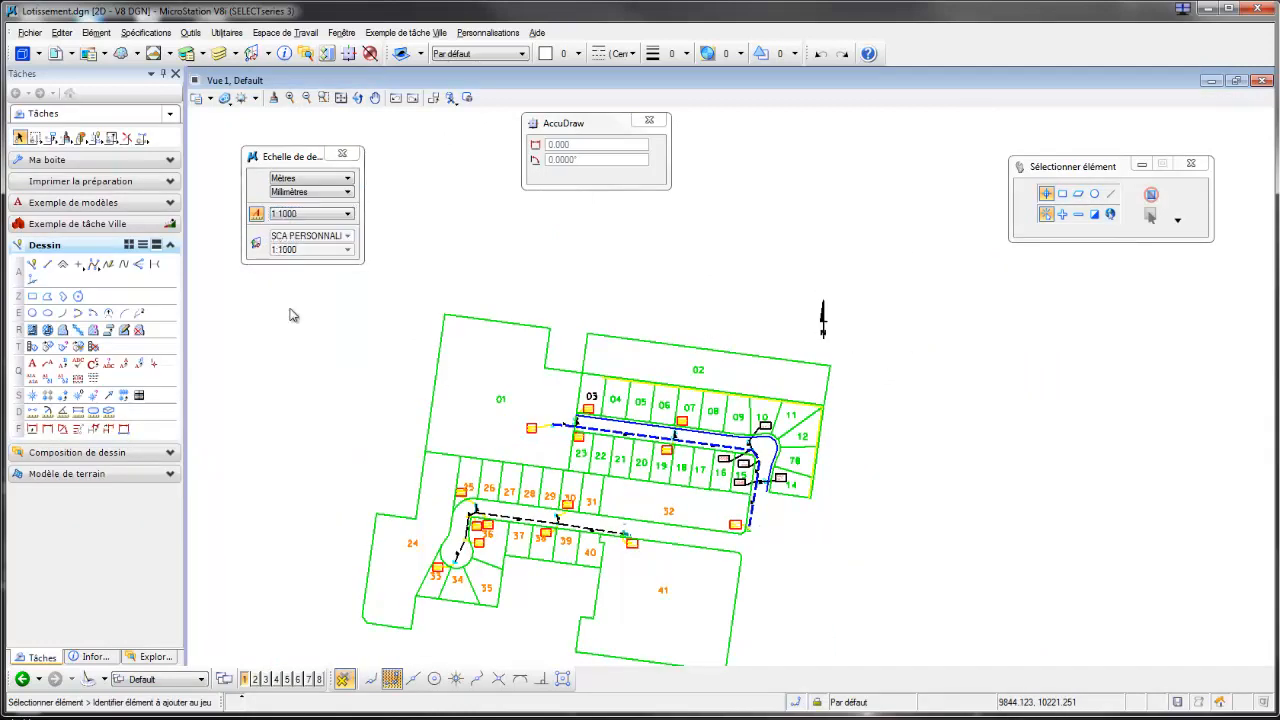
left_click(348, 214)
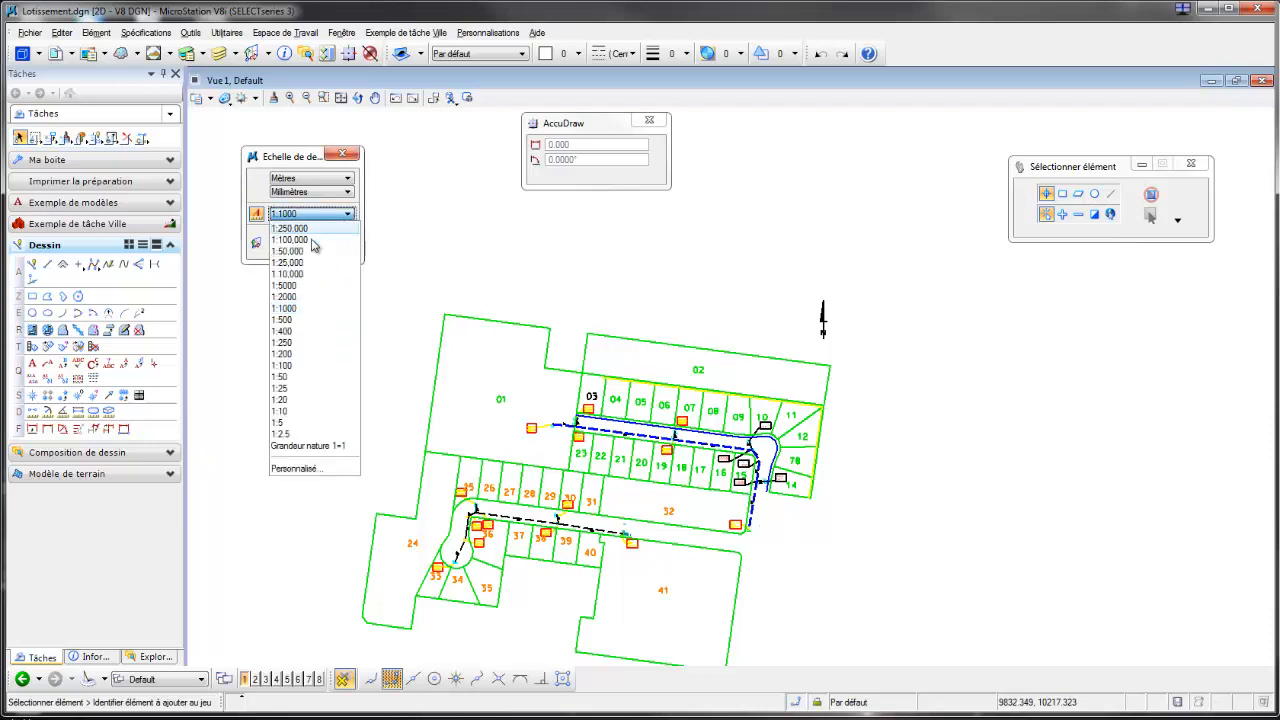
left_click(288, 308)
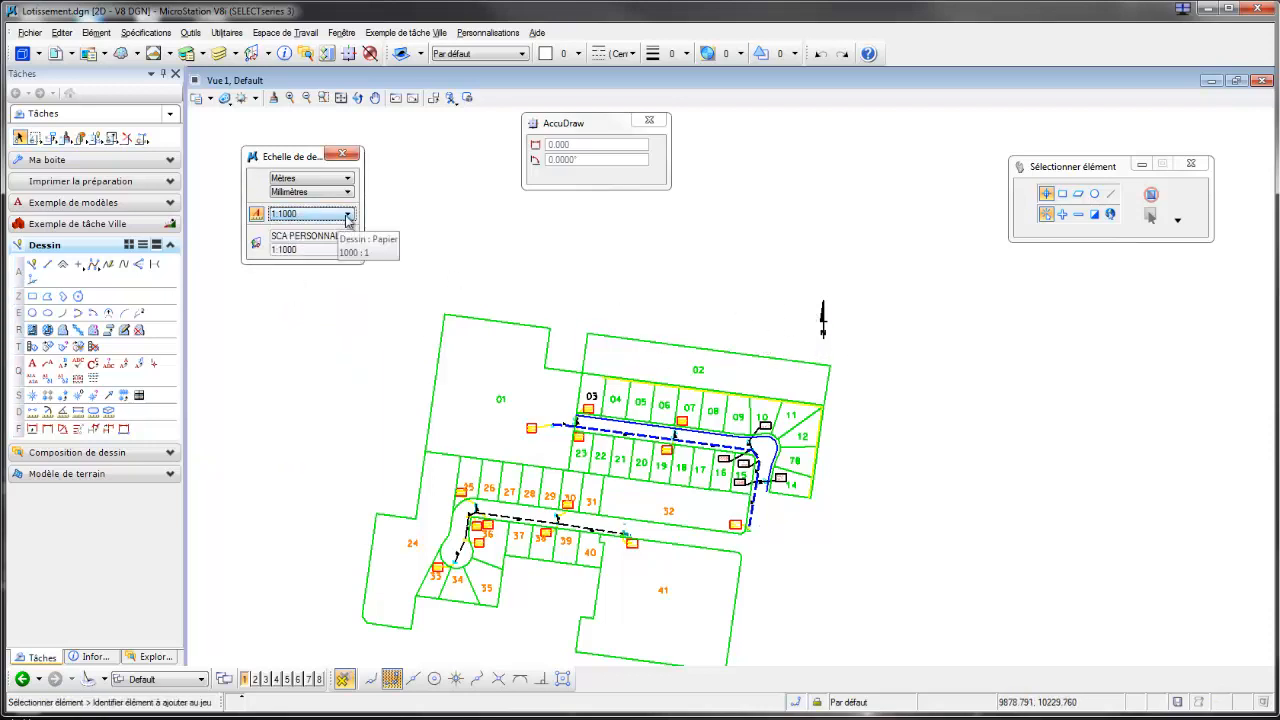
scroll(774, 471, "up", 2)
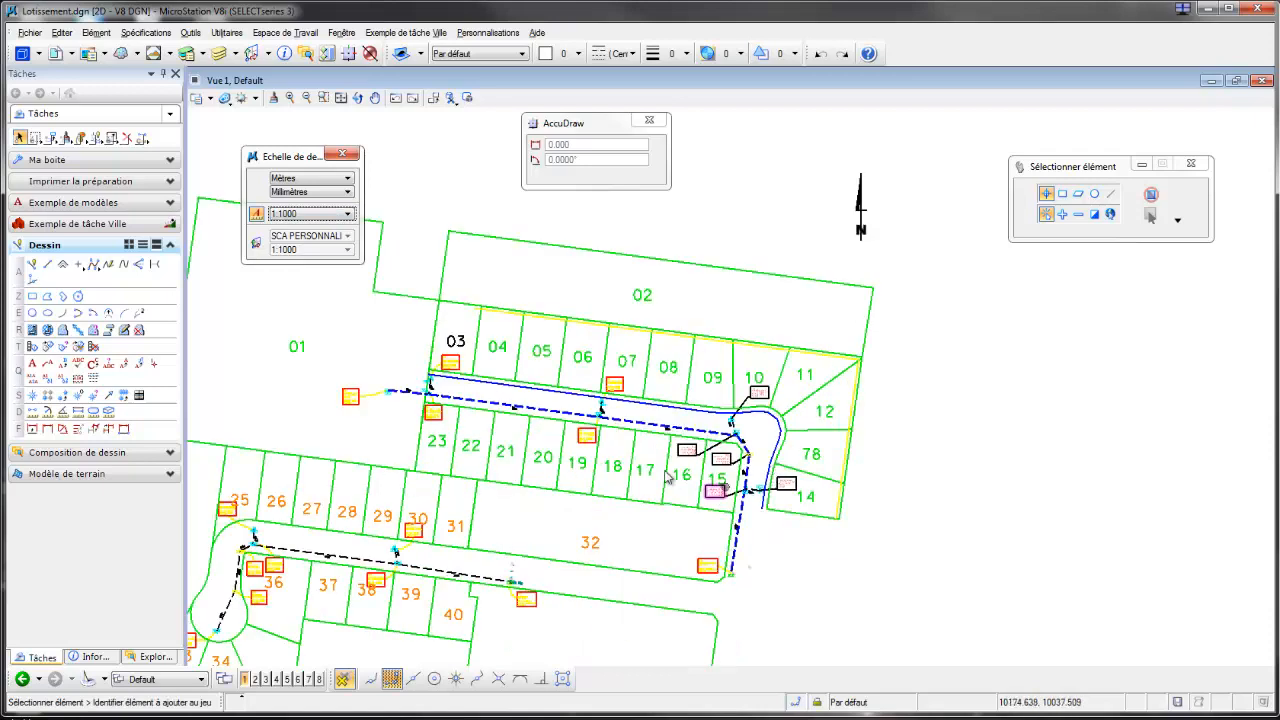
scroll(796, 462, "down", 2)
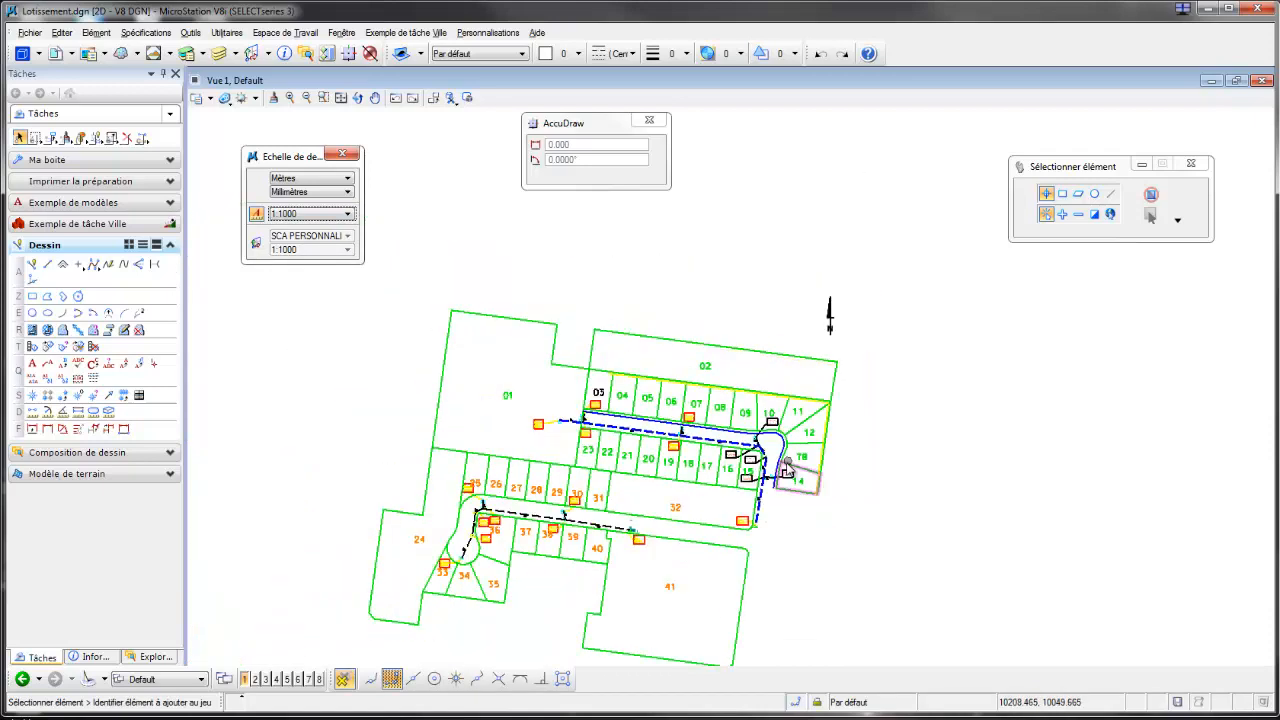
Step: Open the cell library test.cel and preview the Nord annotation cell
left_click(97, 34)
left_click(125, 69)
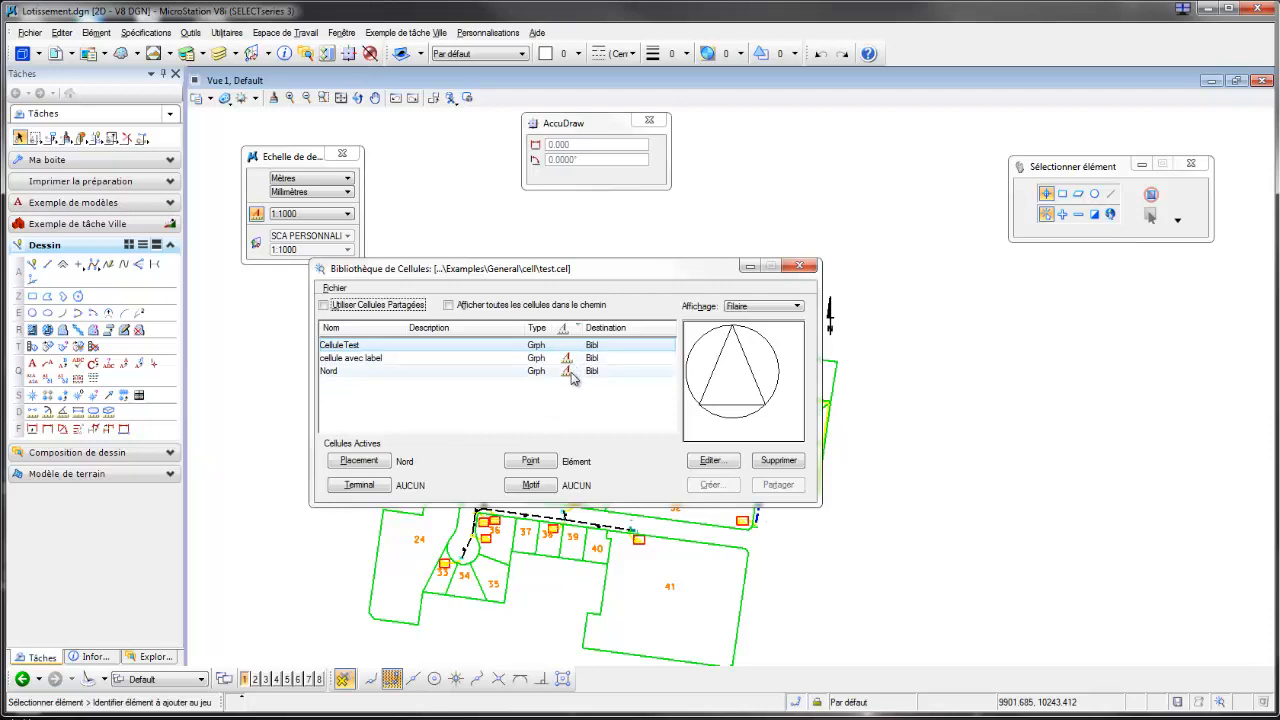
left_click_drag(552, 271, 554, 293)
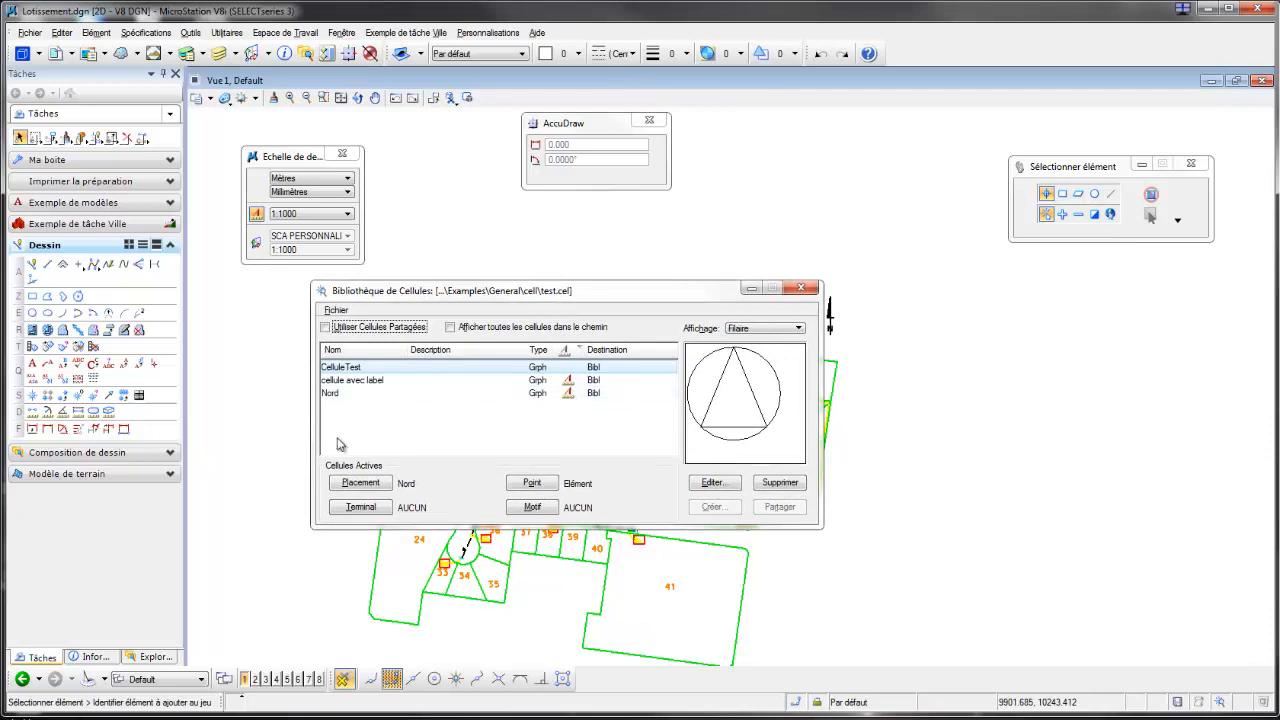
left_click(338, 393)
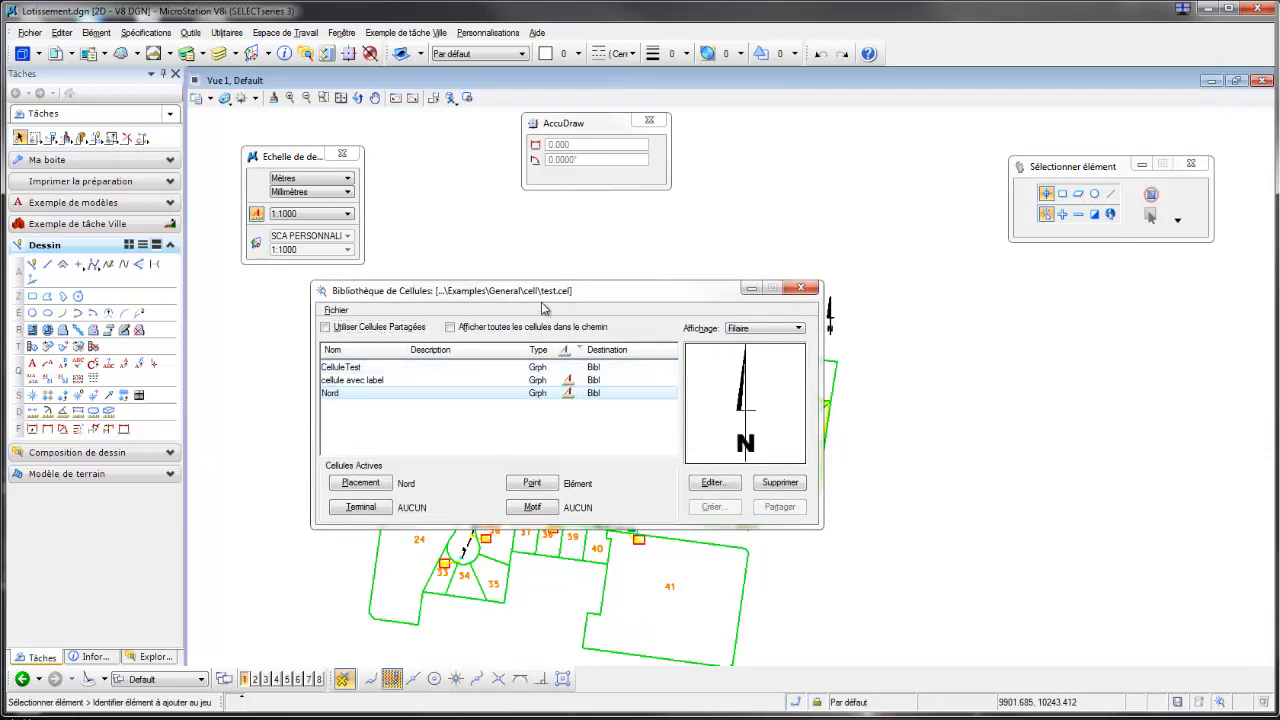
Step: Open the Nord cell for modification in its library file and close the cell library window
right_click(352, 393)
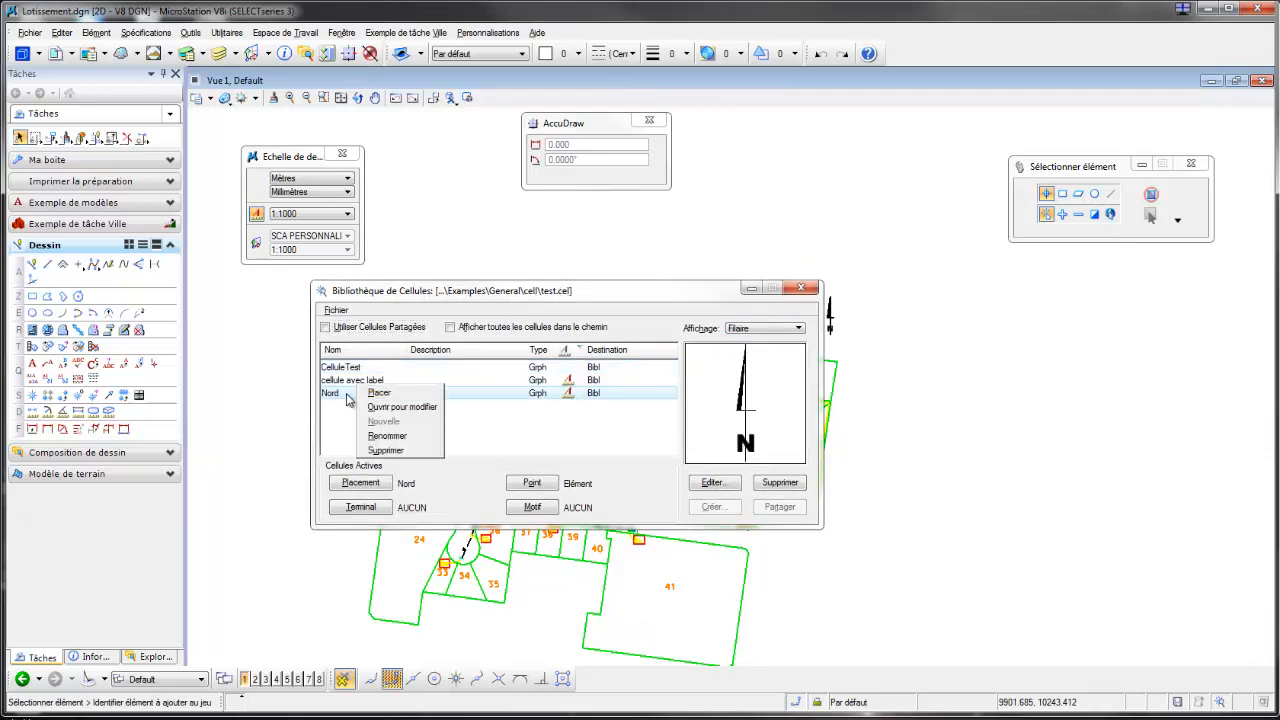
left_click(394, 409)
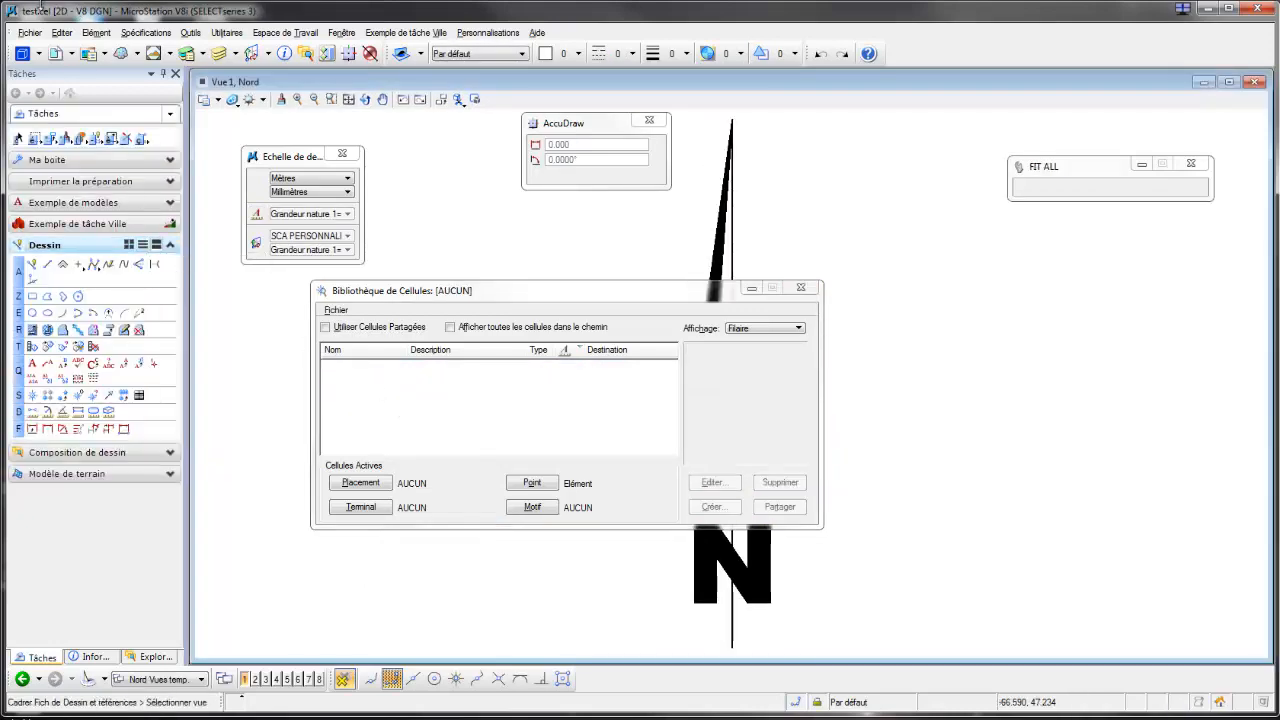
left_click(803, 290)
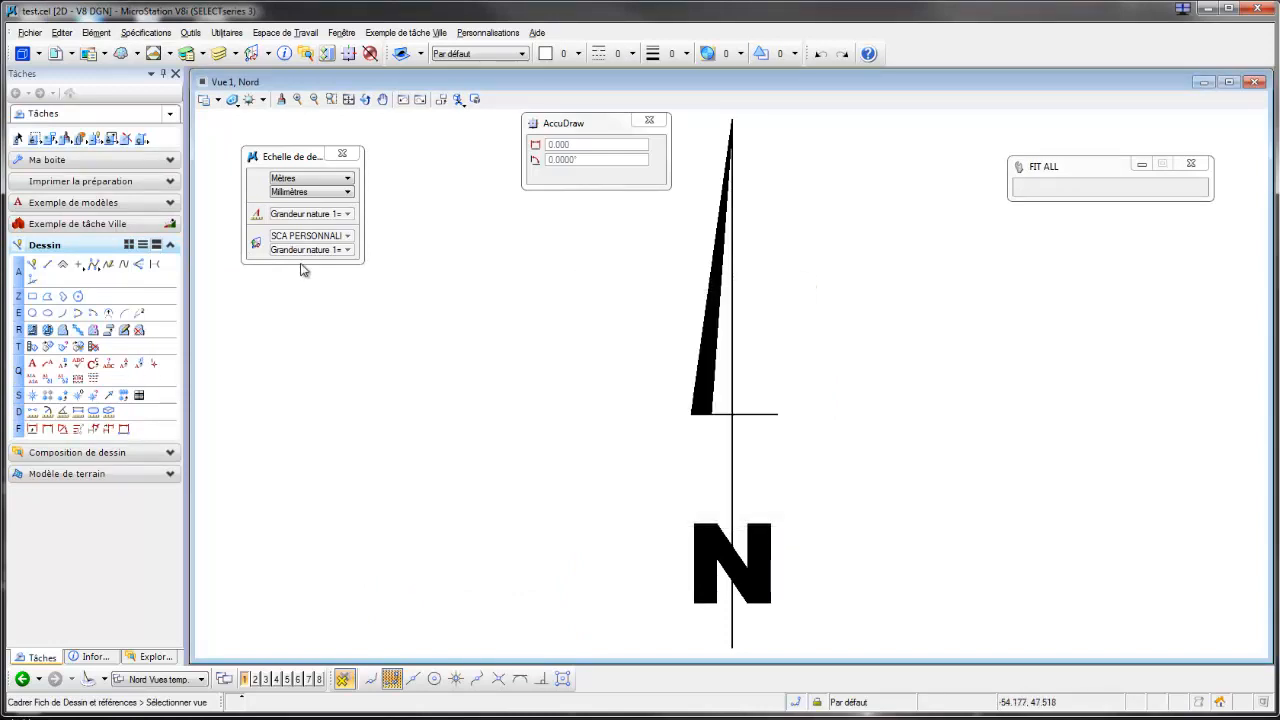
Step: Check the Nord cell's annotation cell setting in the model list, then close the list
left_click(22, 53)
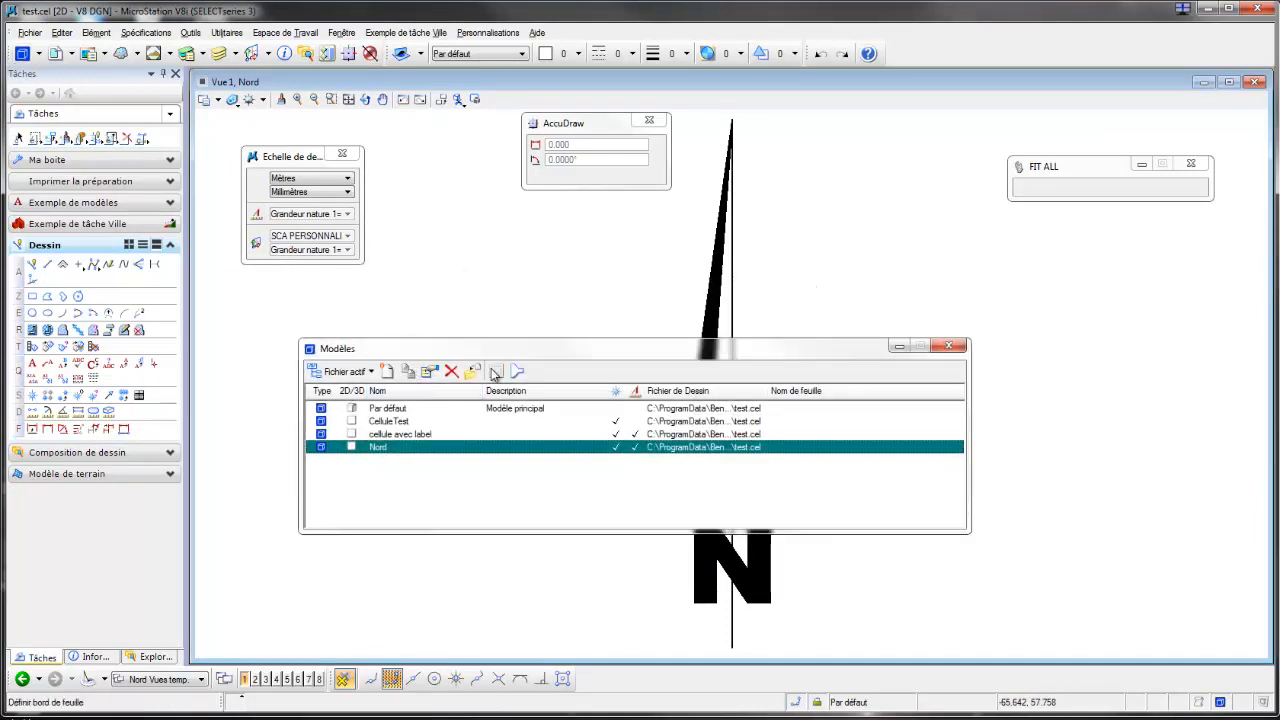
left_click_drag(510, 348, 496, 360)
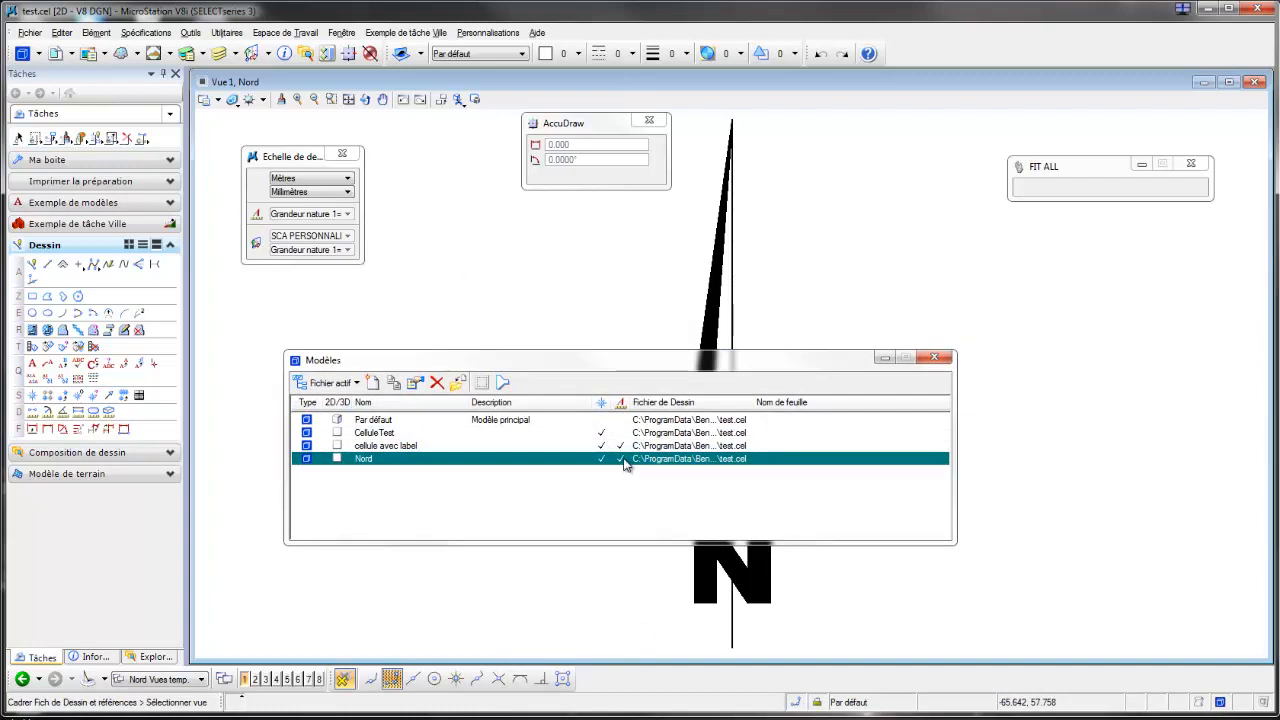
left_click(621, 459)
left_click(934, 357)
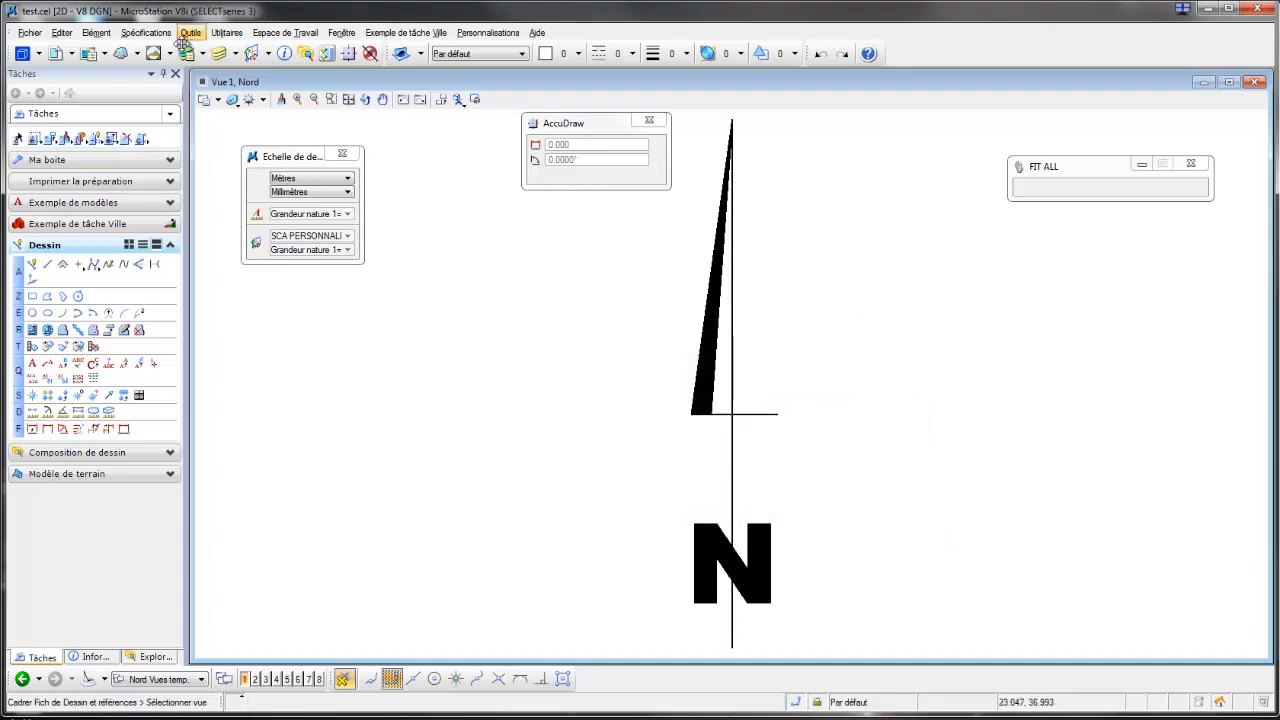
Step: Review the Nord model's properties, accept them with placement as an annotation cell enabled, and close the model list
left_click(22, 54)
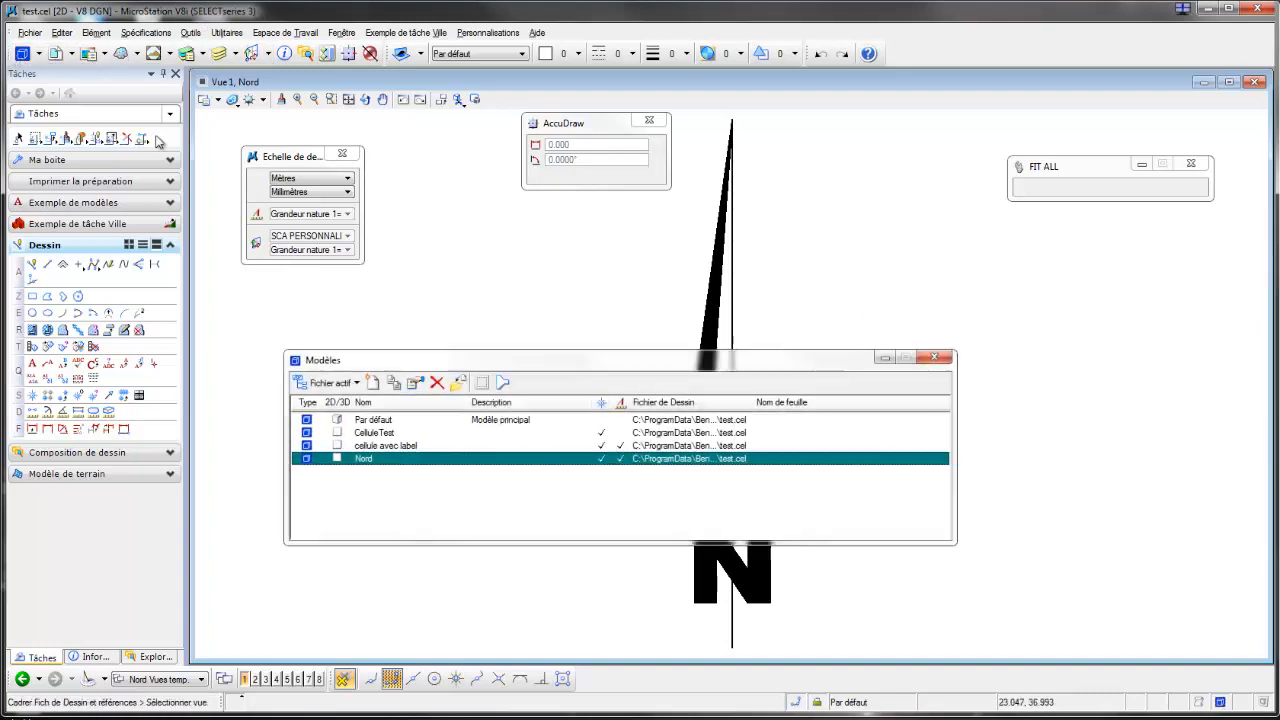
left_click(415, 383)
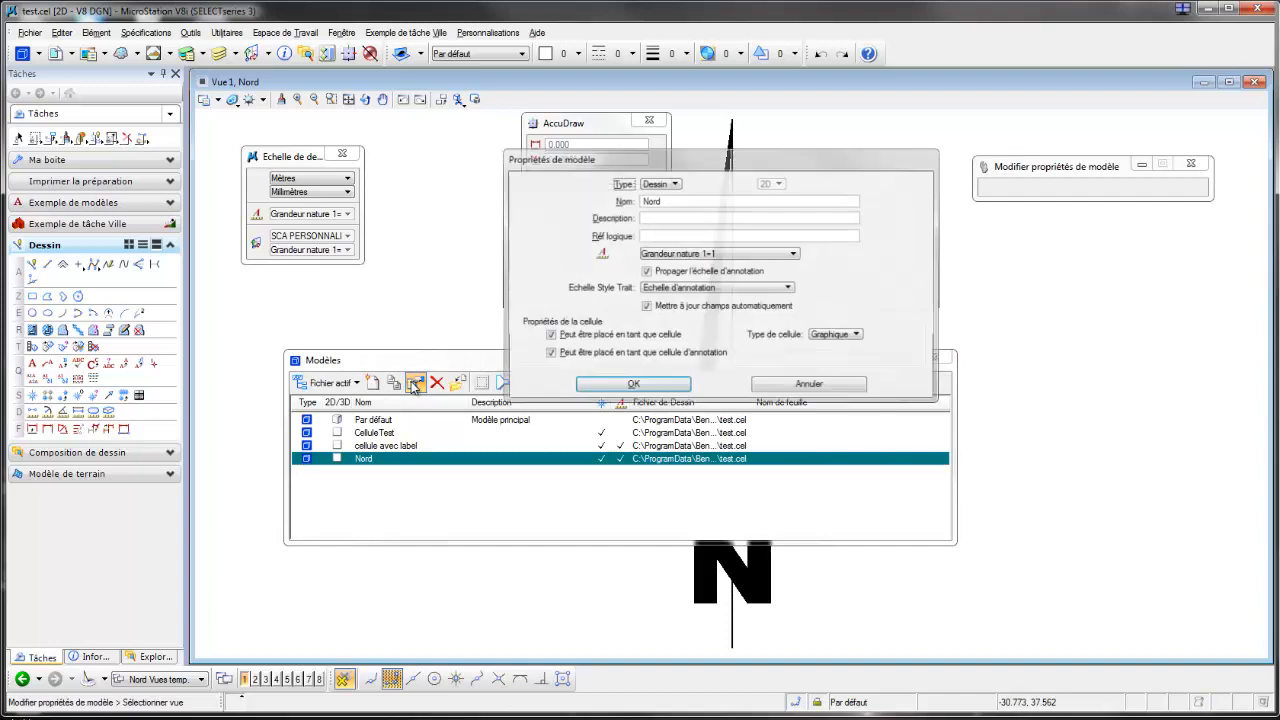
left_click(549, 355)
left_click(549, 355)
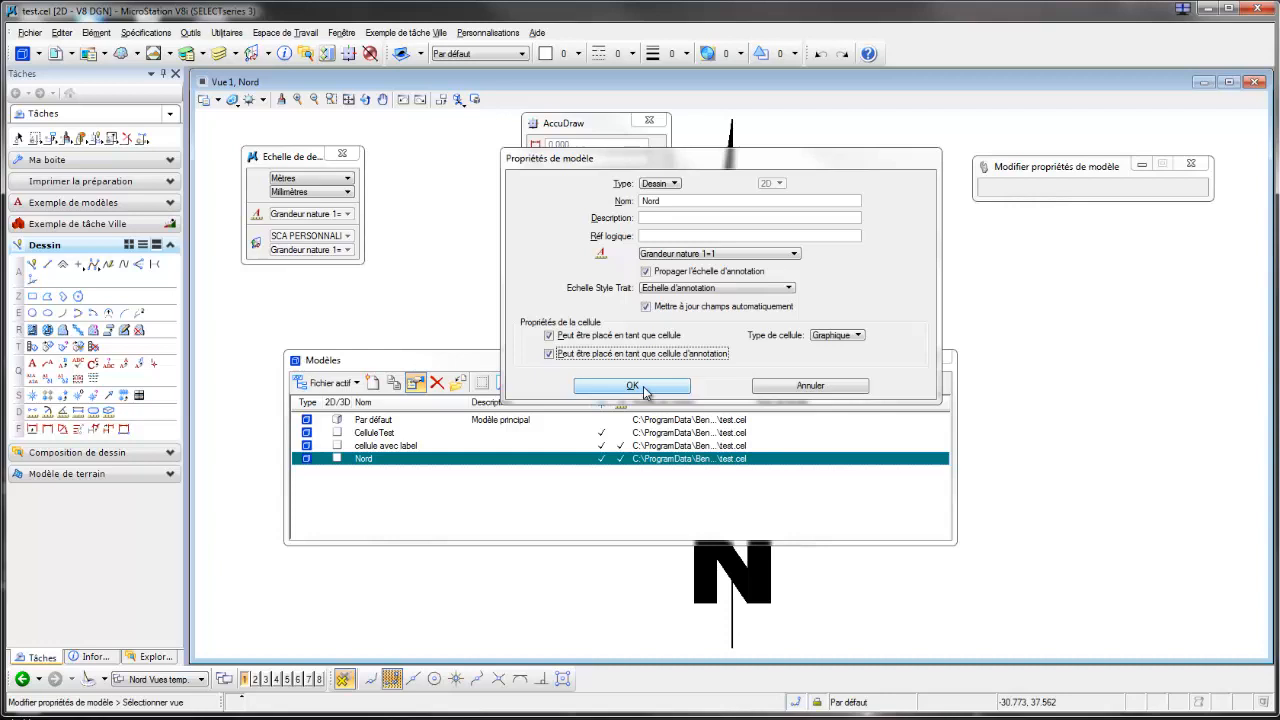
left_click(632, 386)
left_click(945, 366)
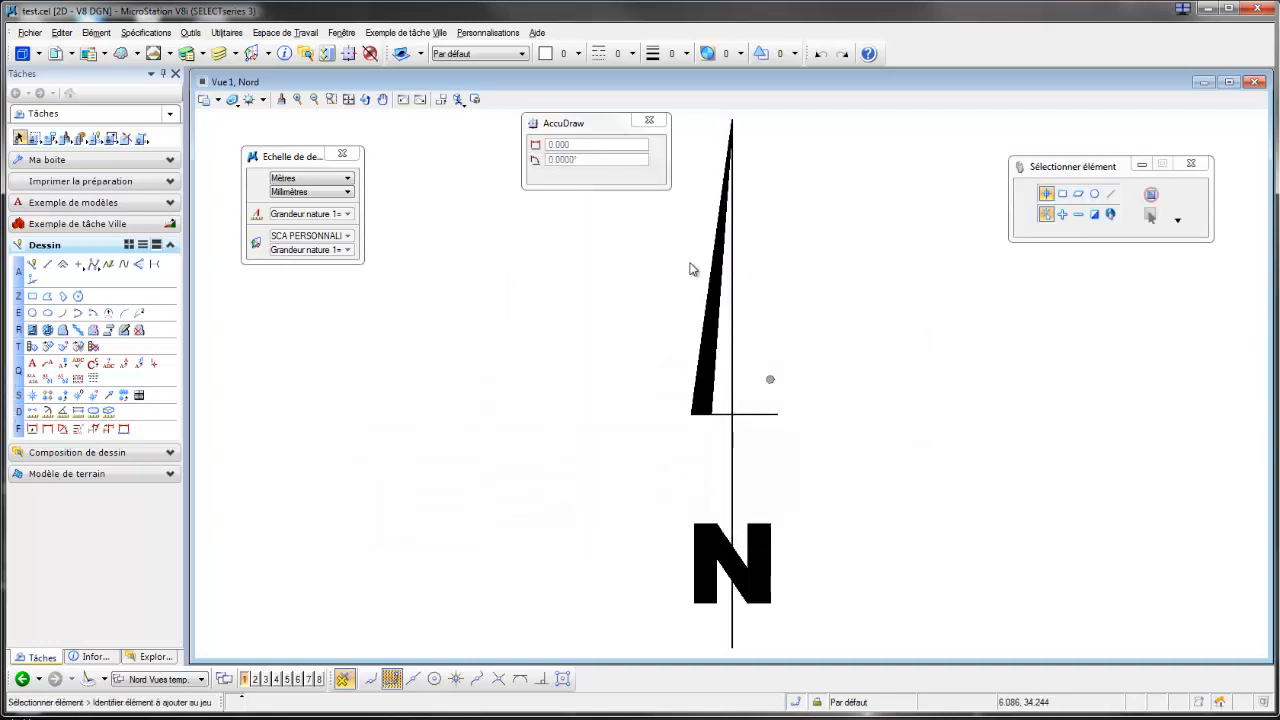
Step: Open the view group list of the cell file to look for another model
scroll(671, 300, "down", 2)
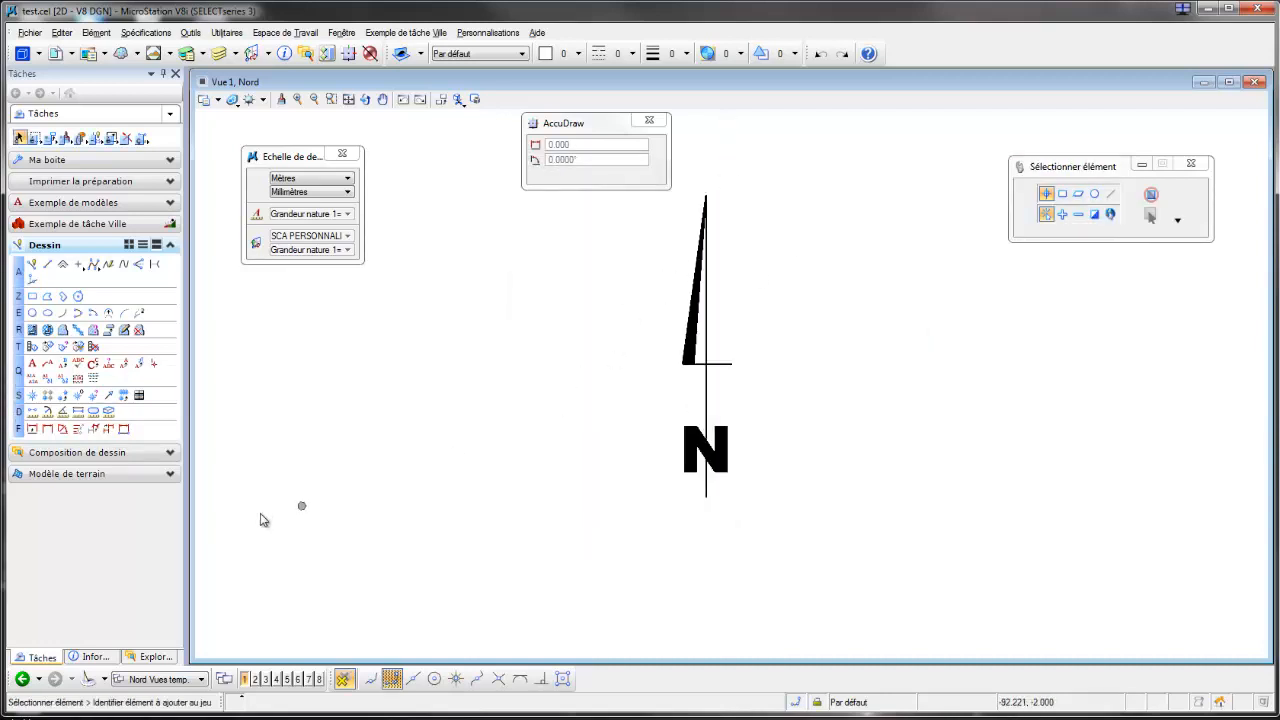
left_click(201, 679)
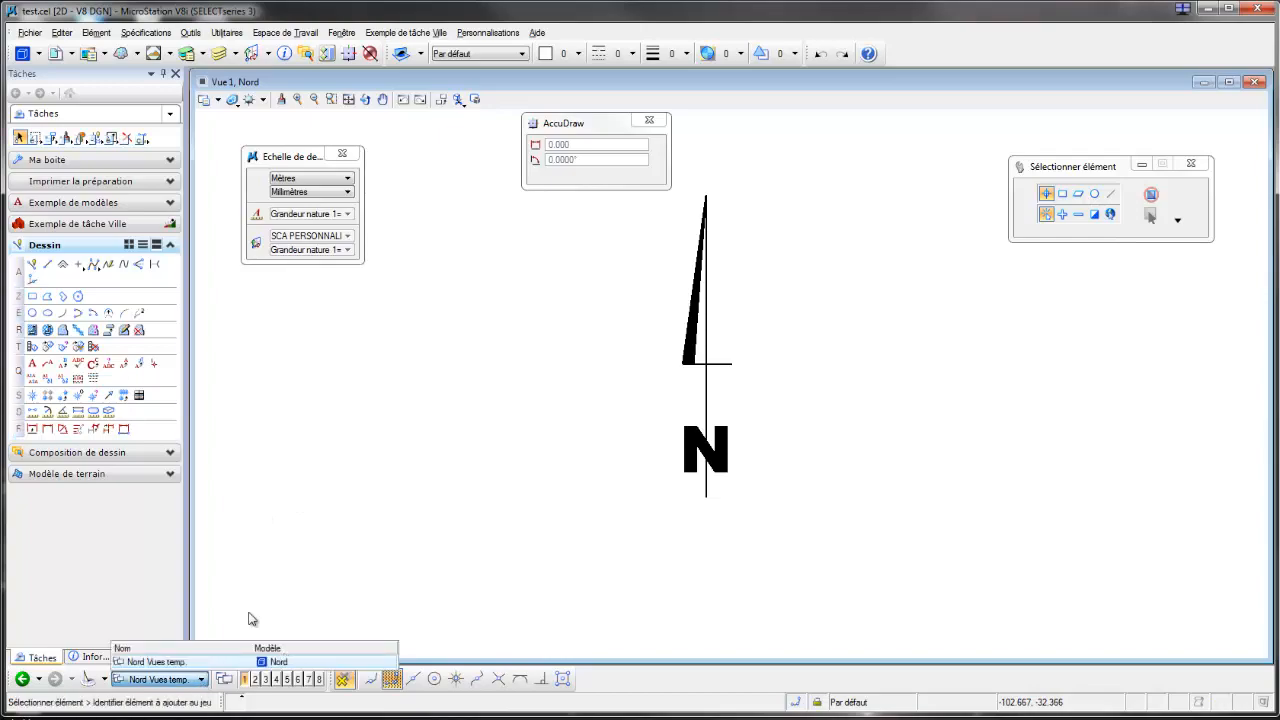